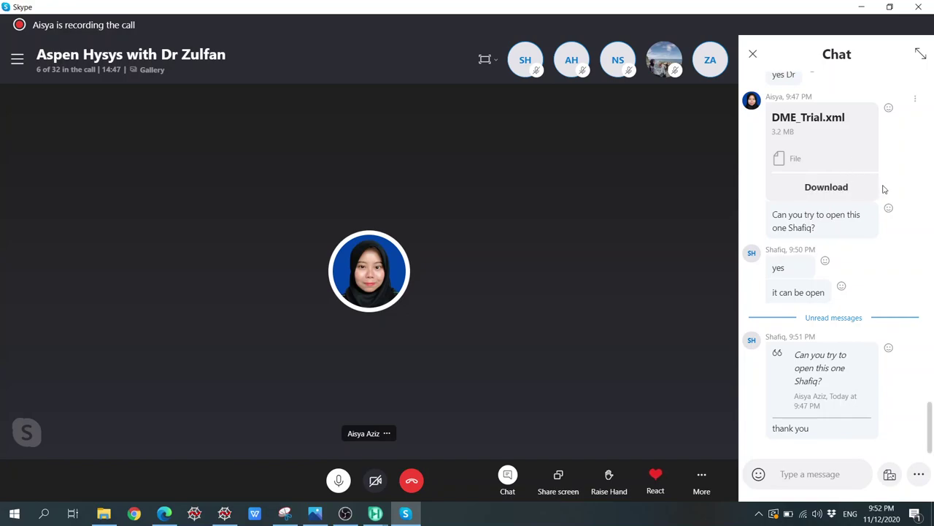
Step: Download DME_Trial.xml from the call chat, accept the file transfer and dismiss the received-file notification
scroll(901, 192, "up", 3)
scroll(905, 192, "up", 1)
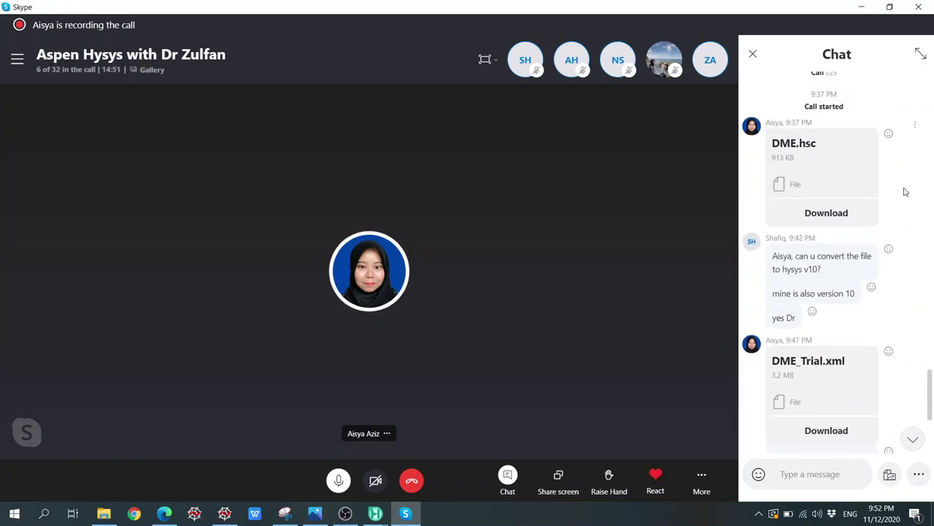
left_click(839, 430)
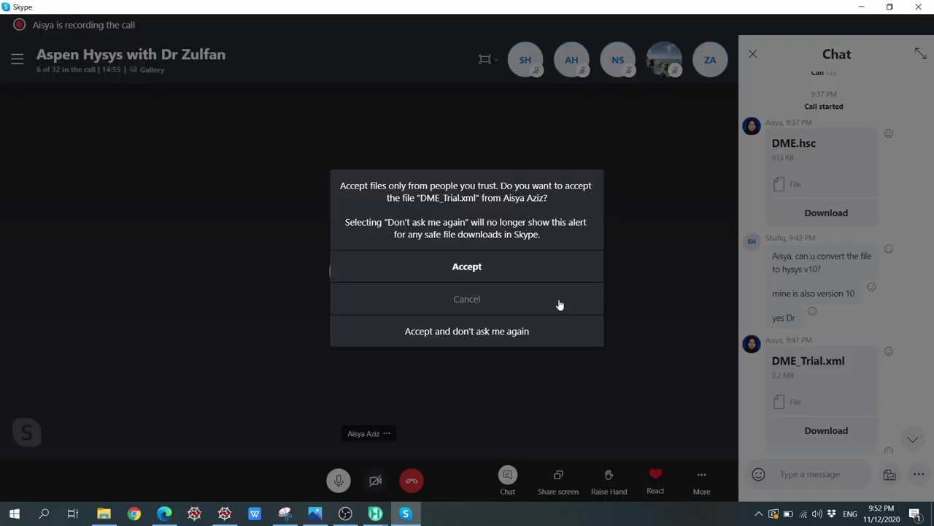
left_click(472, 270)
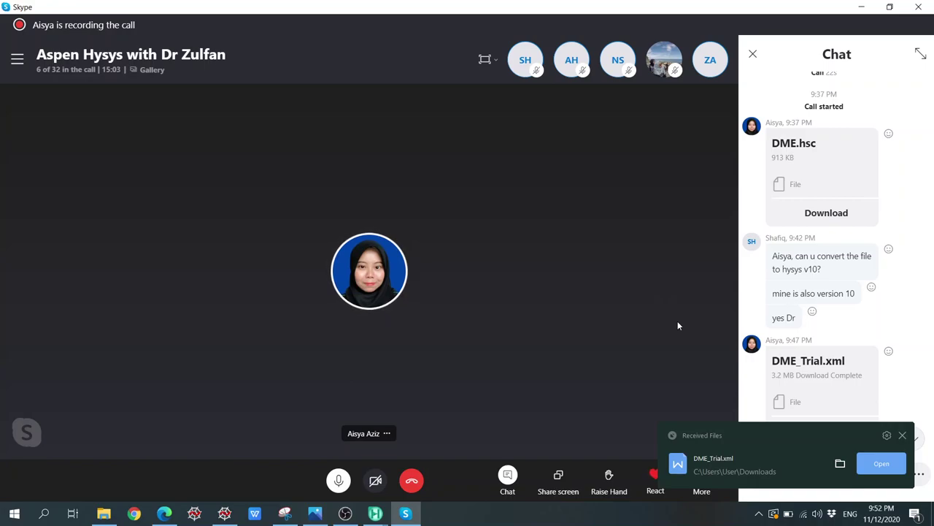
left_click(903, 435)
scroll(897, 372, "down", 4)
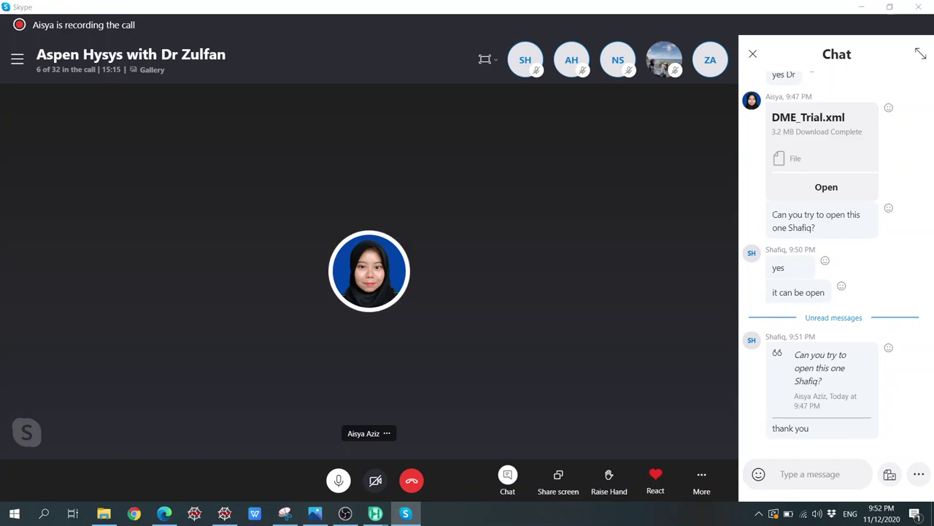
key("alt+Tab")
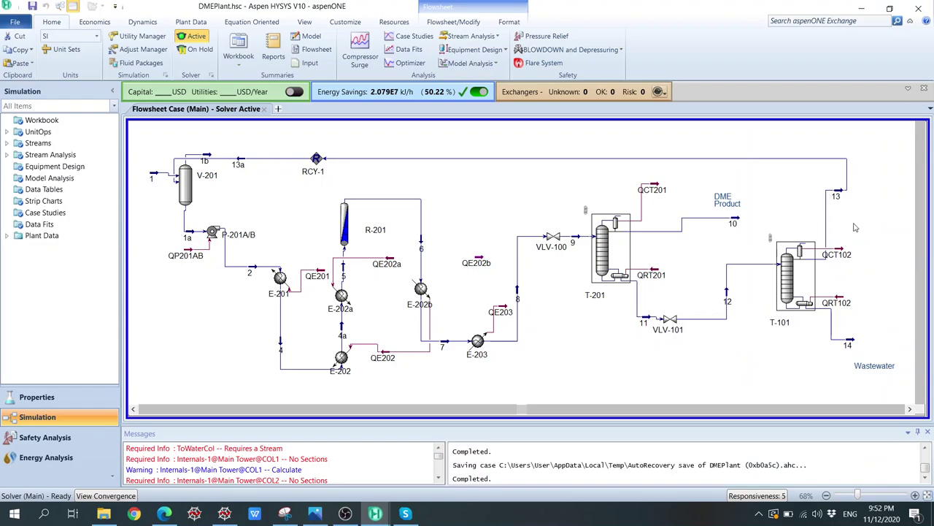
key("alt+Tab")
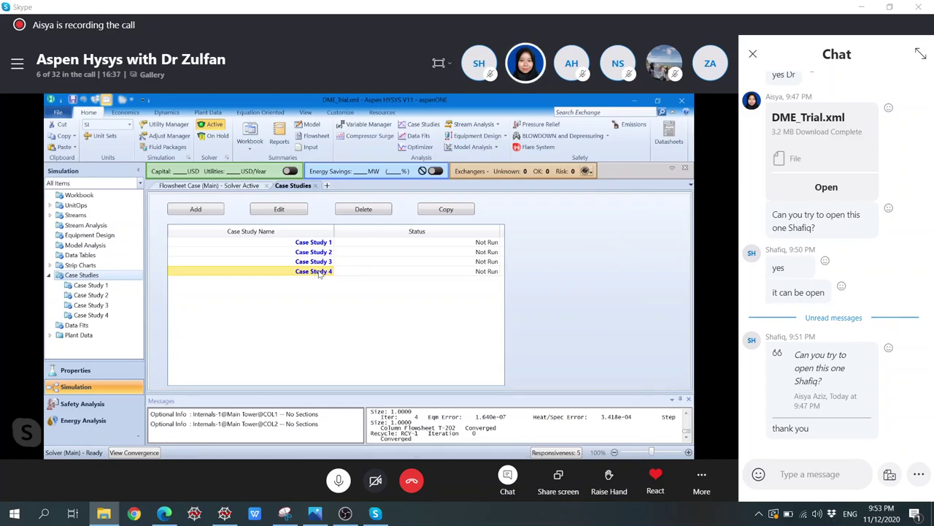
right_click(318, 273)
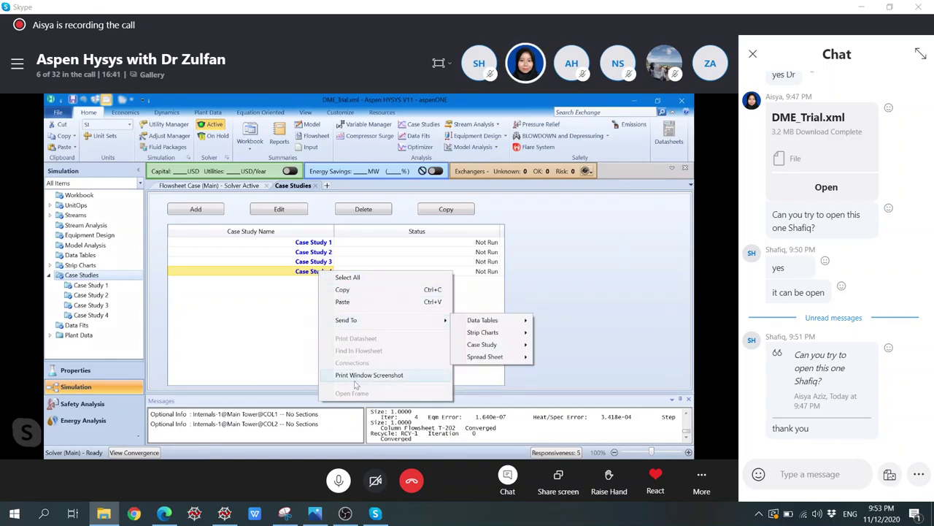
left_click(308, 282)
right_click(313, 274)
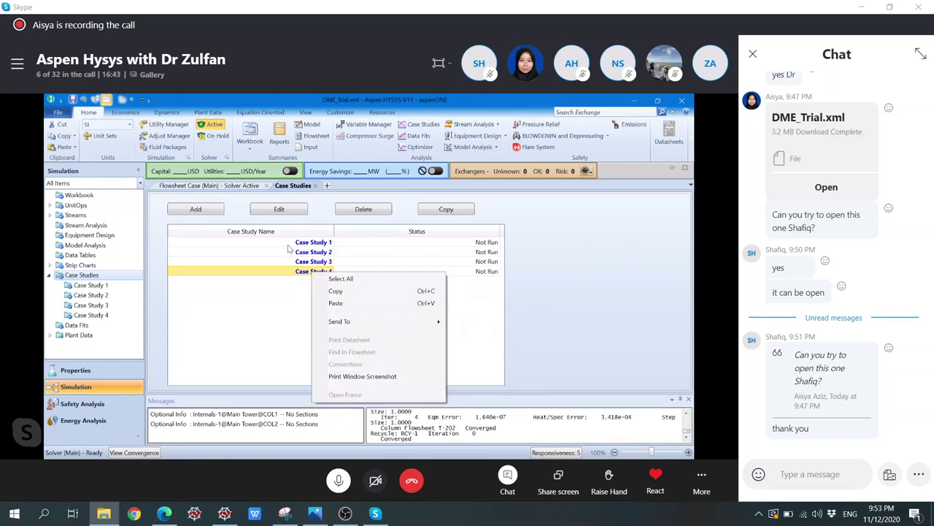
Step: Open Case Study 4 for editing, then move and shrink its window to uncover the flowsheet behind it
left_click(281, 212)
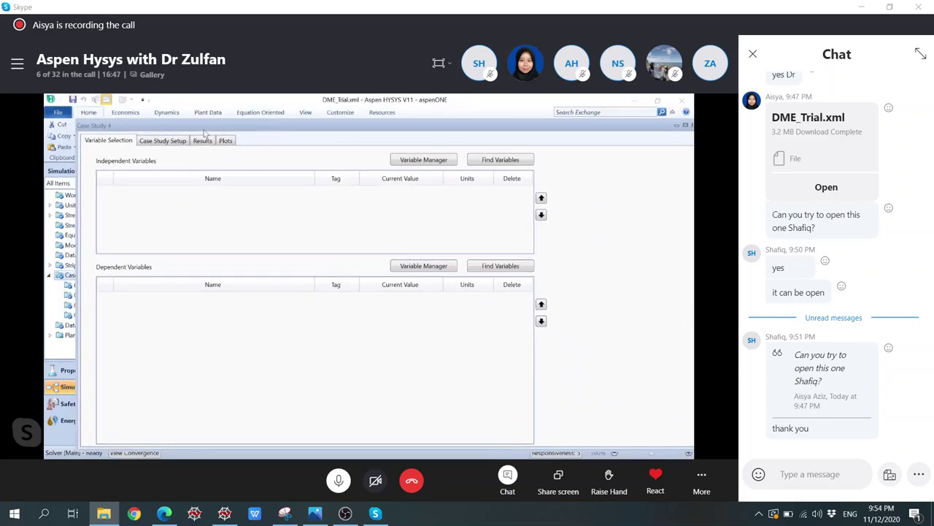
left_click(178, 143)
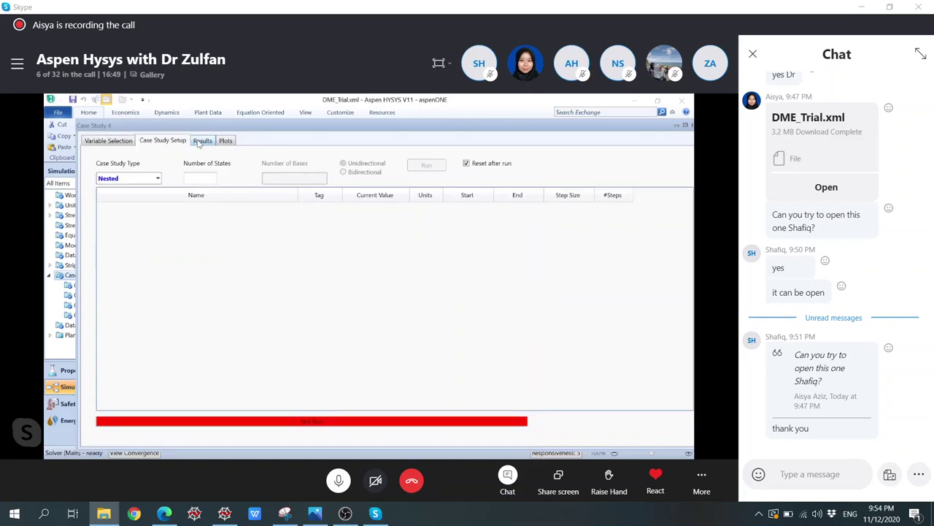
left_click(117, 143)
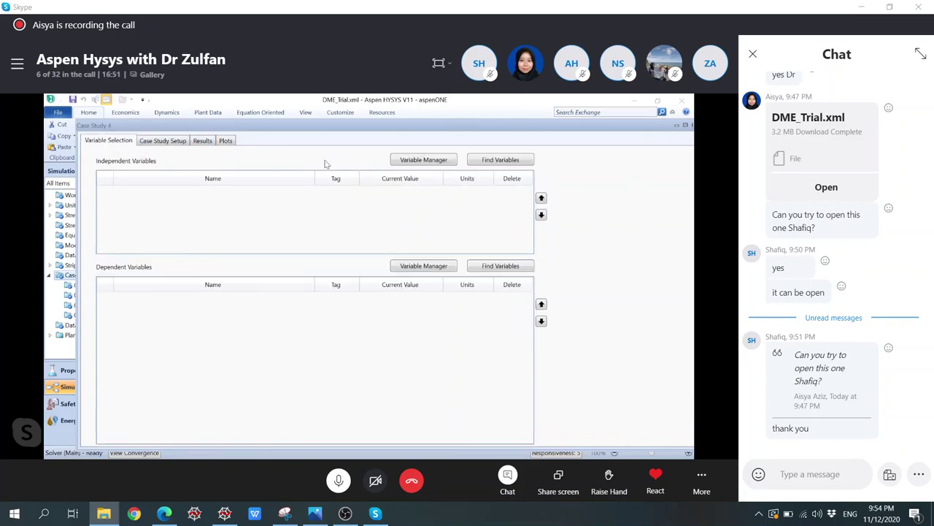
mouse_move(485, 125)
left_mouse_down()
mouse_move(474, 446)
mouse_move(473, 119)
left_mouse_up()
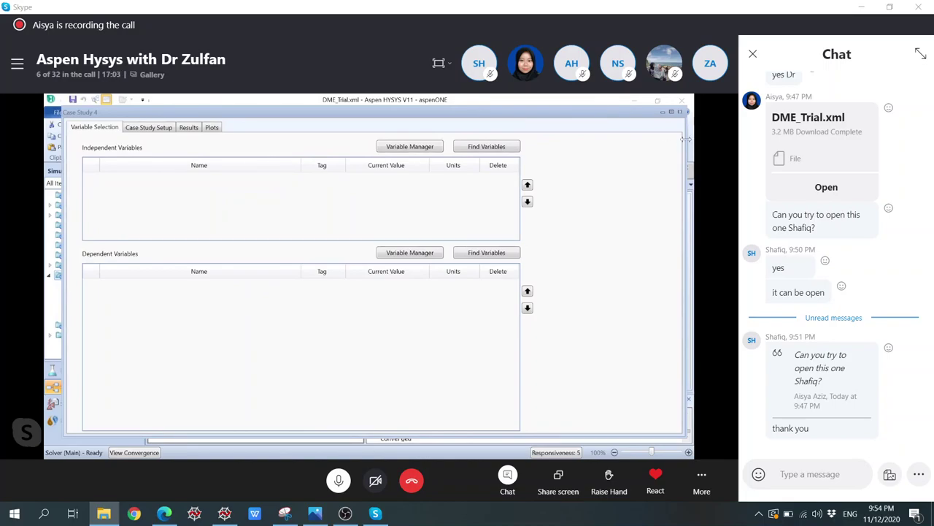
left_click_drag(686, 137, 564, 135)
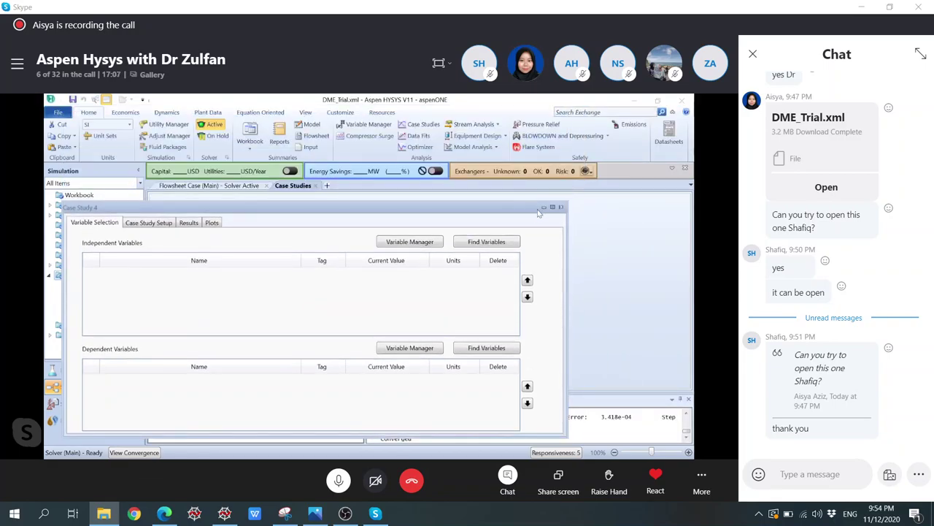
Step: Send the 5New stream temperature from the worksheet of heater E-202Add to Case Study 4 and close the heater
left_click(259, 187)
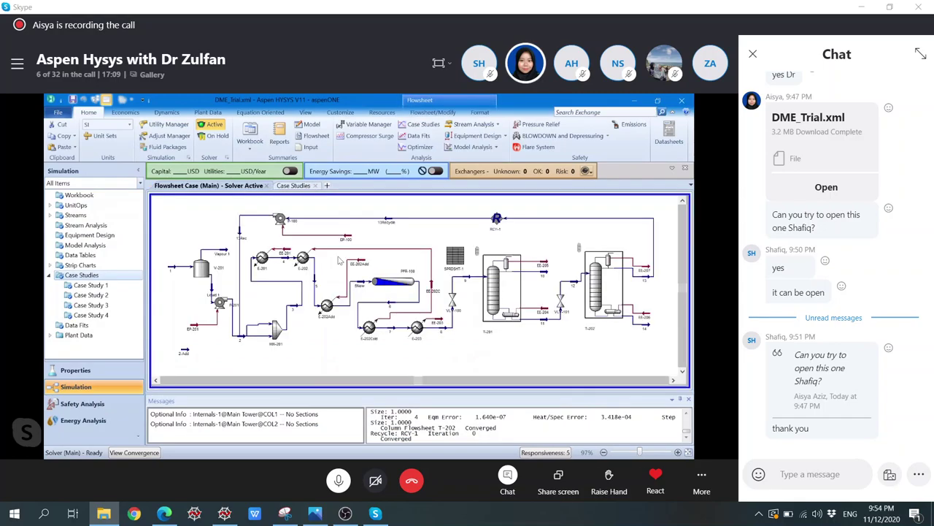
double_click(328, 307)
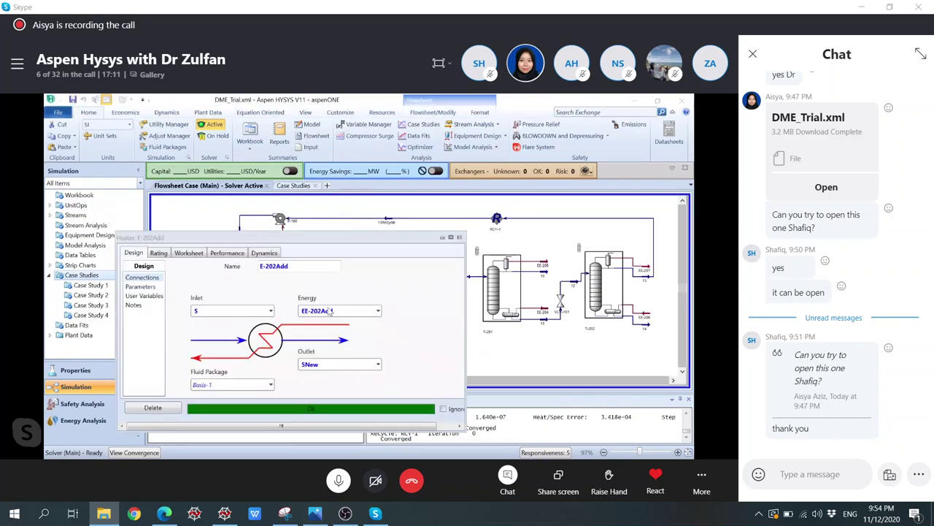
left_click(192, 255)
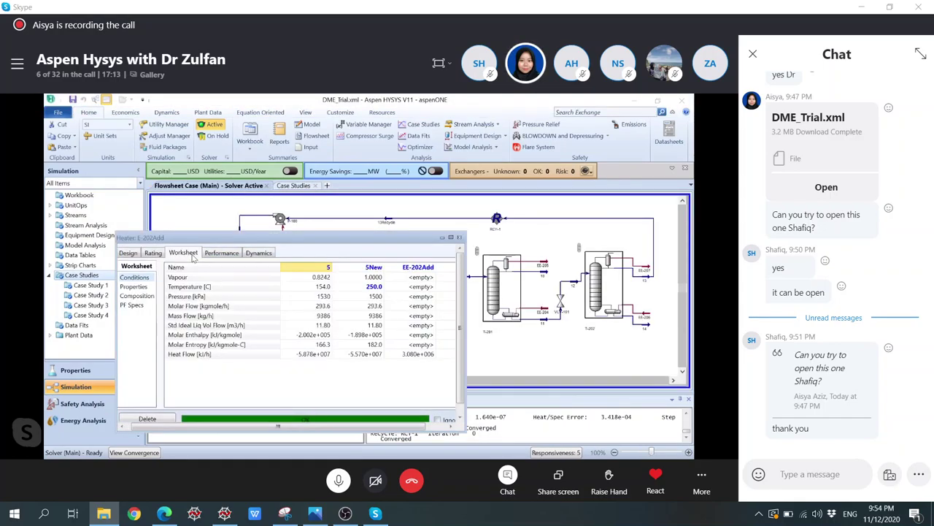
right_click(355, 290)
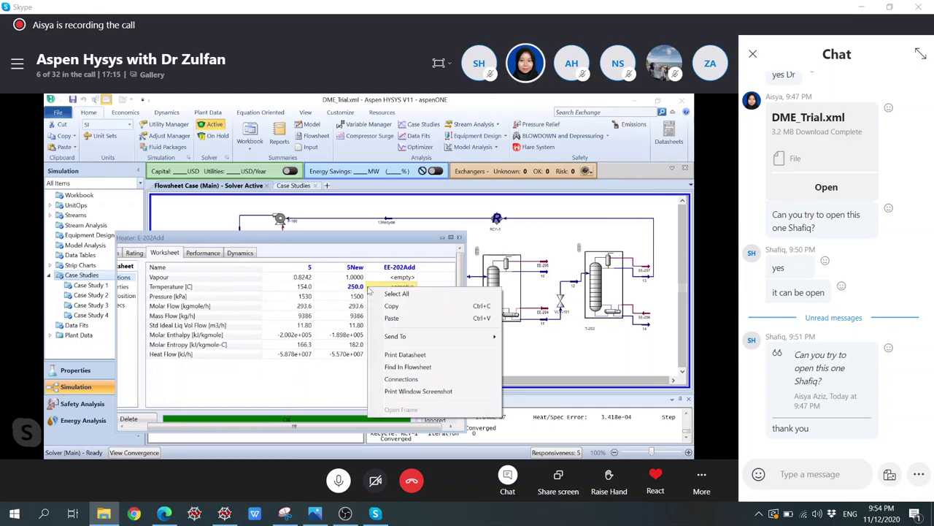
mouse_move(404, 339)
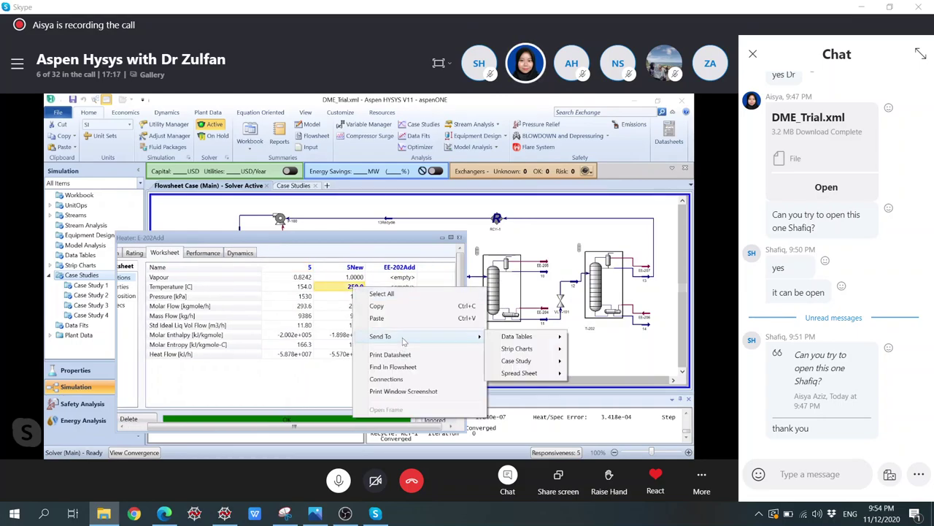
mouse_move(537, 368)
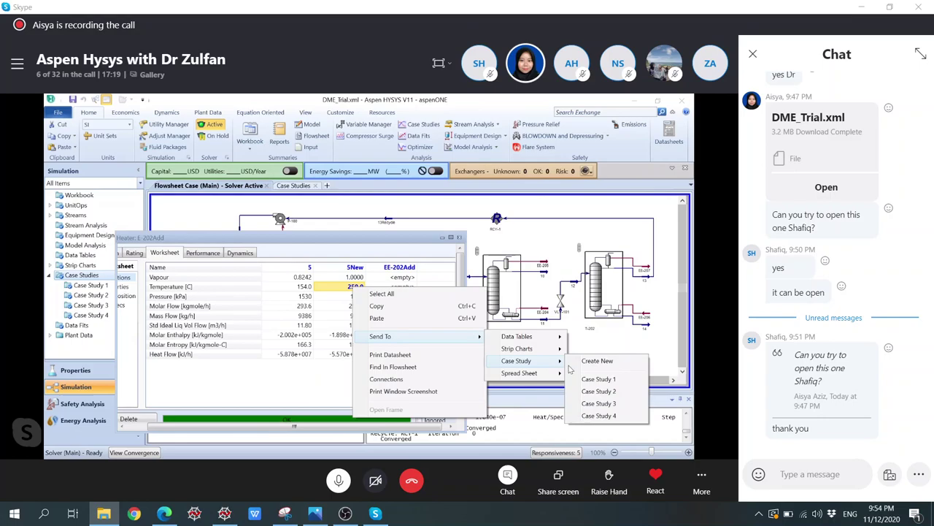
left_click(604, 414)
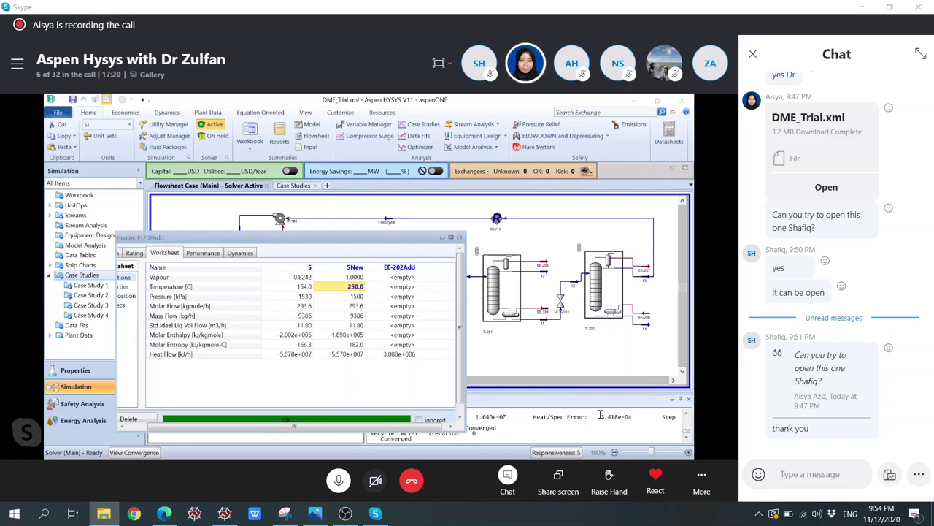
left_click(459, 237)
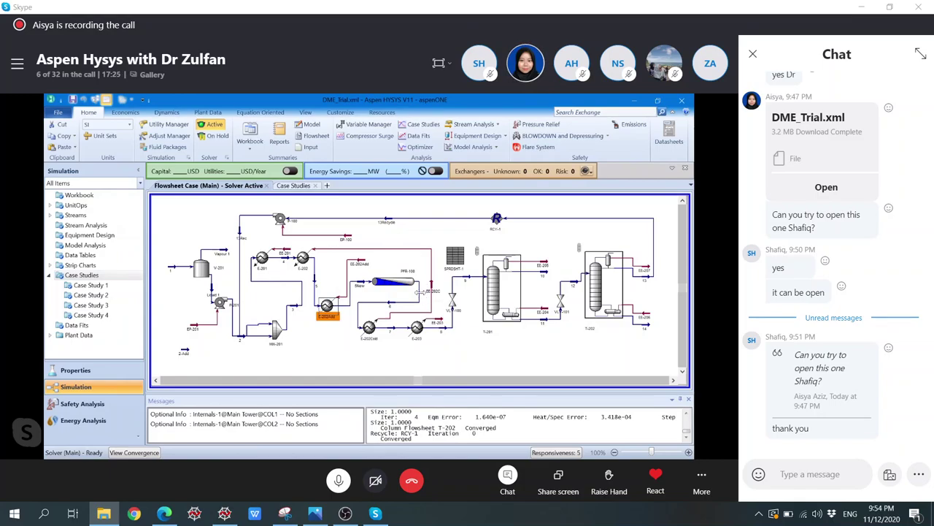
Step: Send the diM-Ether mole fraction from the composition of material stream 6 to Case Study 4 and close the stream
left_click(419, 292)
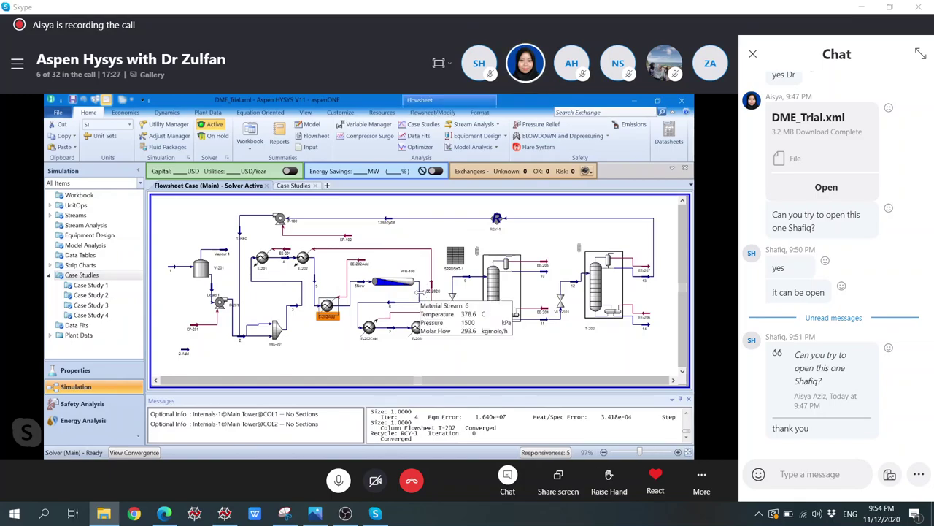
left_click(392, 306)
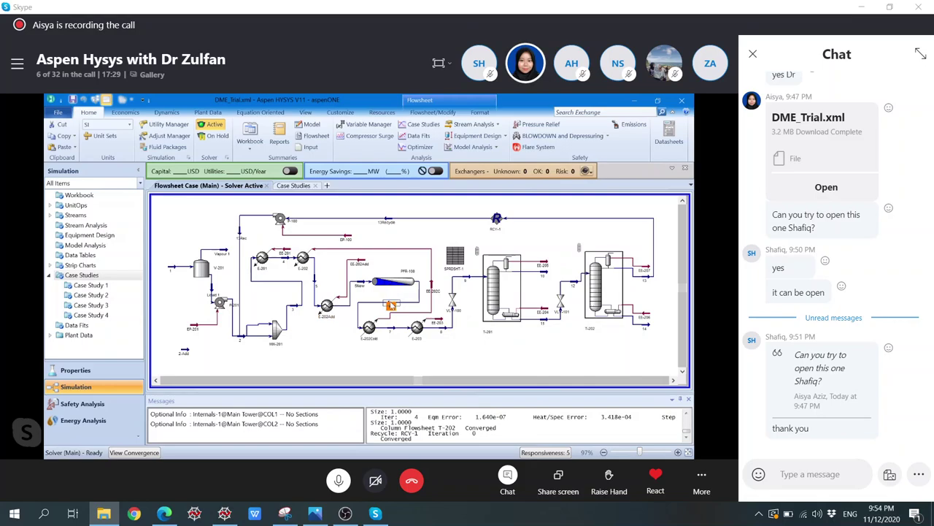
double_click(392, 305)
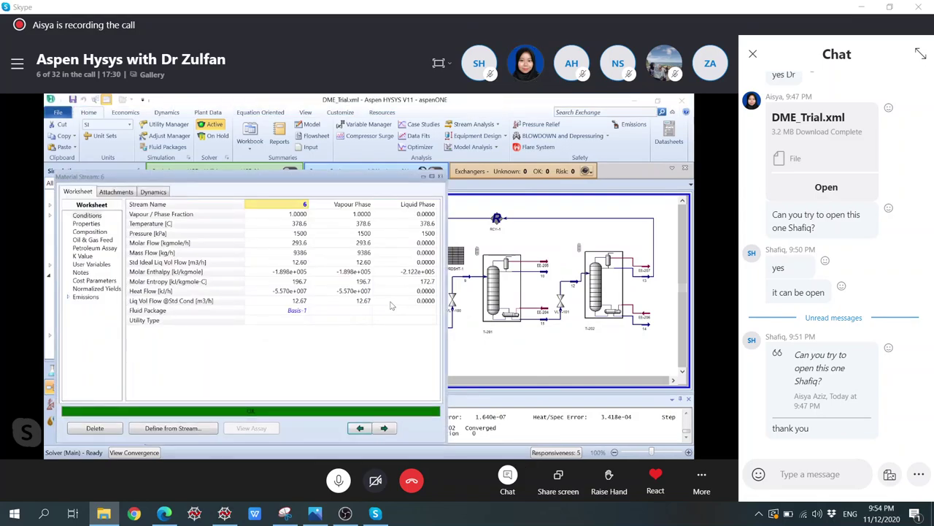
left_click(103, 232)
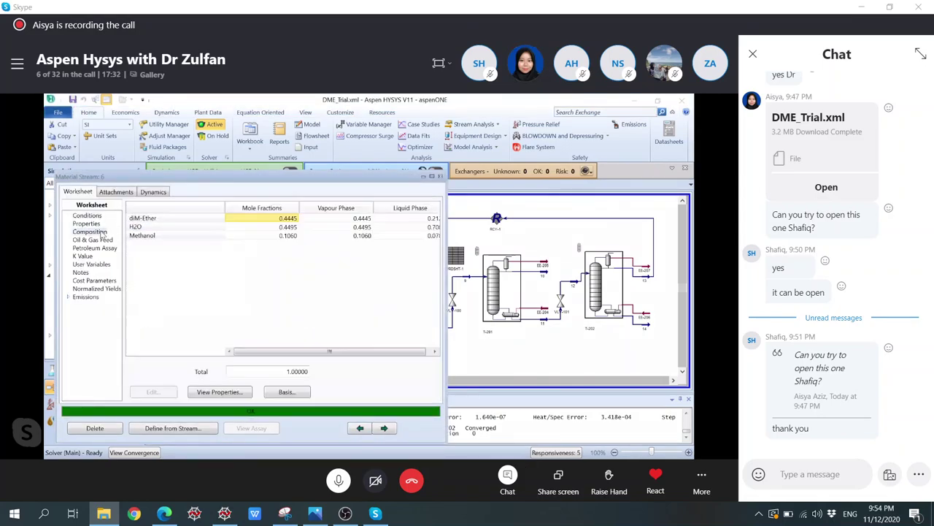
right_click(284, 217)
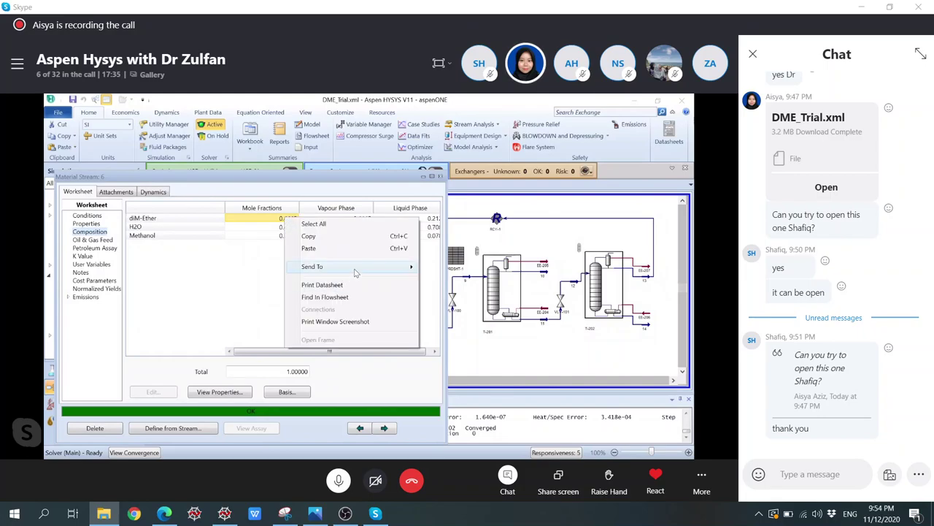
mouse_move(356, 270)
mouse_move(475, 292)
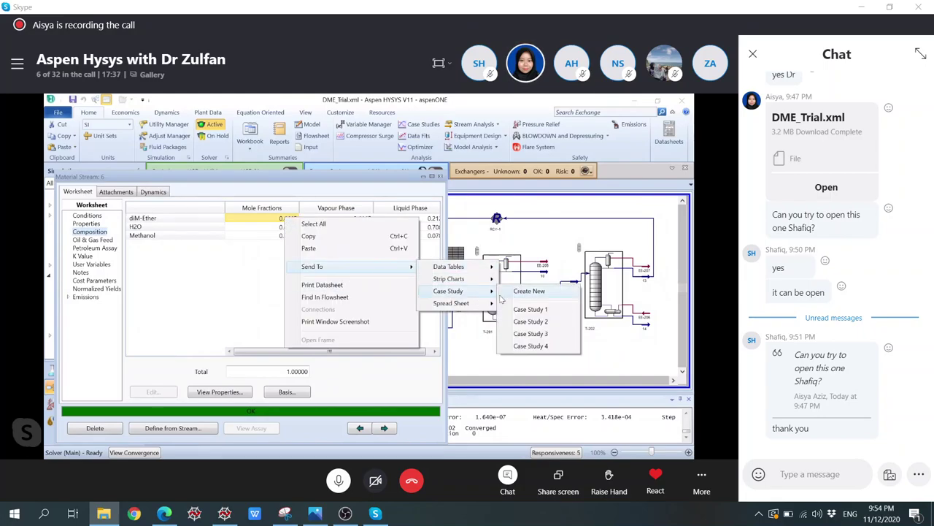
left_click(525, 347)
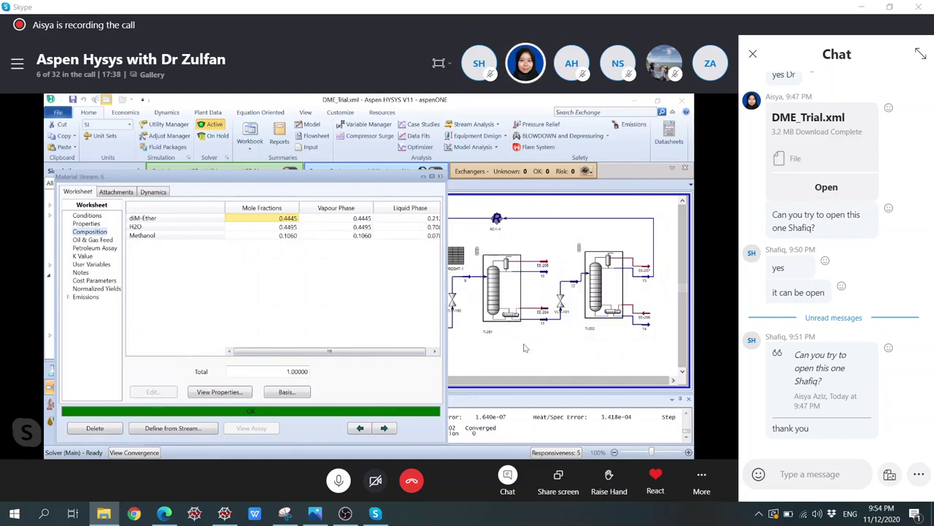
left_click(441, 178)
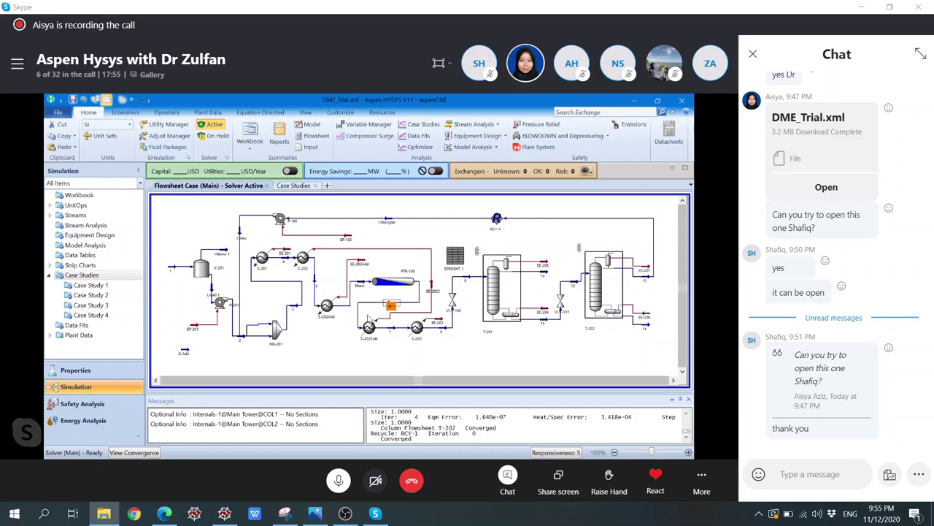
Step: Send the heat flow of energy stream EE-202Add from the worksheet of heater E-202Add to Case Study 4
mouse_move(331, 306)
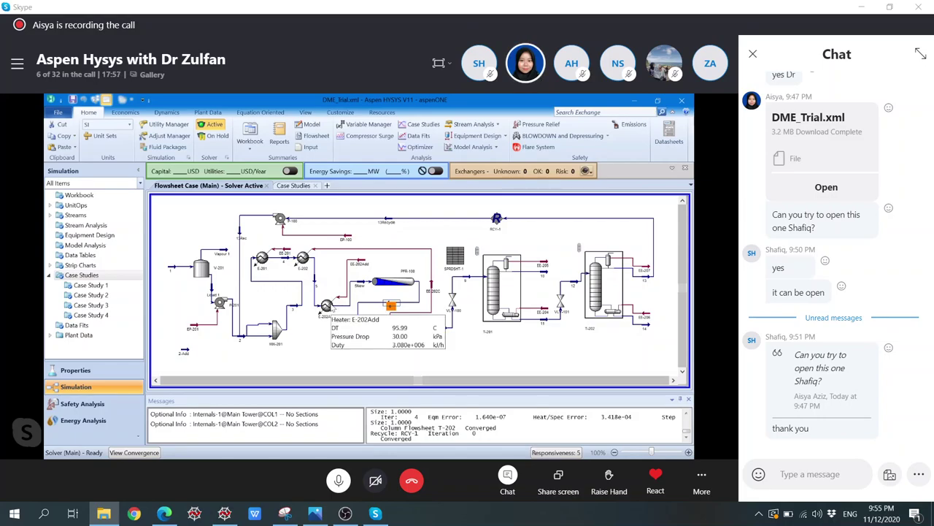
mouse_move(359, 267)
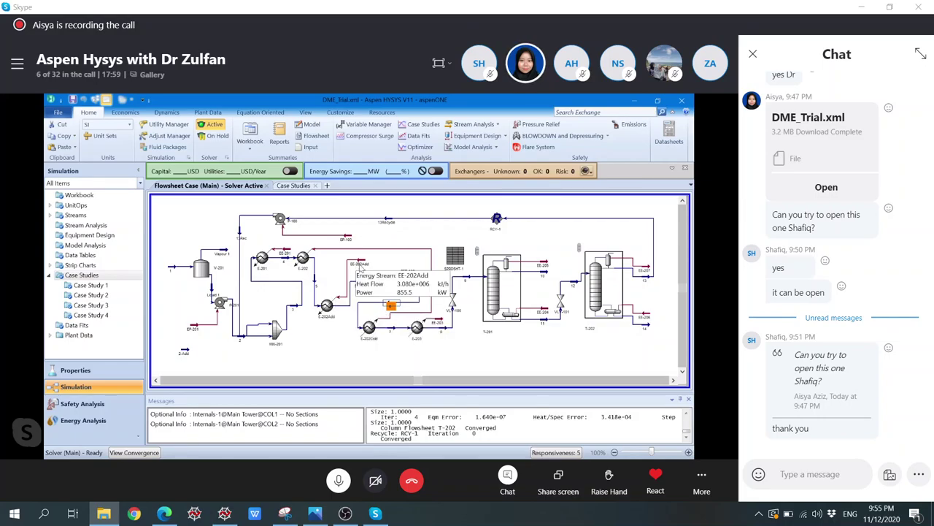
double_click(326, 305)
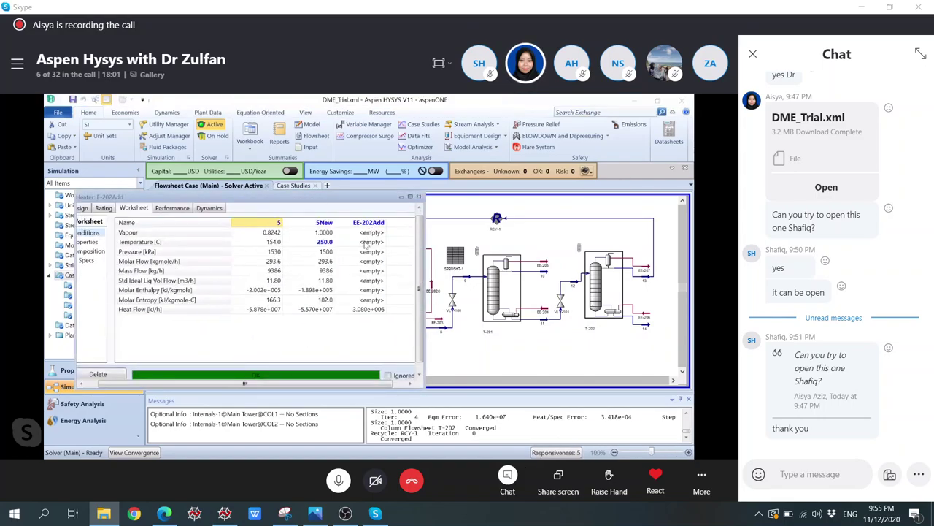
right_click(361, 312)
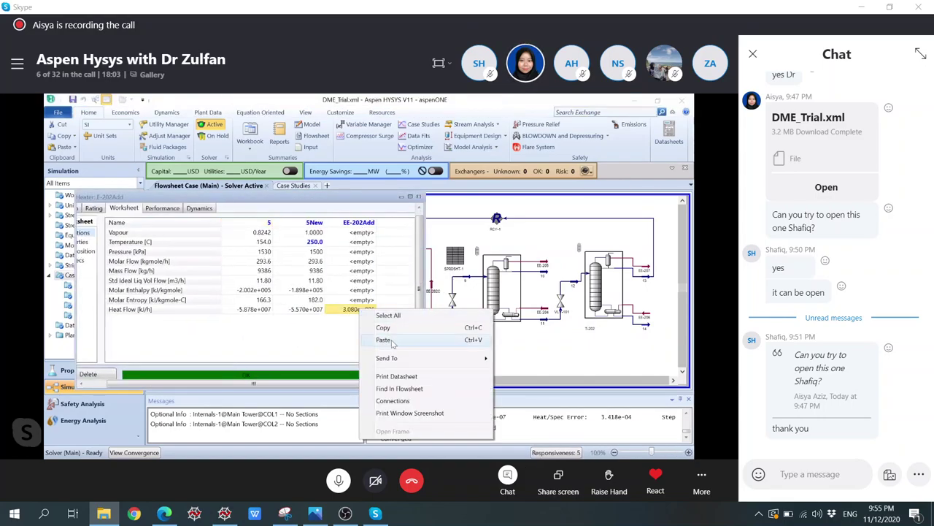
mouse_move(427, 358)
mouse_move(549, 384)
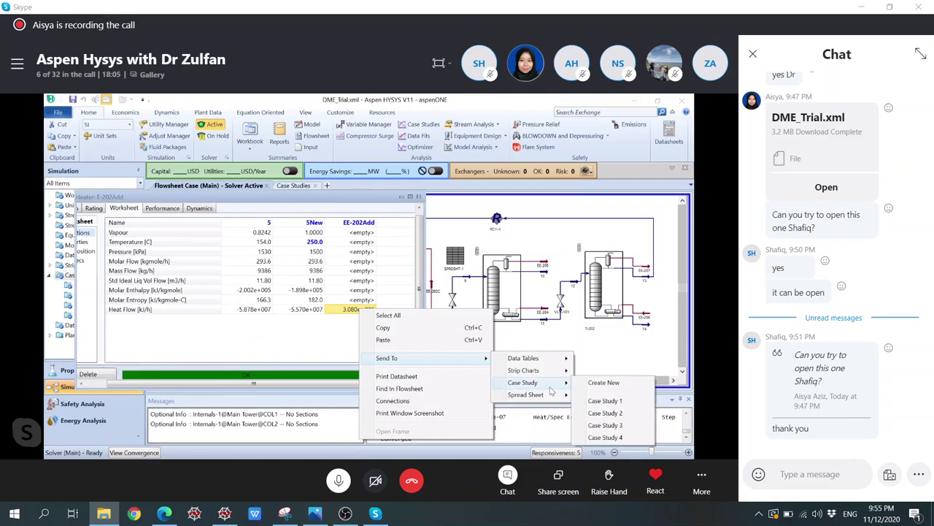
left_click(605, 436)
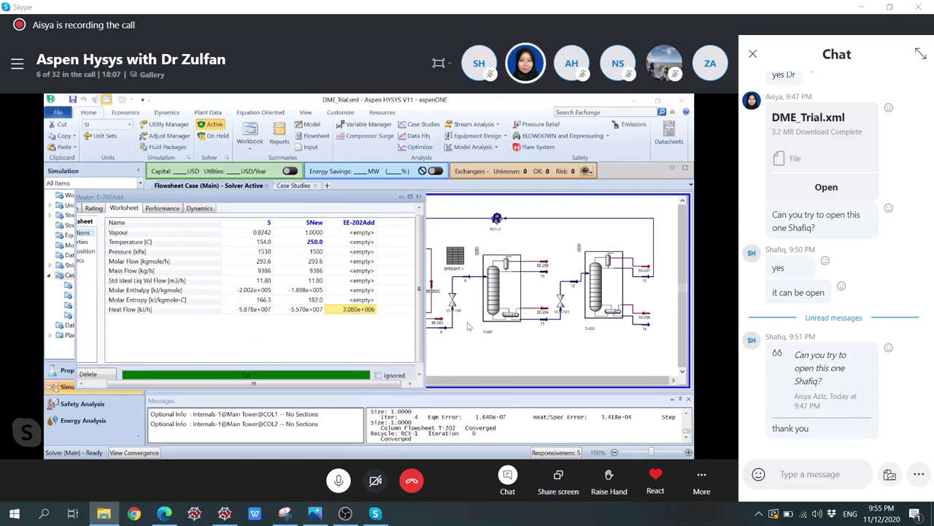
Step: Close the heater, send the reboiler duty's current value from column T-201's monitor to Case Study 4, and close the column
left_click(419, 197)
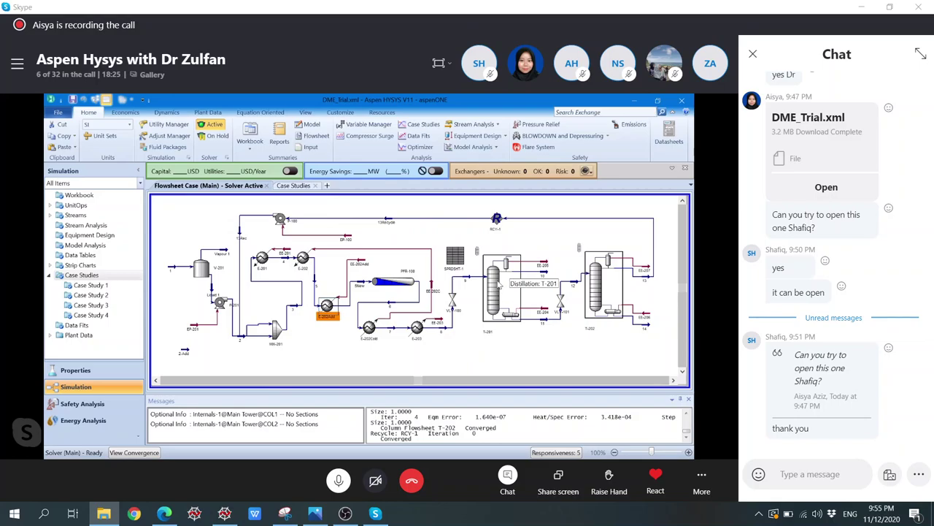
left_click(502, 278)
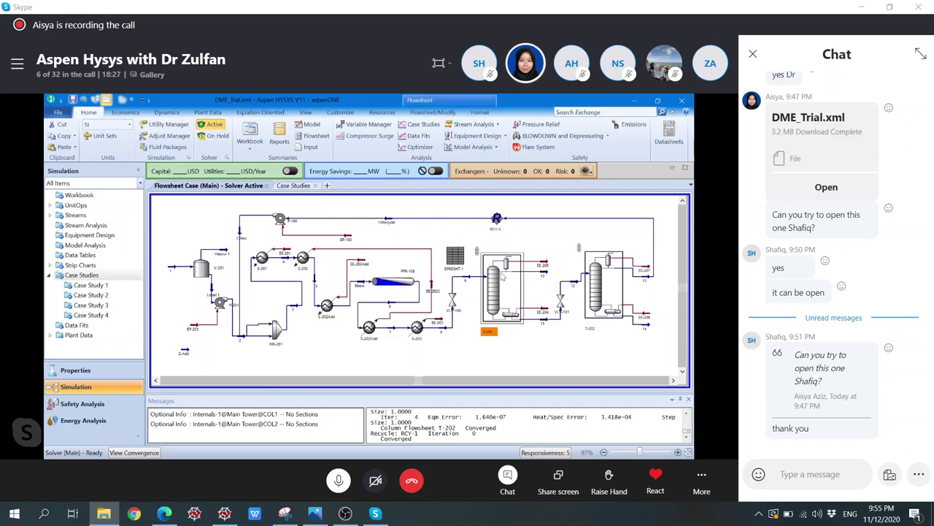
double_click(502, 276)
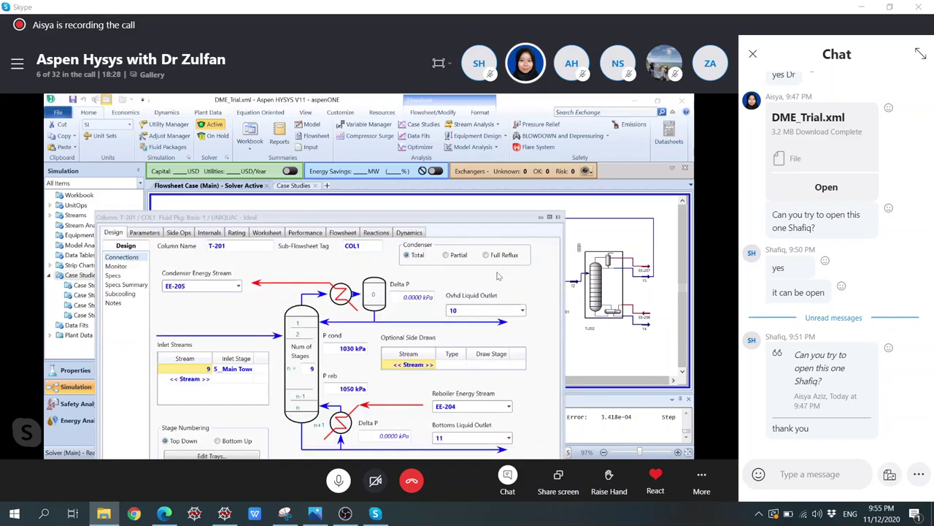
left_click(124, 270)
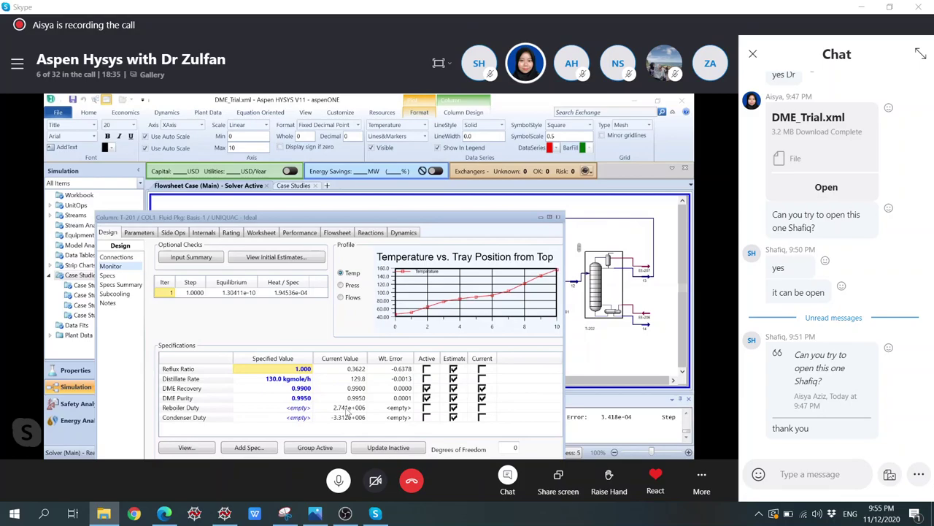
right_click(348, 409)
mouse_move(438, 324)
mouse_move(511, 348)
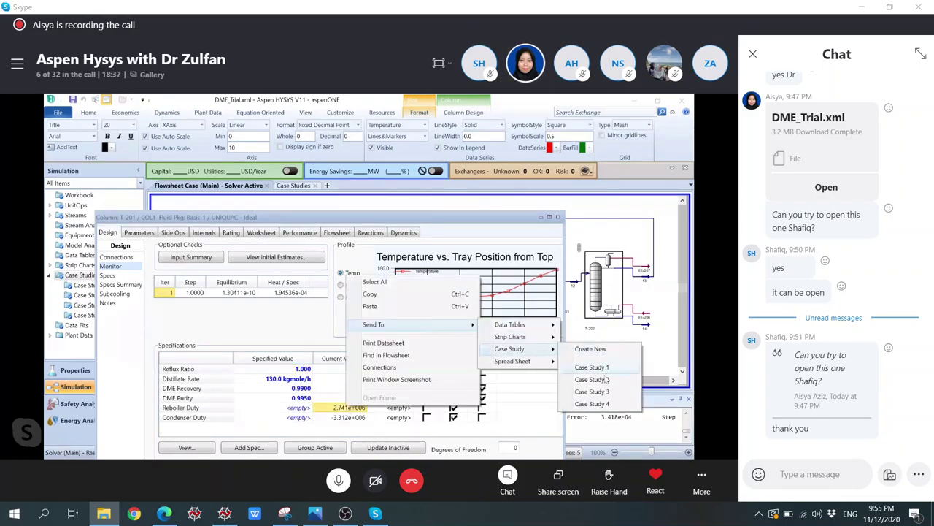
left_click(605, 404)
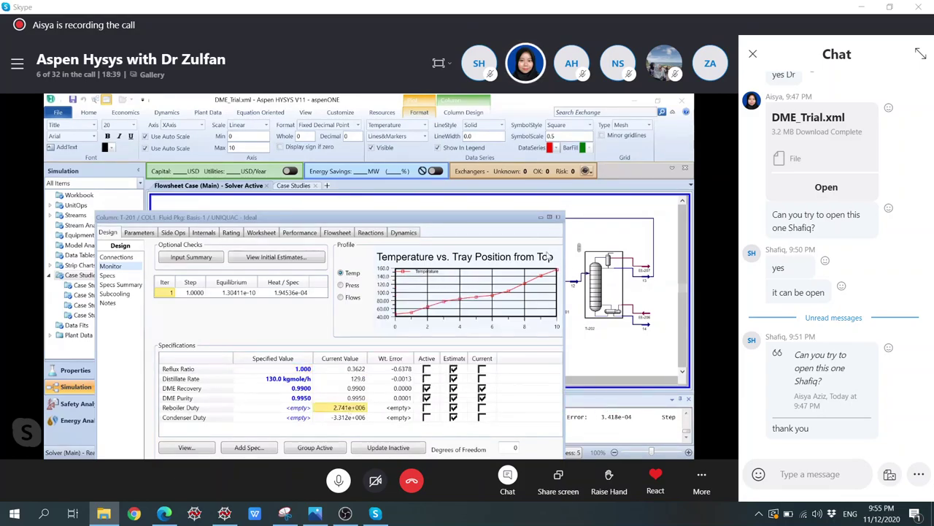
left_click(558, 217)
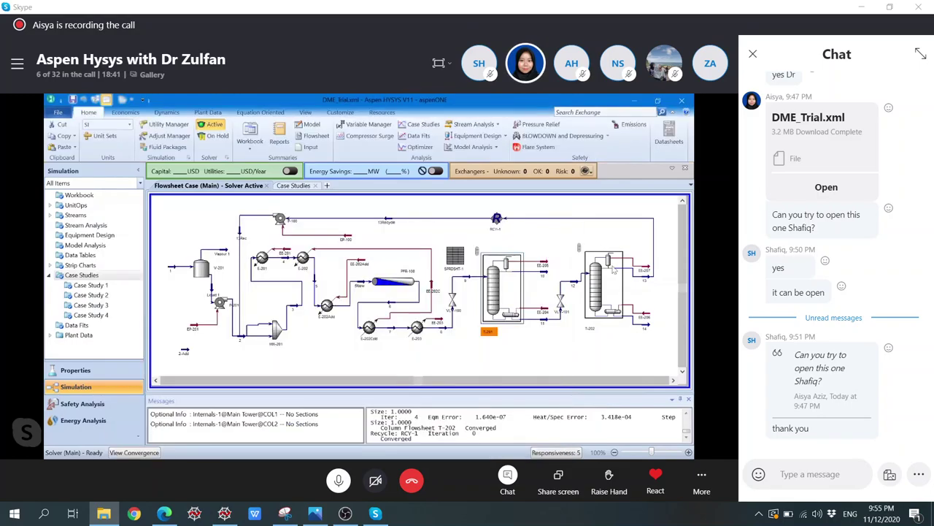
Step: Send the reboiler duty's current value from column T-202's monitor to Case Study 4 and close the column
double_click(598, 270)
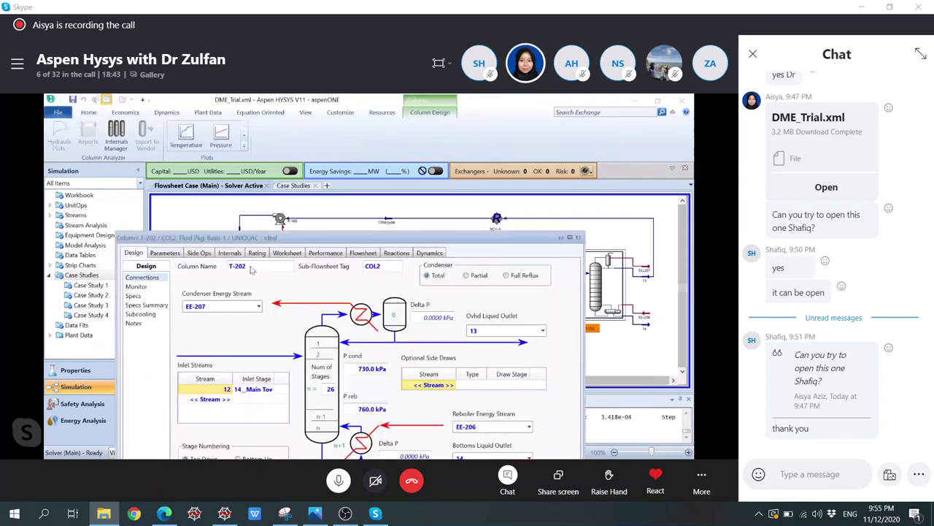
left_click(146, 287)
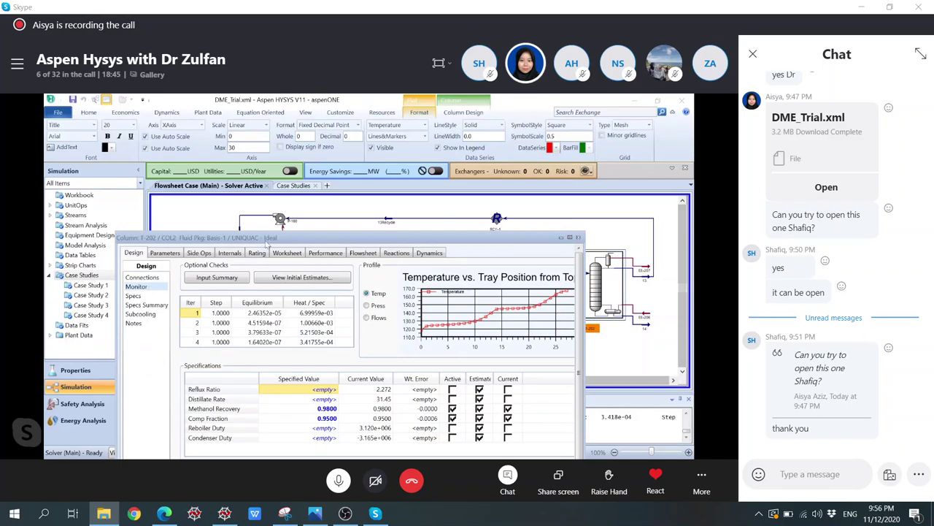
left_click_drag(272, 239, 276, 162)
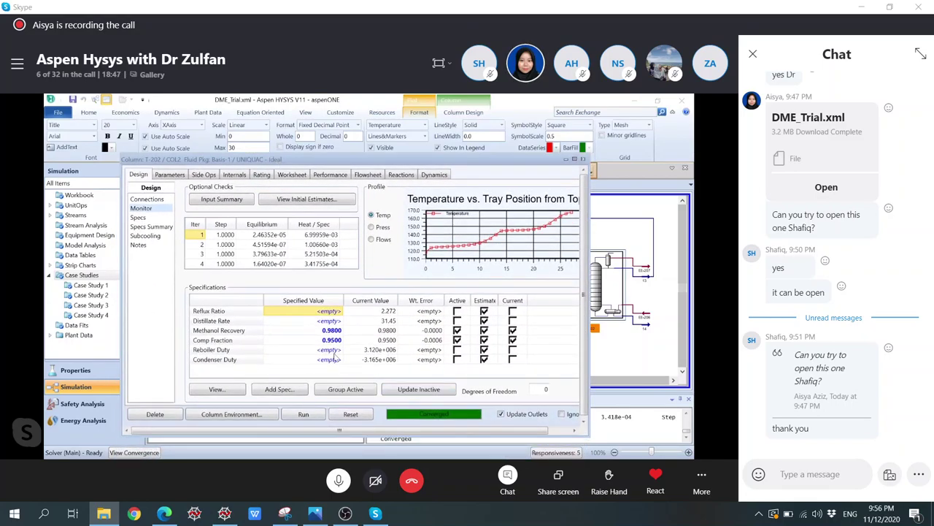
right_click(378, 349)
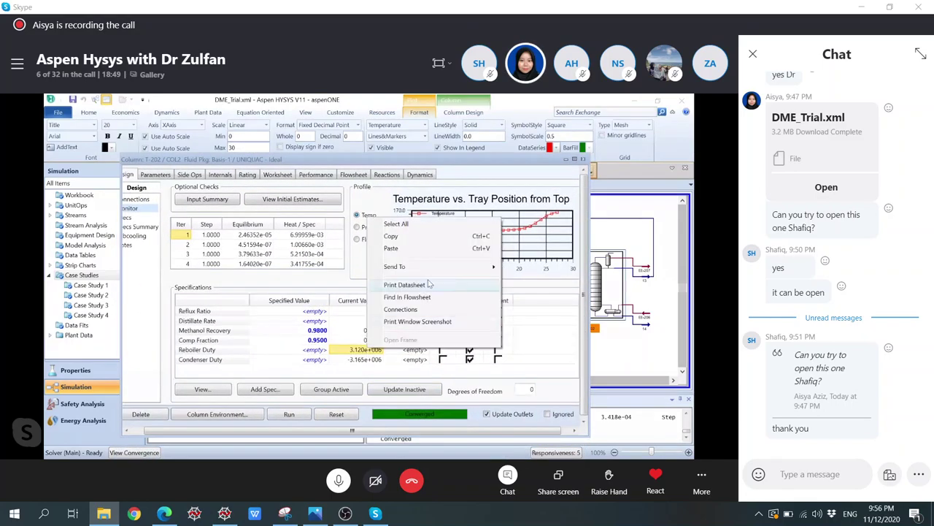
mouse_move(451, 267)
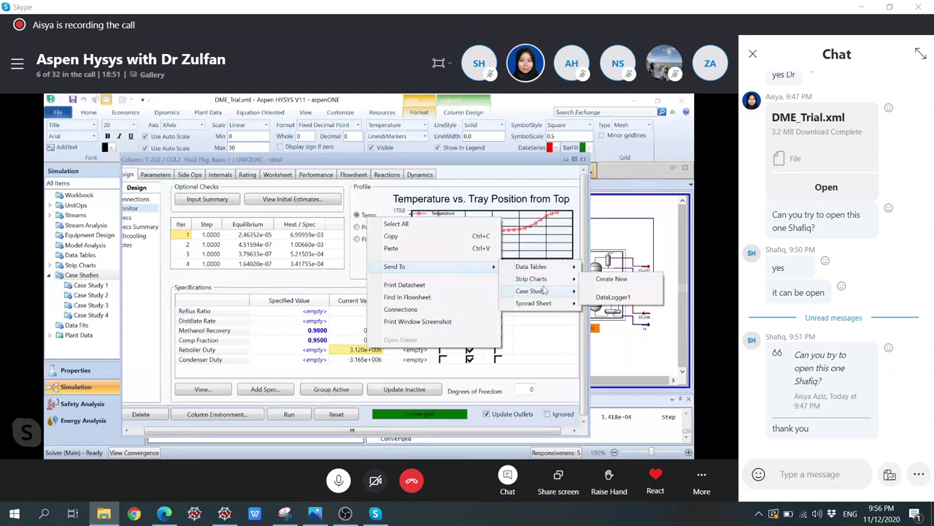
mouse_move(555, 292)
left_click(619, 347)
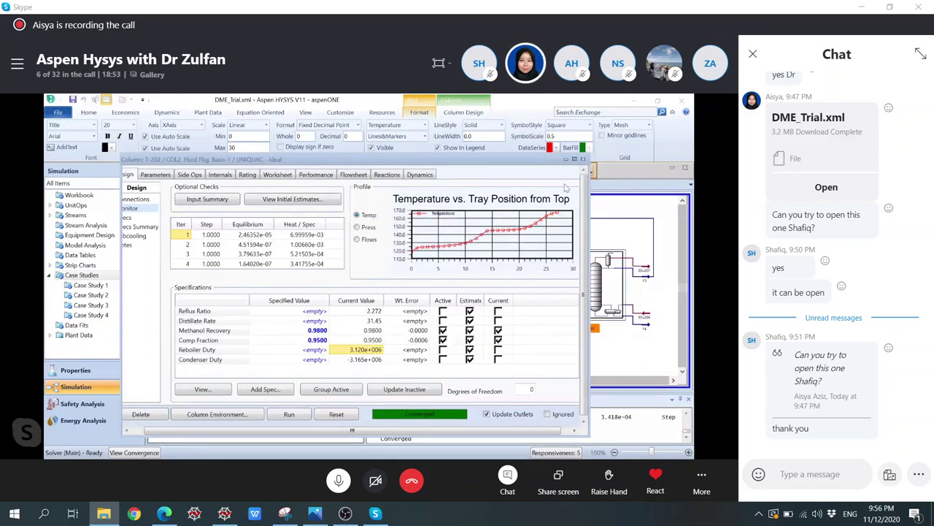
left_click(583, 159)
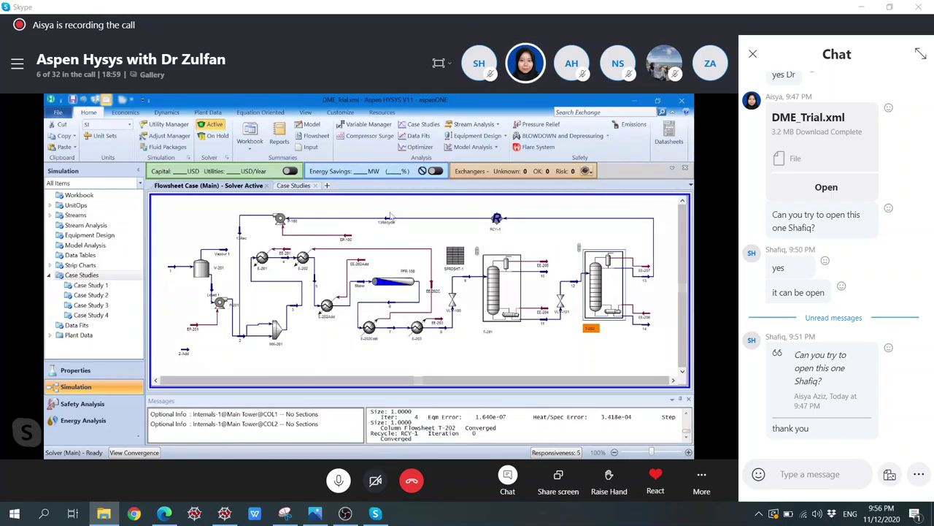
Step: Open material stream 10 at the overhead liquid outlet of column T-201
right_click(541, 275)
left_click(533, 298)
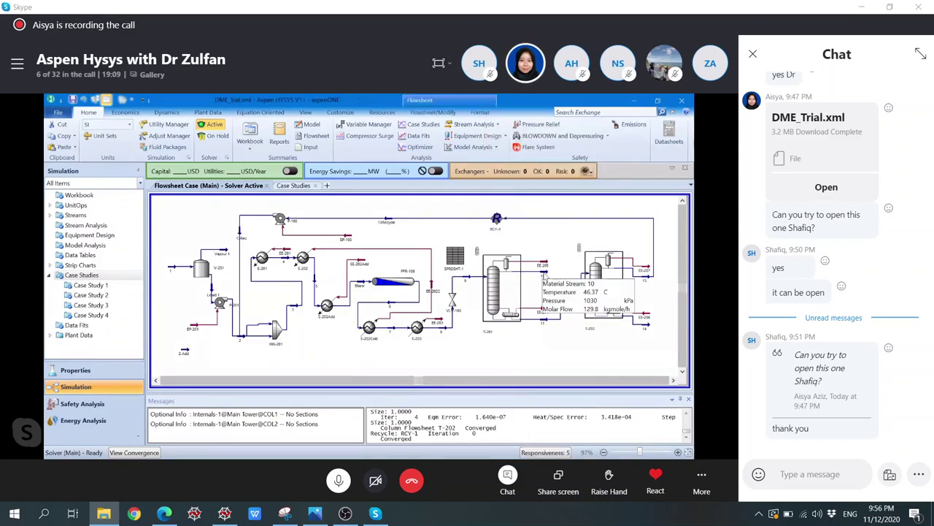
double_click(543, 275)
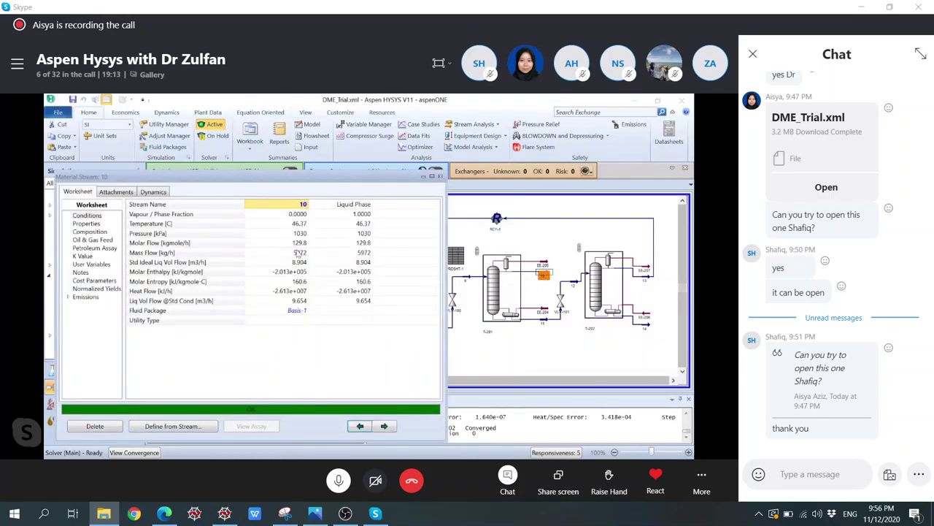
right_click(299, 243)
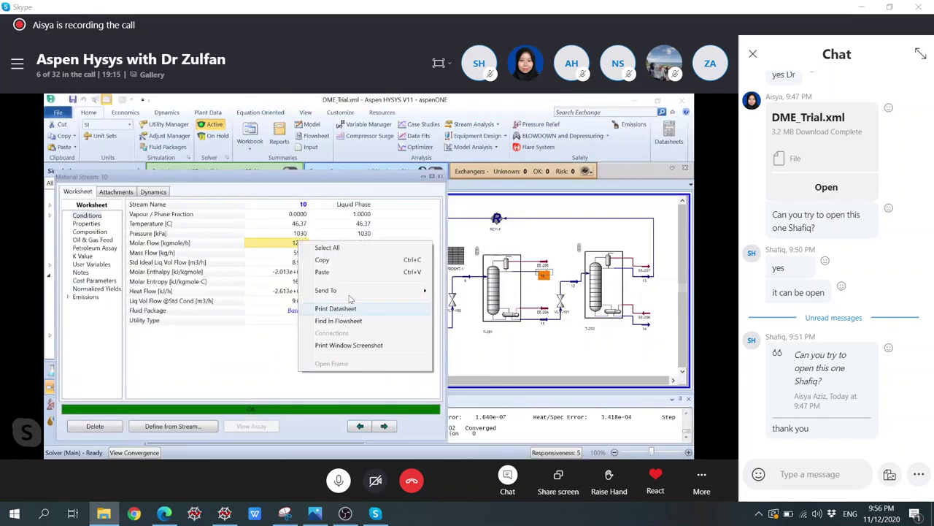
mouse_move(350, 291)
mouse_move(479, 316)
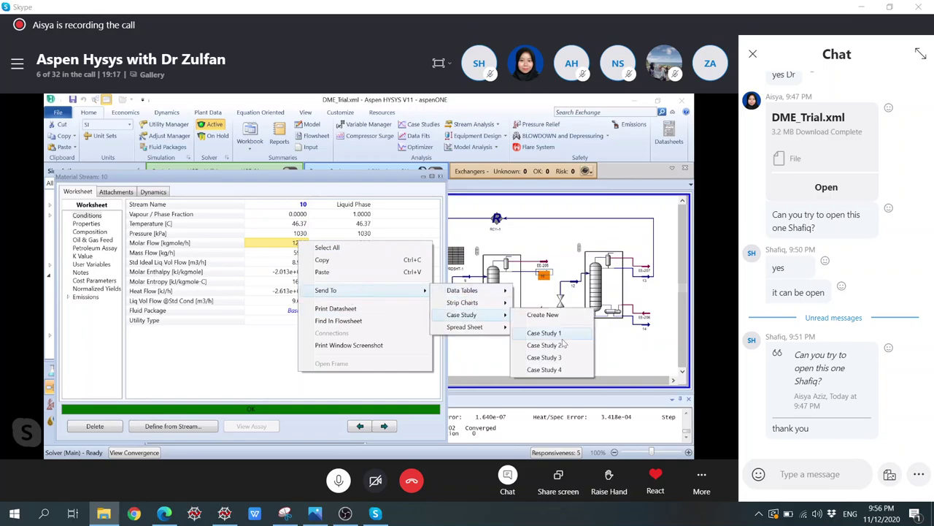
left_click(236, 325)
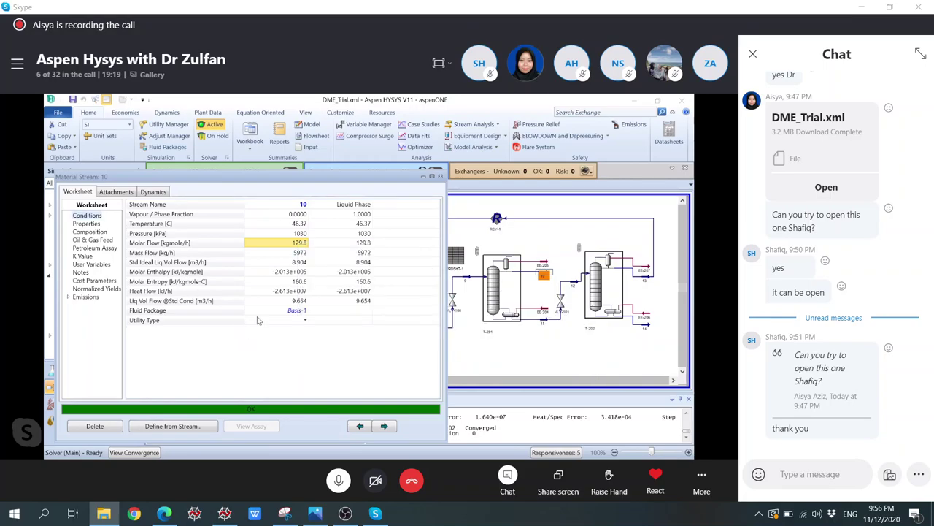
Step: Send the overall mass flow of material stream 10 to Case Study 4 and close the stream
left_click(294, 254)
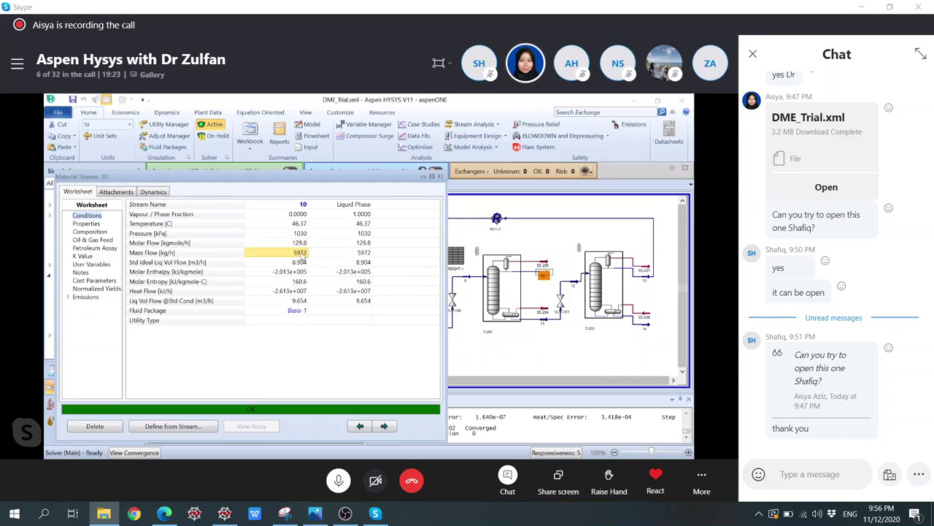
right_click(299, 252)
mouse_move(350, 301)
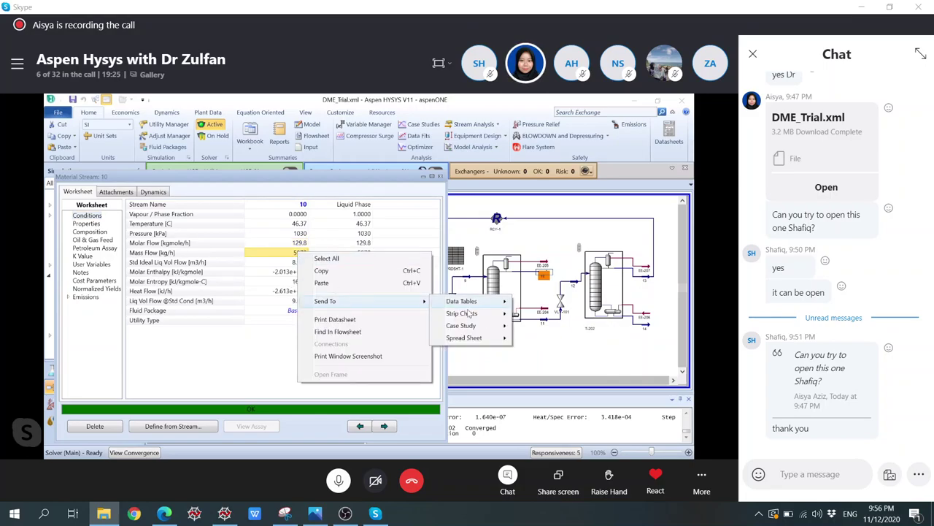
mouse_move(474, 326)
left_click(564, 368)
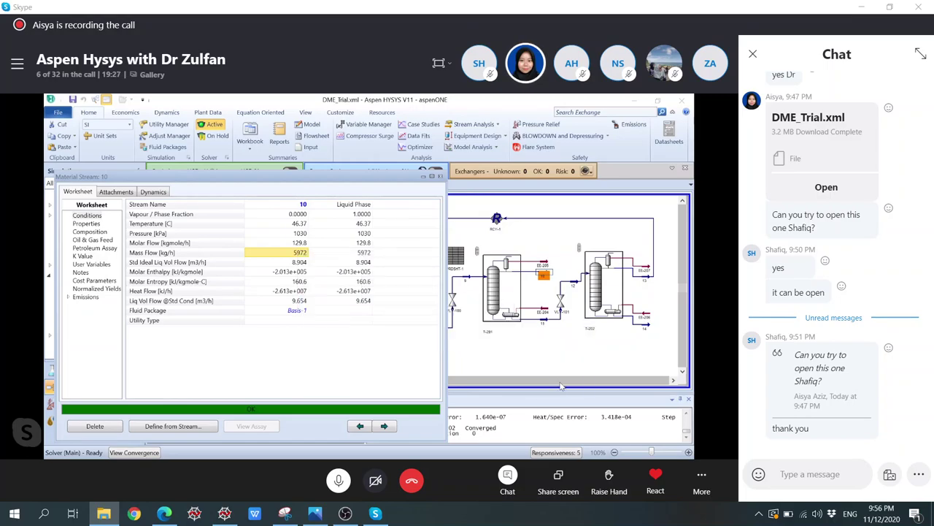
left_click(440, 176)
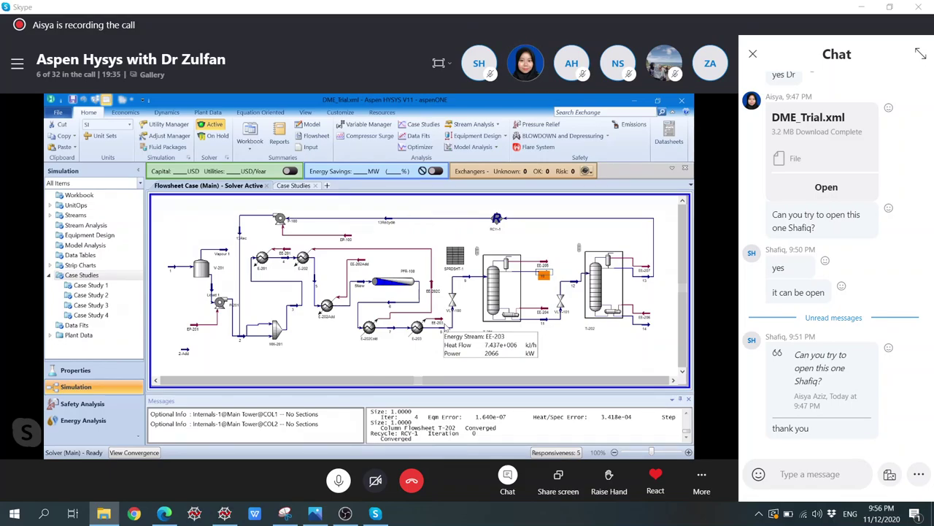
left_click(296, 186)
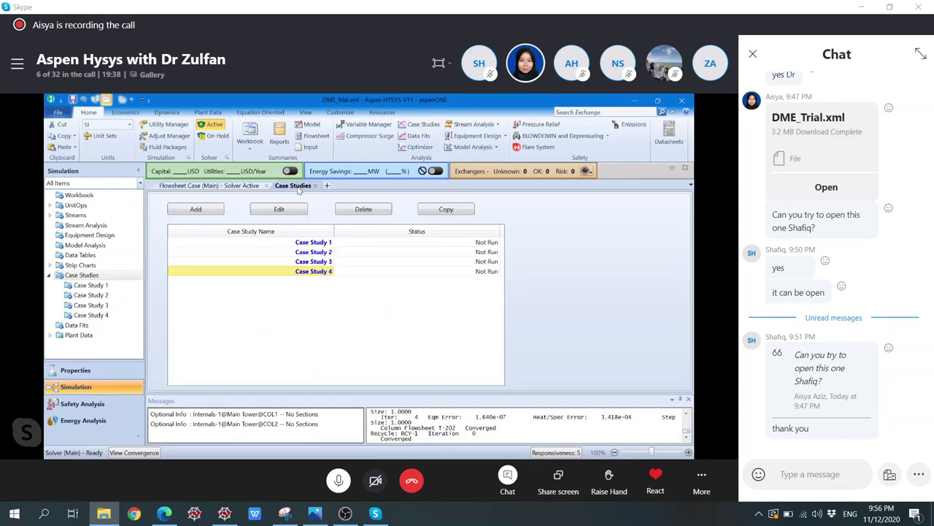
left_click(235, 187)
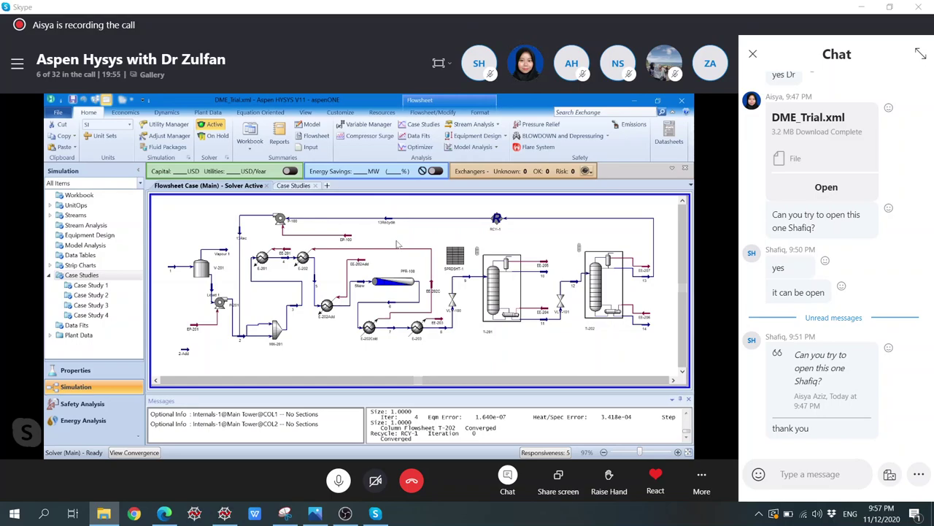
Step: Send the overall mass flow of material stream 13, the overhead liquid of column T-202, to Case Study 4 and close the stream
left_click(646, 272)
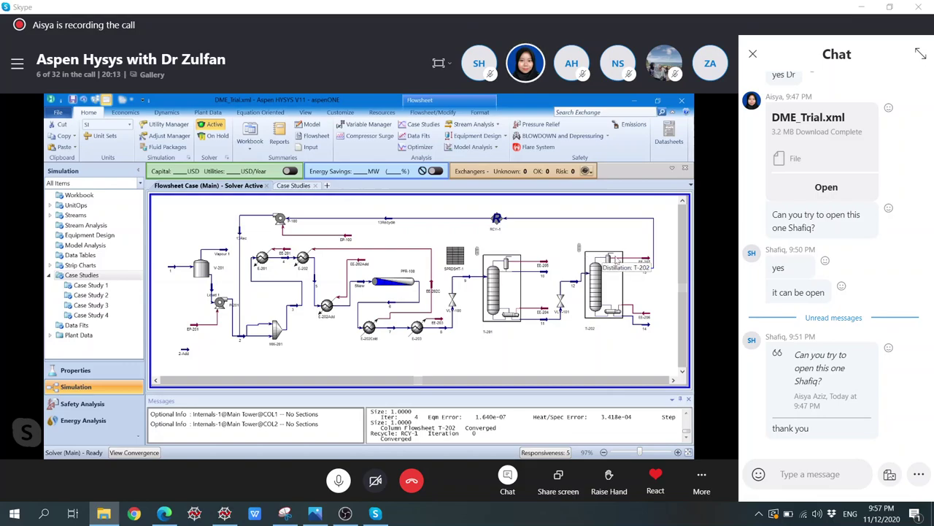
mouse_move(647, 264)
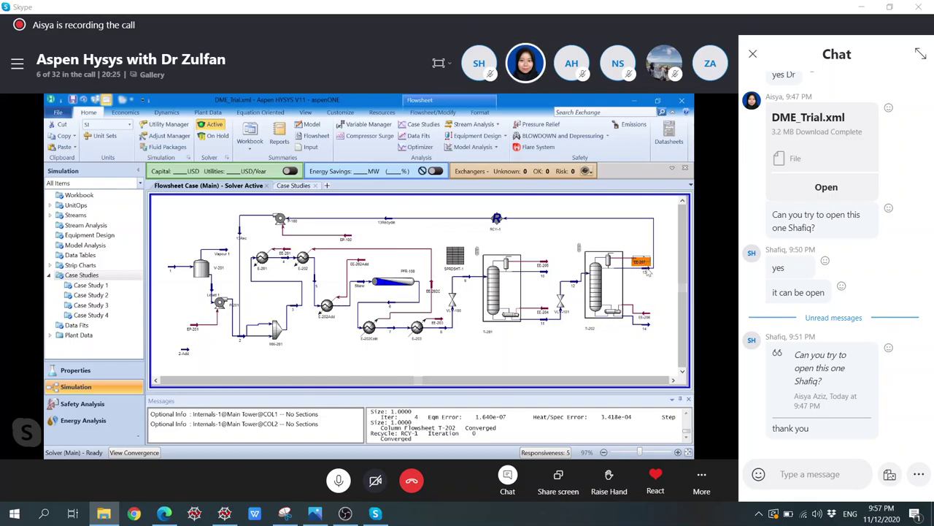
double_click(647, 272)
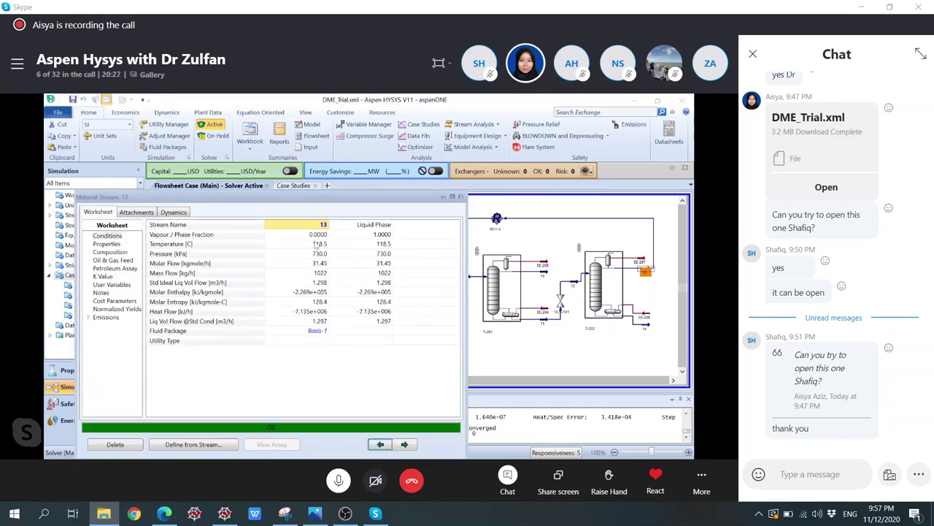
right_click(319, 274)
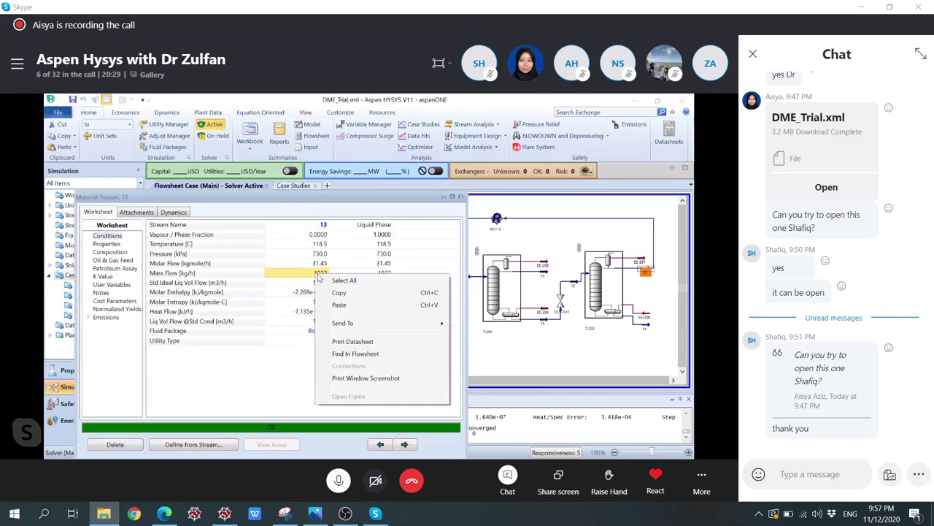
mouse_move(402, 326)
mouse_move(499, 350)
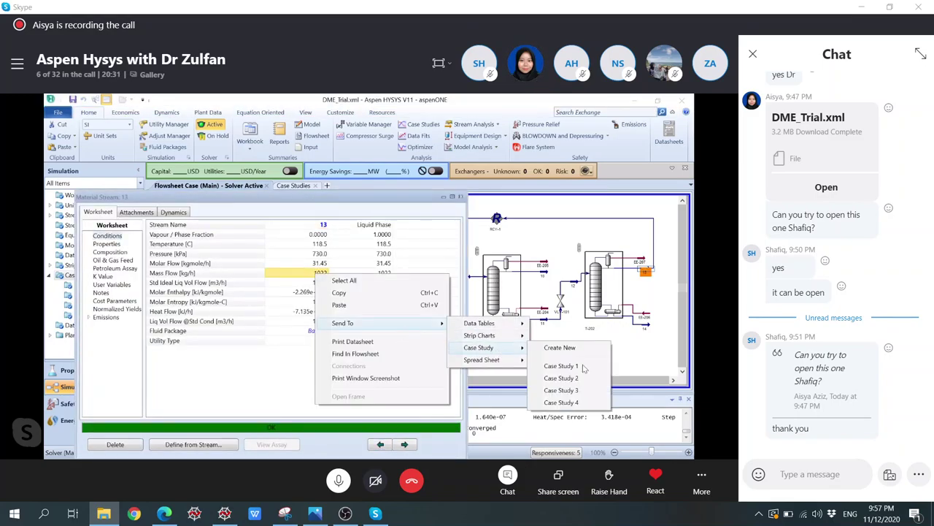
left_click(577, 402)
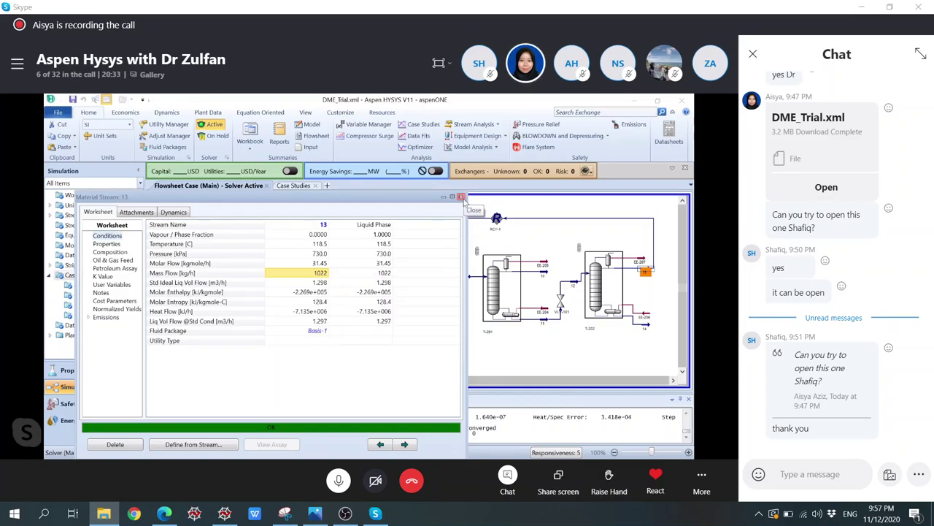
left_click(461, 197)
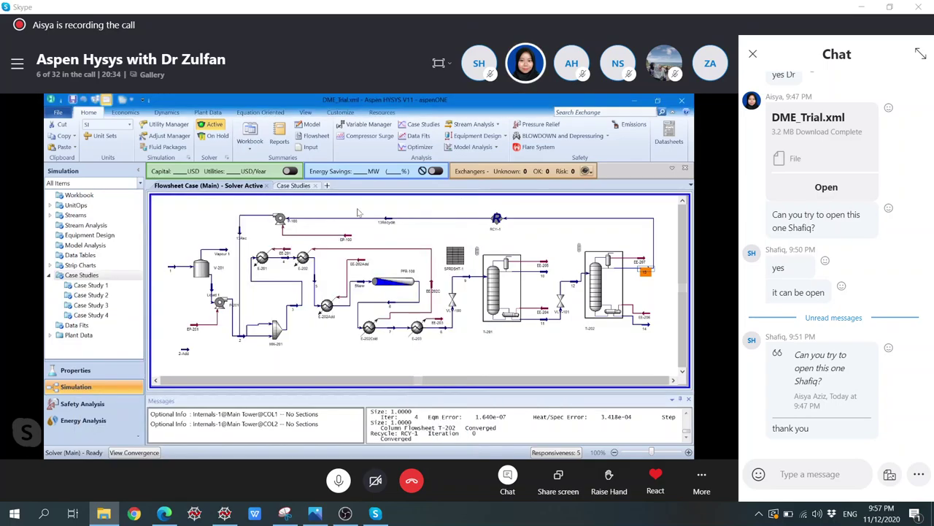
Step: Open Case Study 4 from the case study list, then move and enlarge its window to show all dependent variables
left_click(301, 187)
double_click(318, 273)
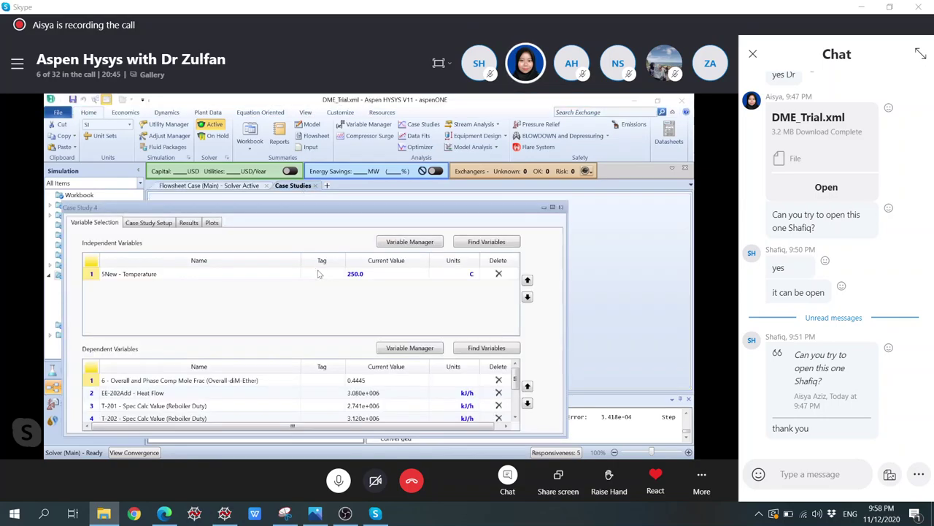
left_click_drag(365, 204, 451, 125)
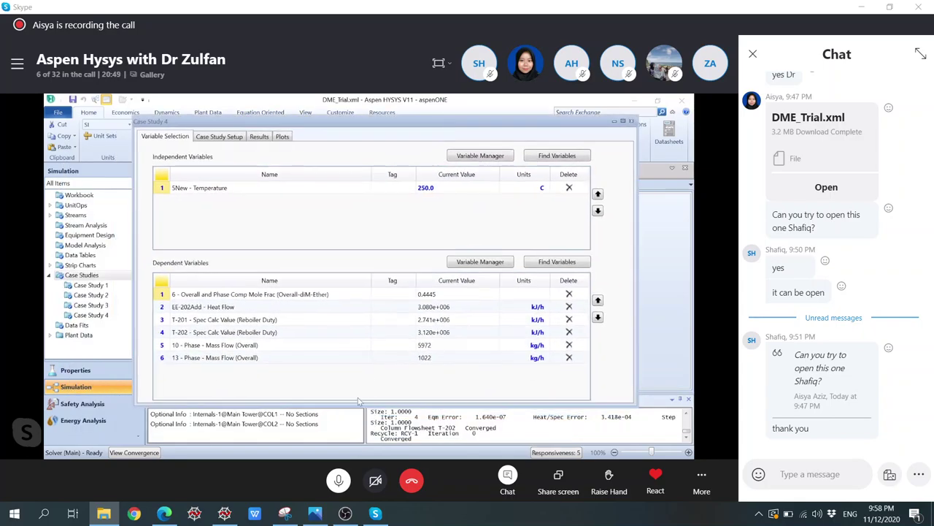
left_click_drag(358, 401, 357, 422)
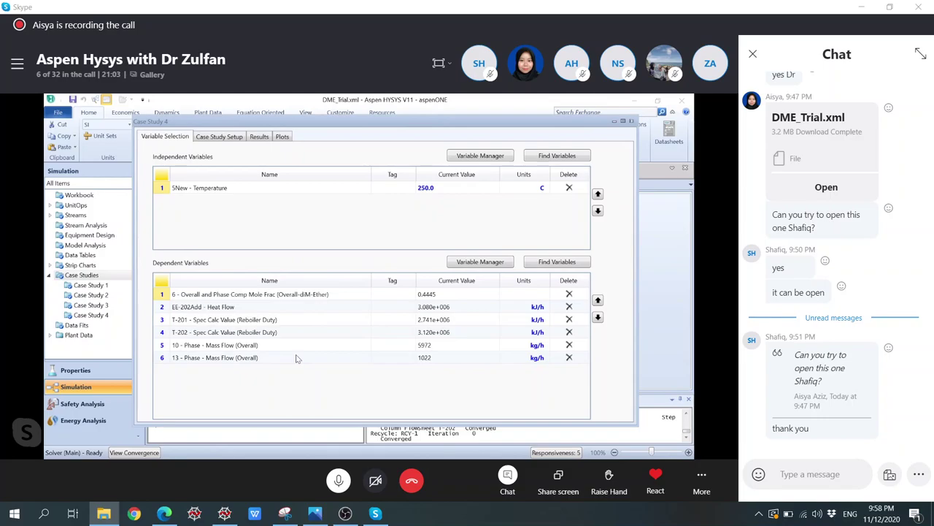
Step: In the Case Study 4 setup, set the nested 5New temperature range to start at 240 C, end at 260 C, with step size 2
left_click(232, 138)
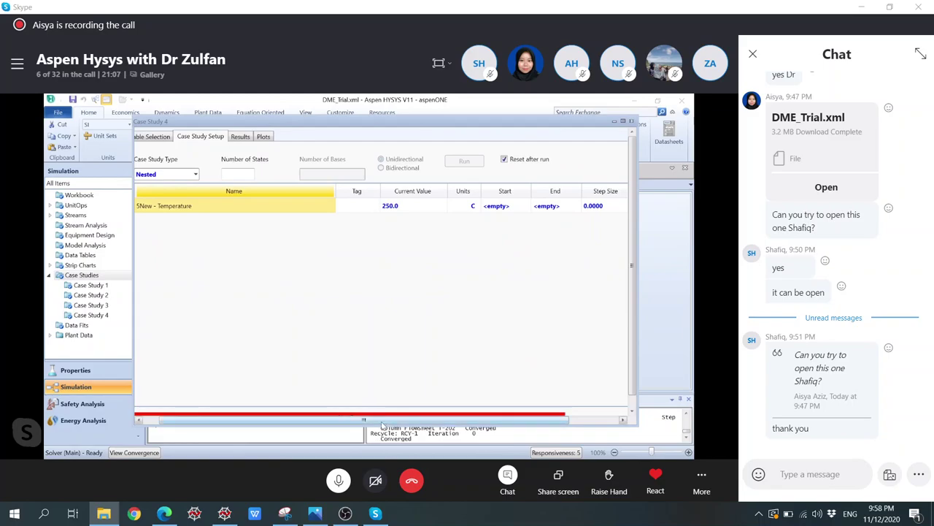
left_click_drag(381, 424, 365, 423)
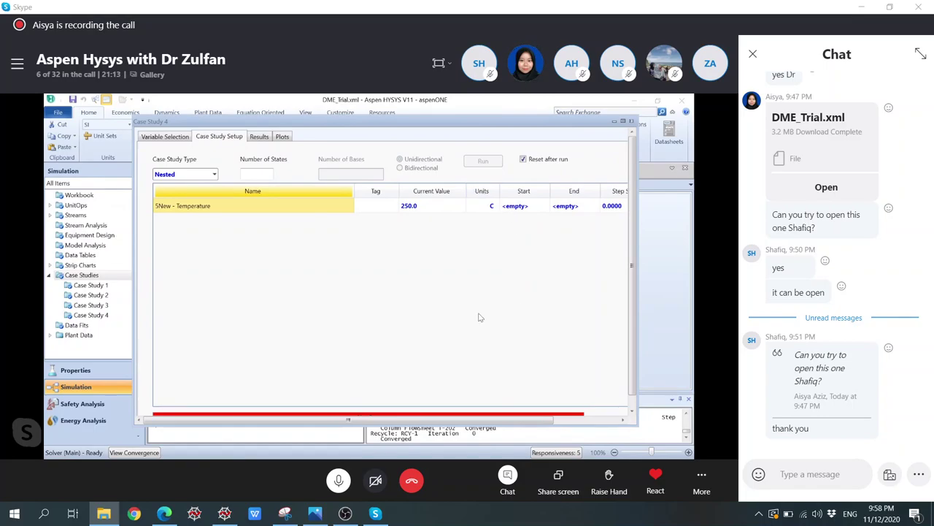
left_click(517, 209)
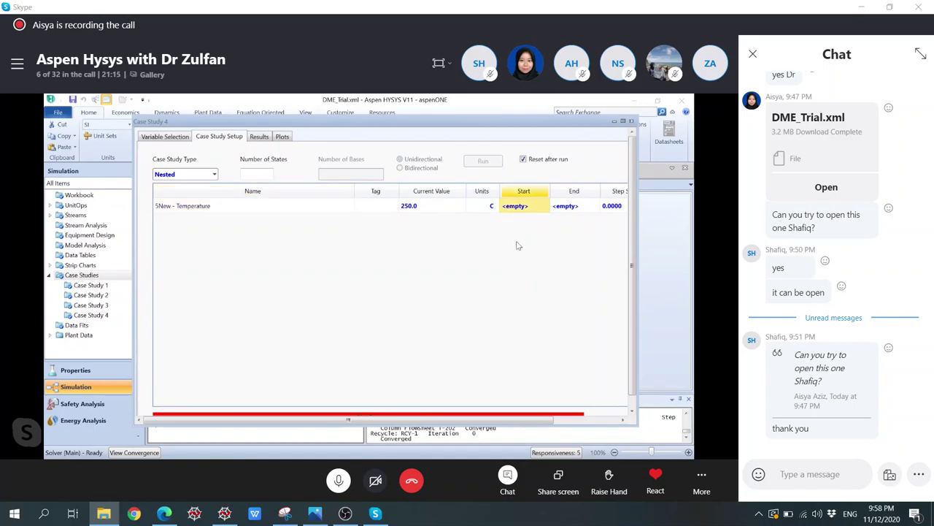
left_click_drag(415, 419, 475, 421)
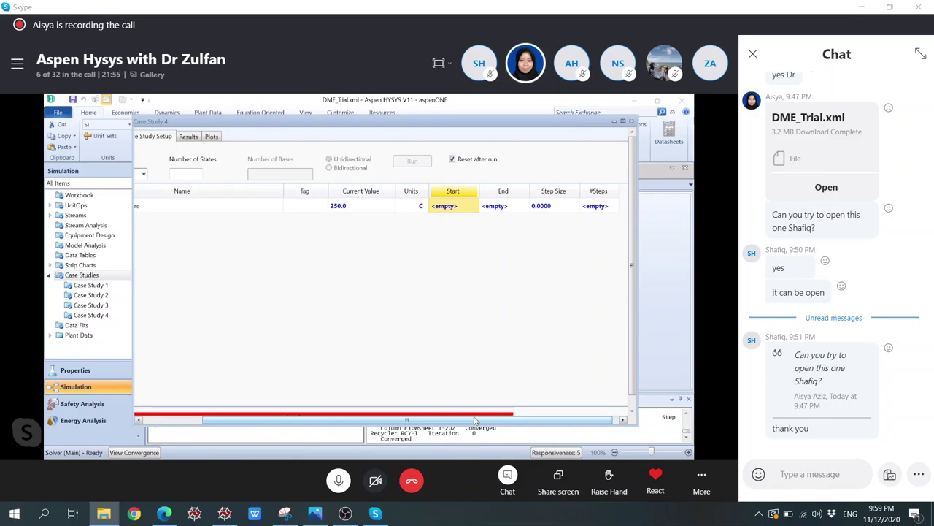
type("240")
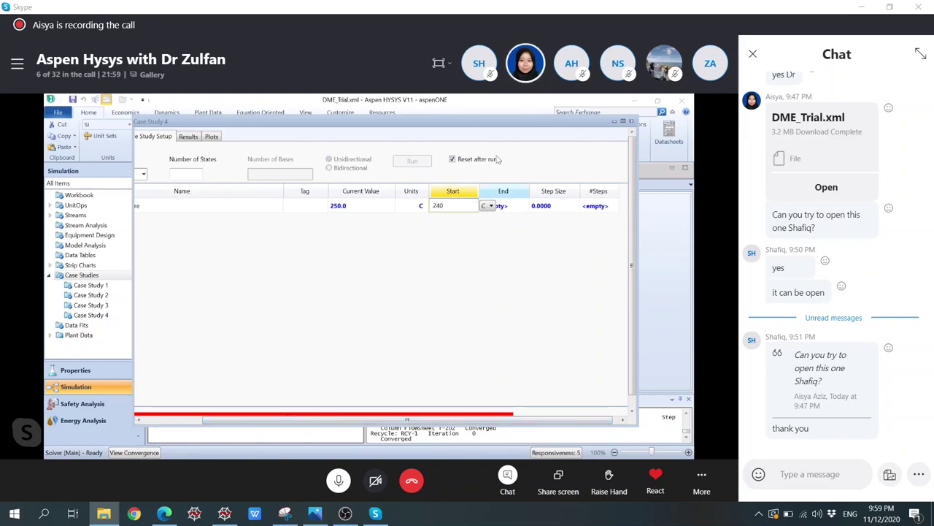
left_click(504, 208)
type("260")
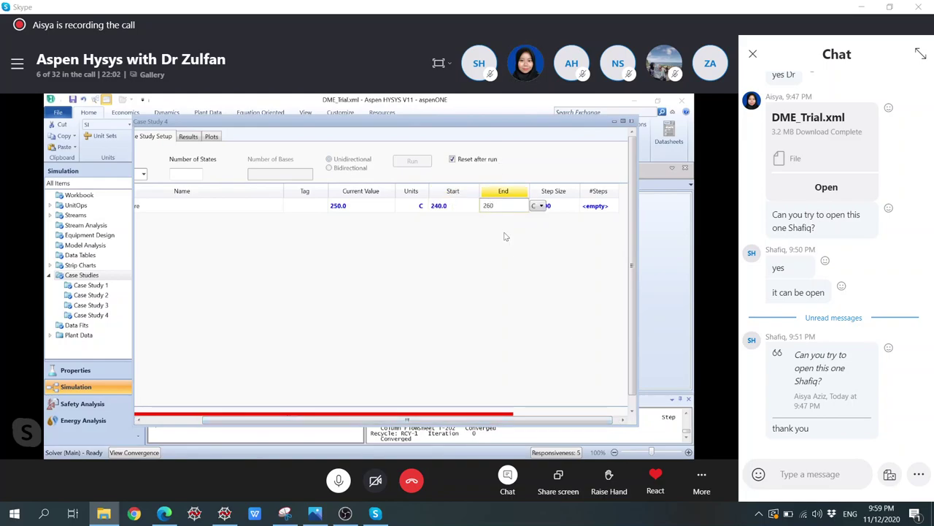
key("Return")
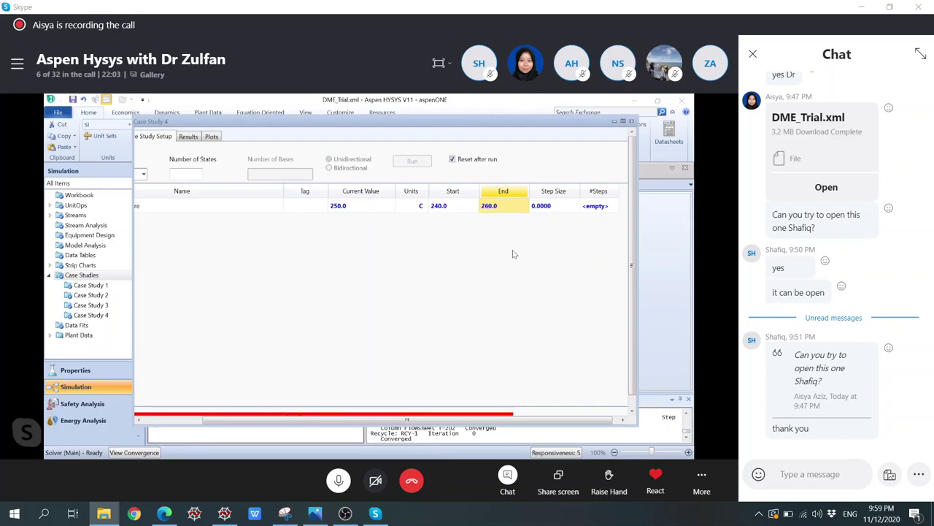
left_click(544, 207)
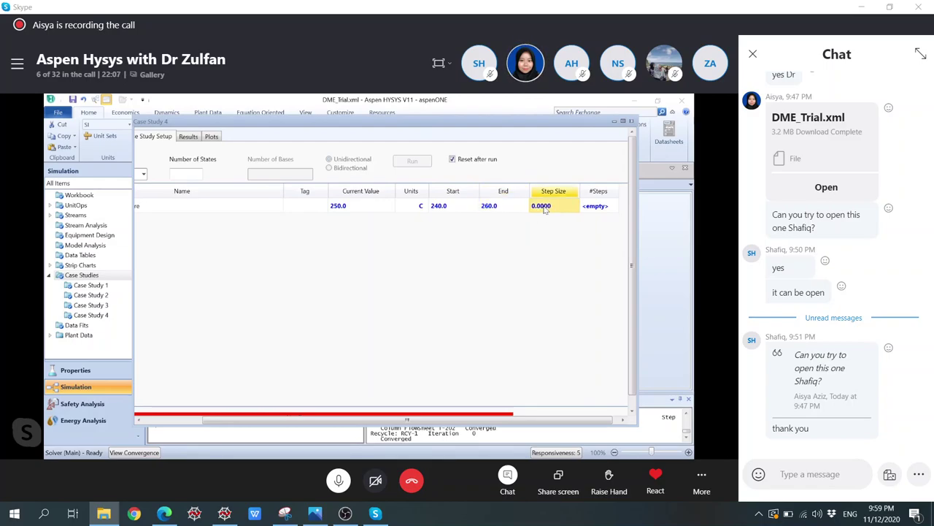
type("2")
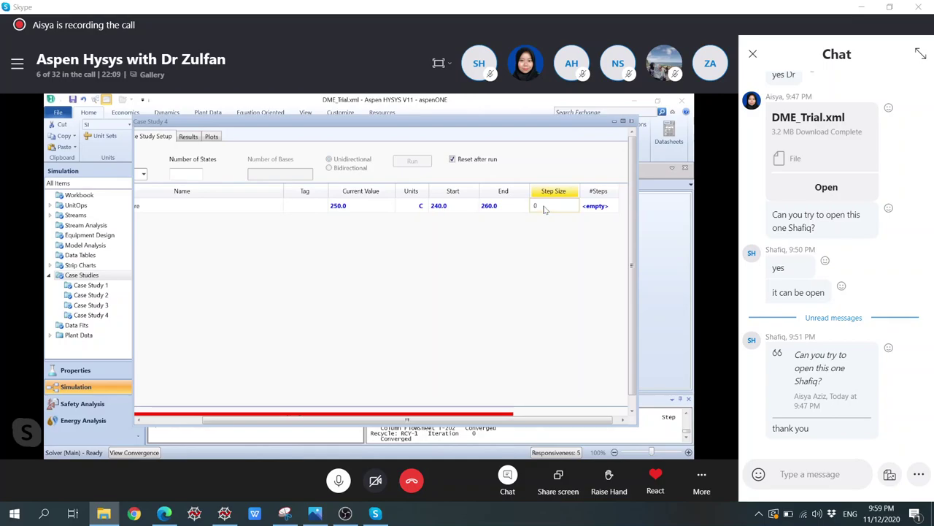
key("Return")
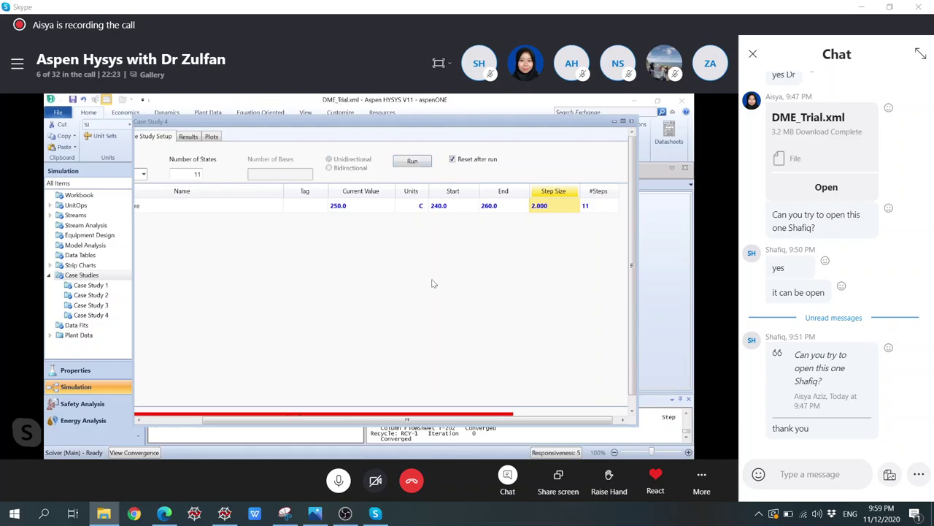
Step: Change the case study type of Case Study 4 to Sensitivity
left_click_drag(431, 422, 369, 419)
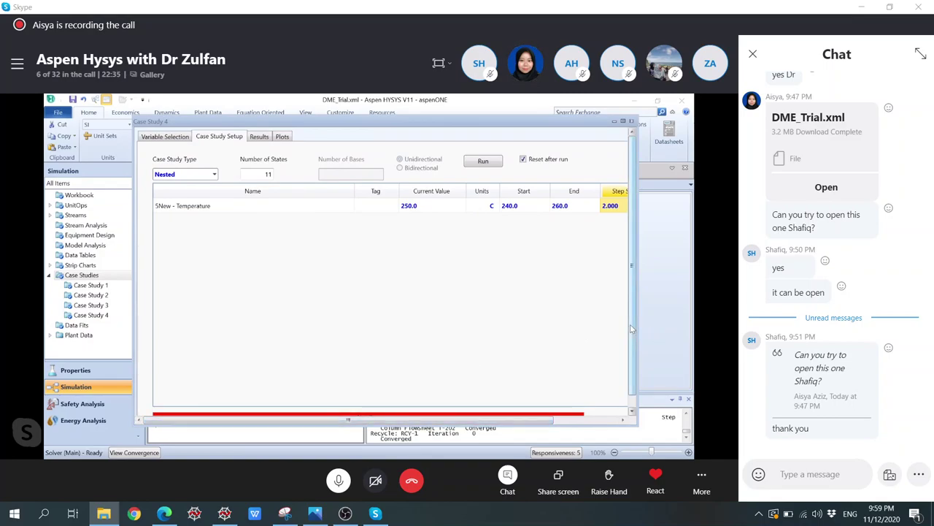
left_click(632, 409)
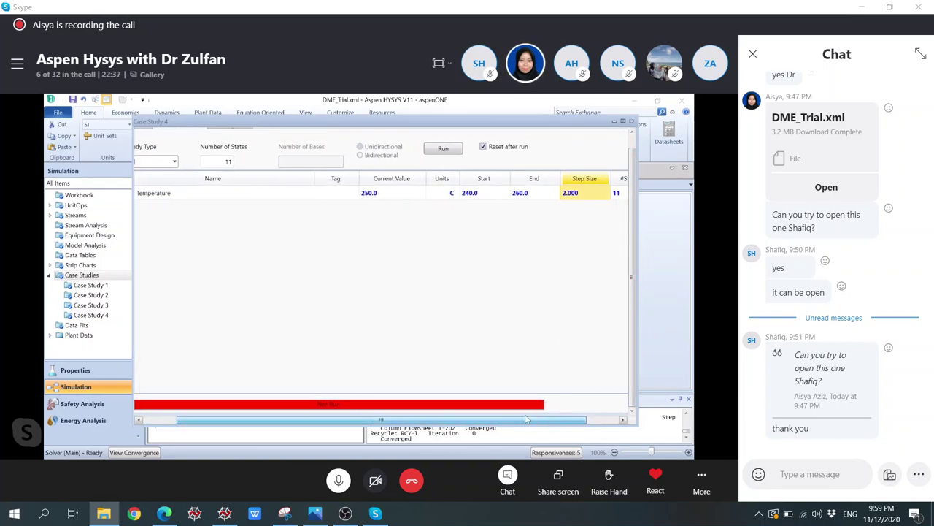
scroll(635, 308, "up", 1)
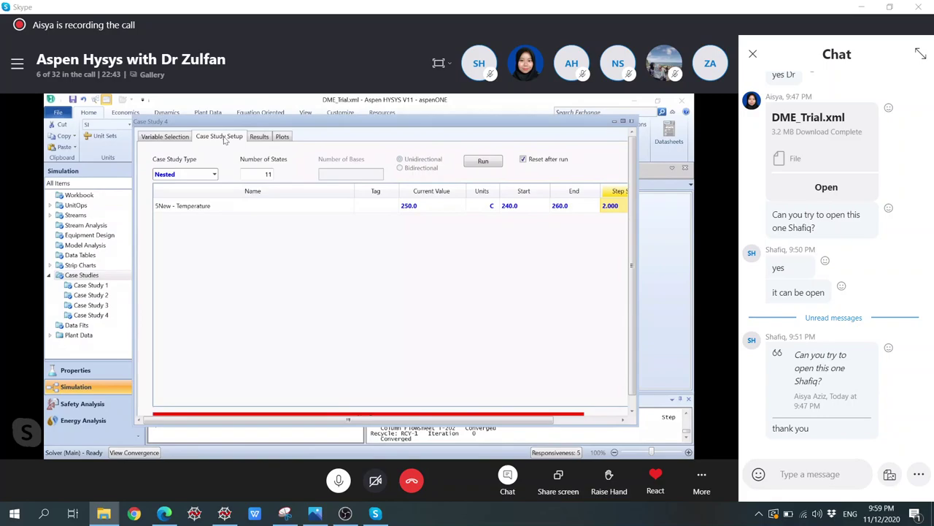
left_click(214, 174)
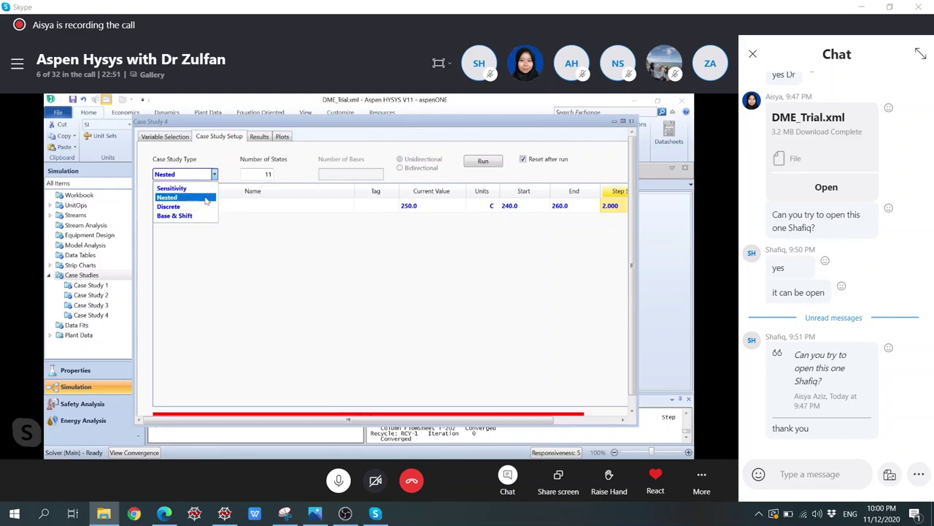
left_click(206, 189)
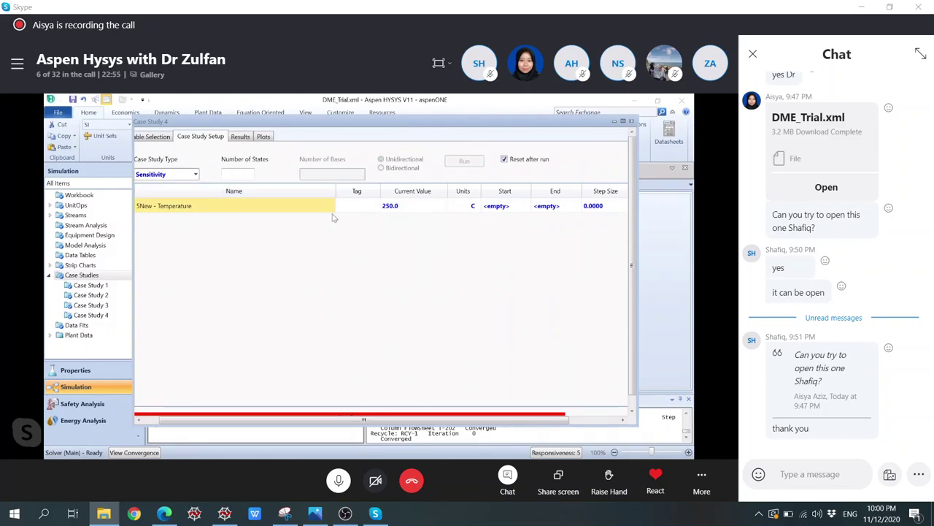
Step: Define the sensitivity range for the 5New temperature with start 240 C, end 260 C and step size 2
left_click_drag(472, 422, 522, 422)
left_click(440, 207)
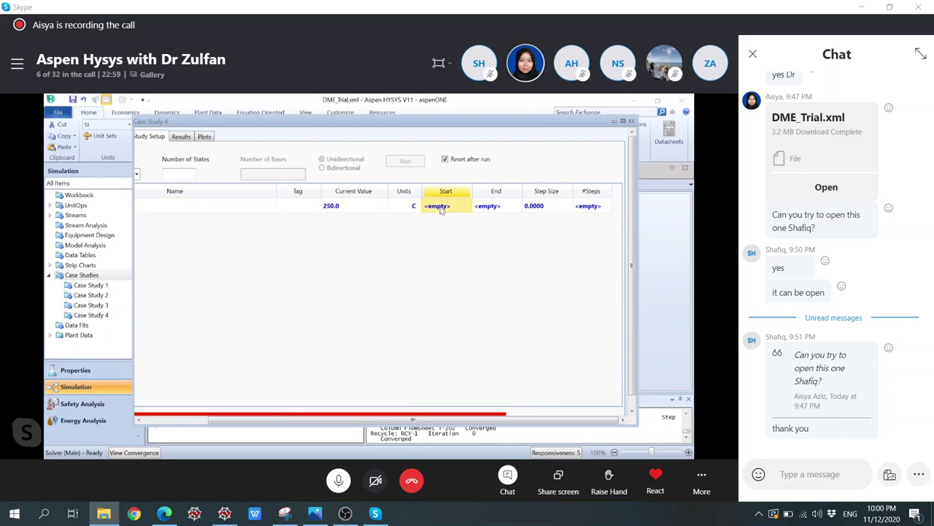
type("240")
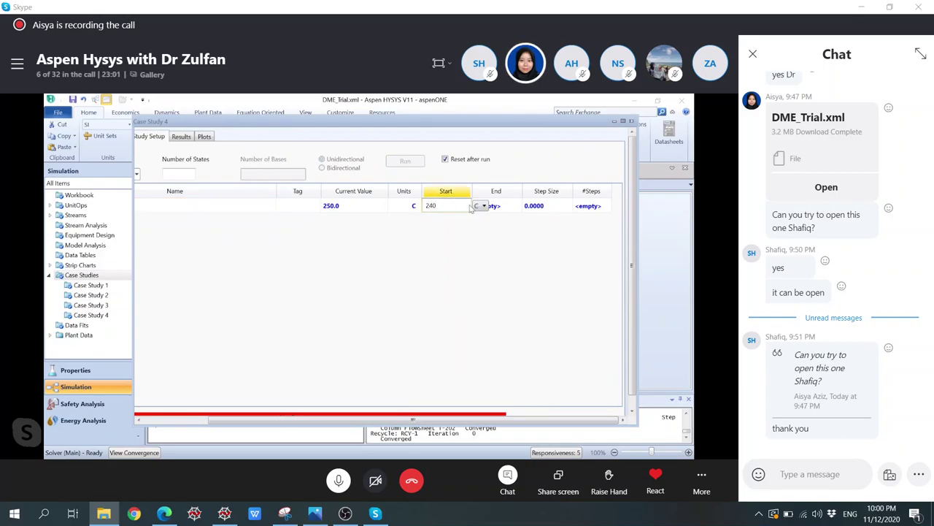
left_click(495, 208)
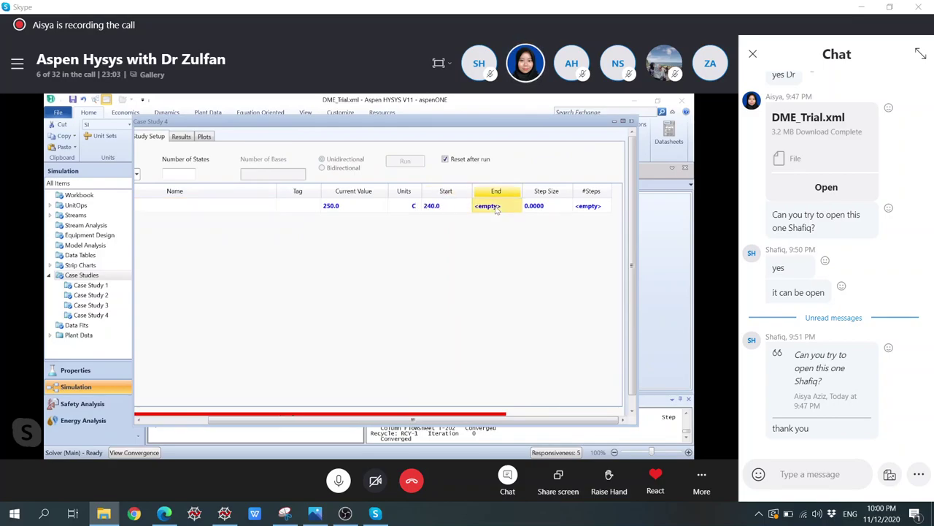
type("260")
key("Return")
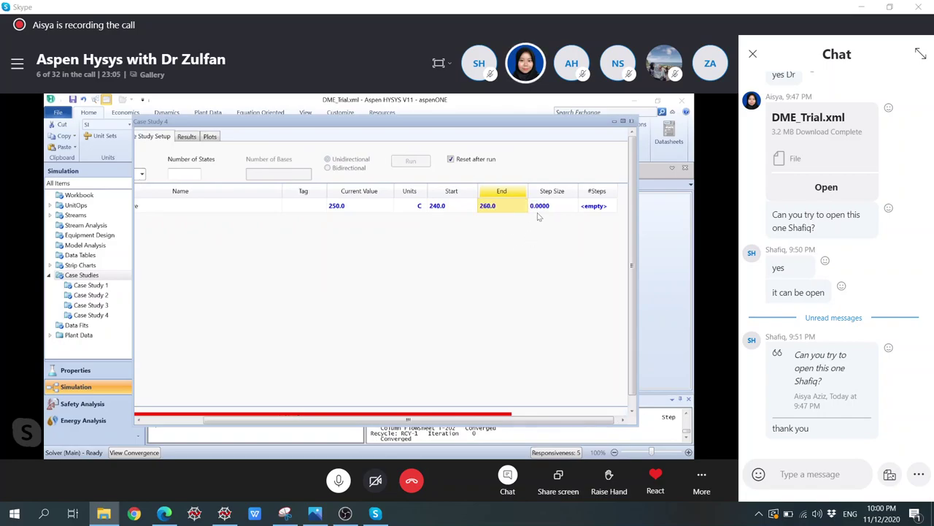
left_click(540, 207)
type("2")
key("Tab")
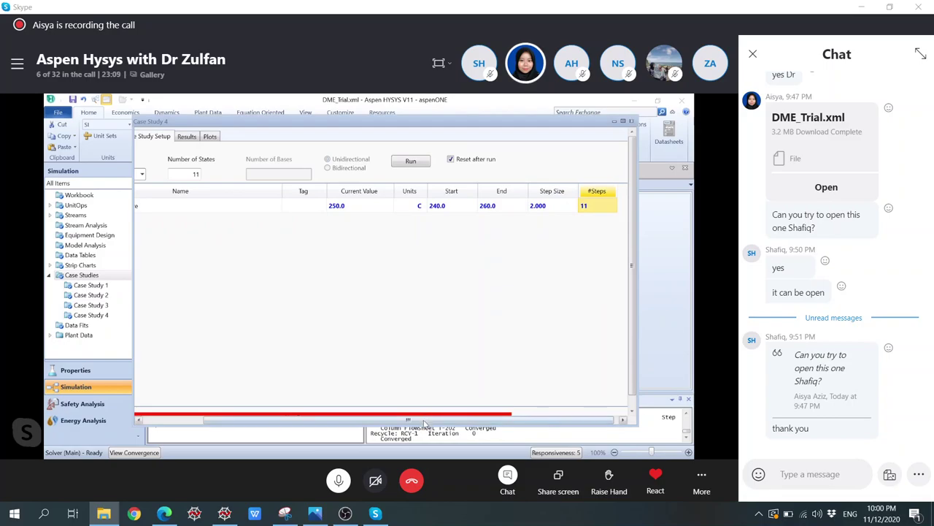
Step: Run the Case Study 4 sensitivity over the temperature range, and stop the run during its second state
scroll(424, 422, "left", 3)
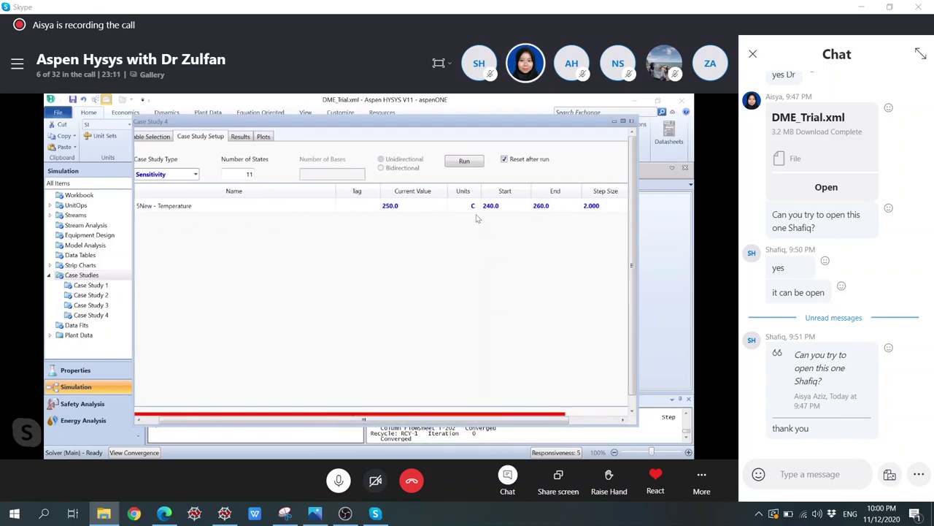
scroll(374, 422, "right", 3)
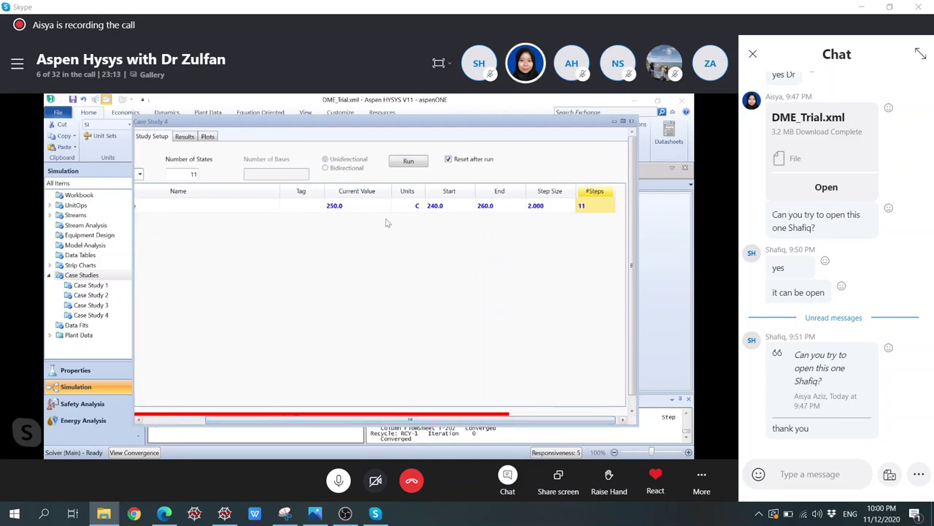
left_click(407, 163)
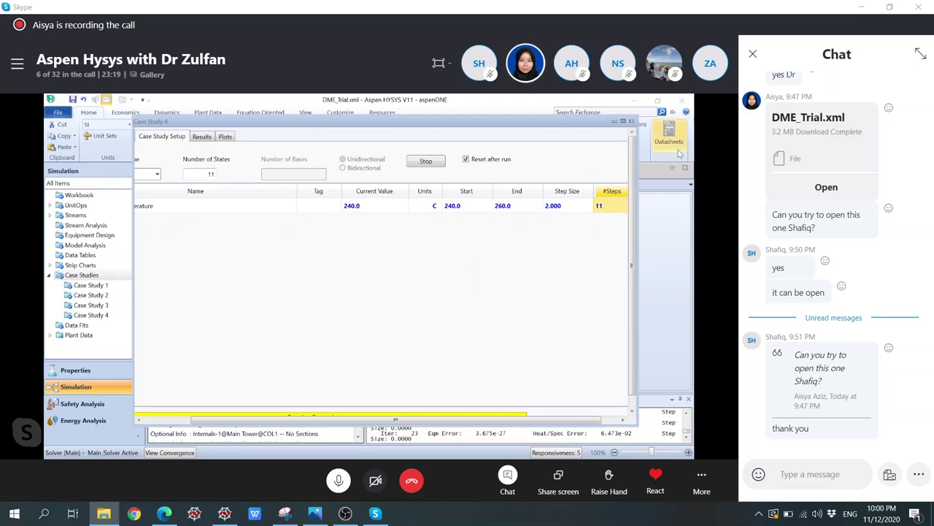
left_click_drag(634, 212, 632, 272)
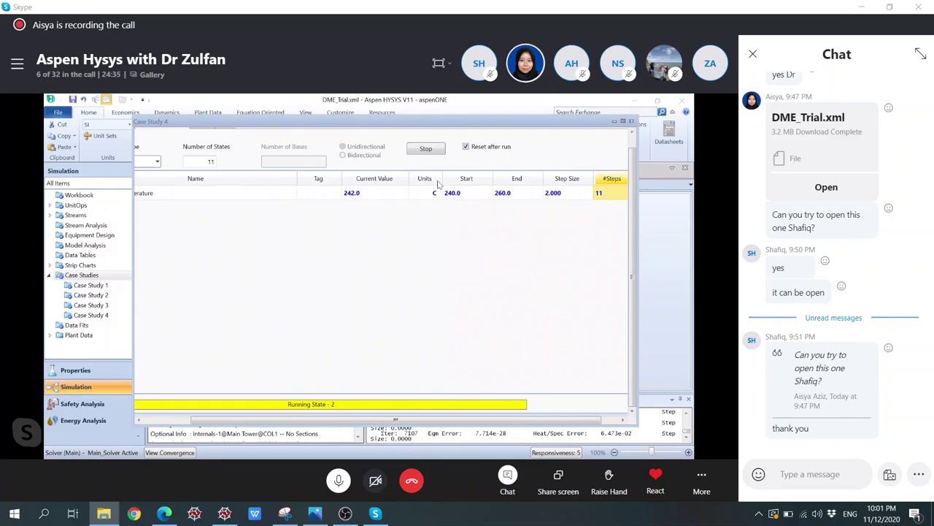
left_click(433, 151)
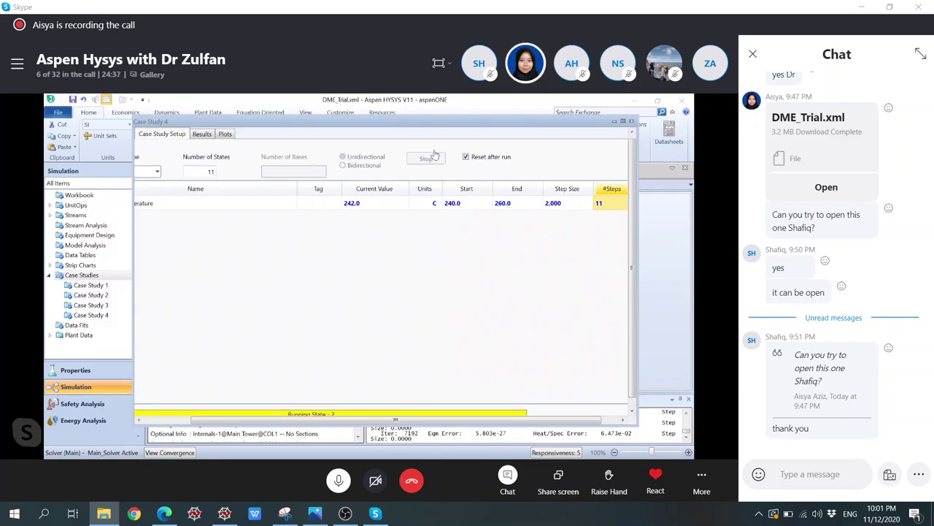
Step: Narrow the 5New temperature range of the sensitivity study to start at 245 C and end at 255 C
left_click(391, 203)
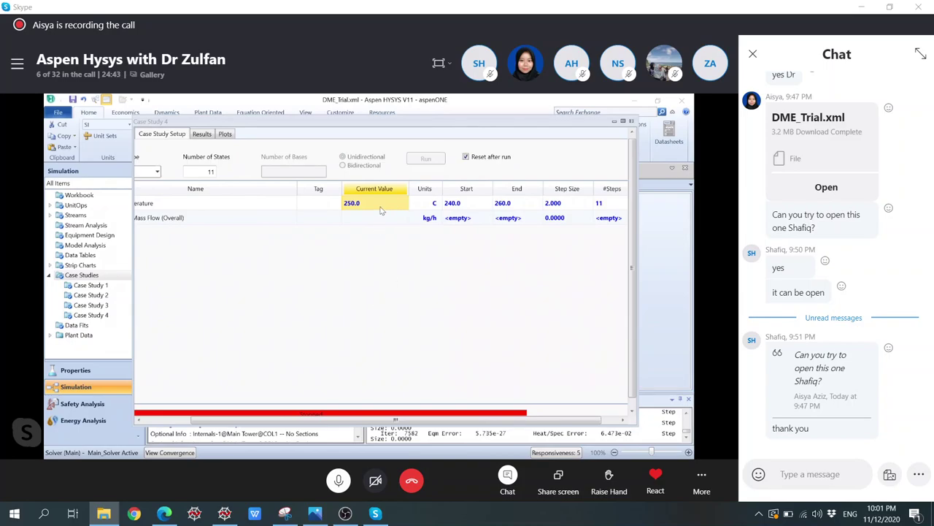
double_click(376, 204)
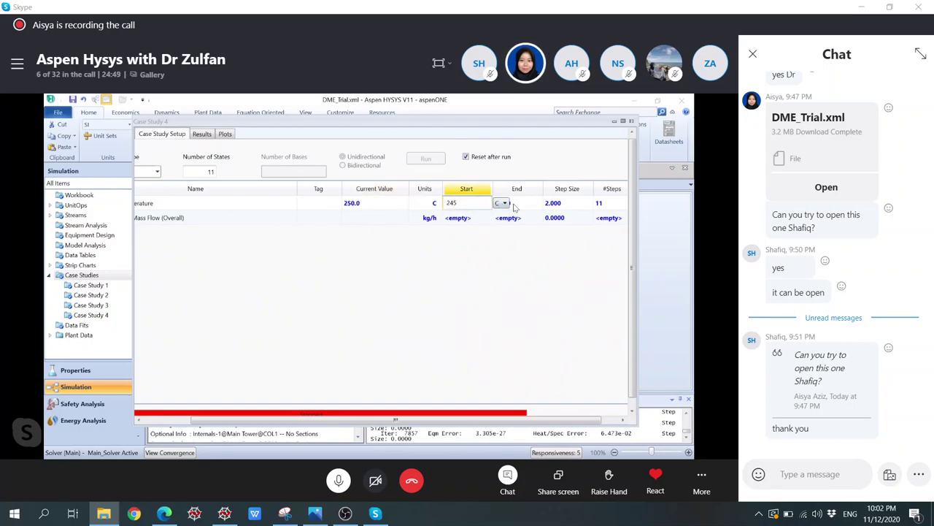
left_click(507, 204)
type("255")
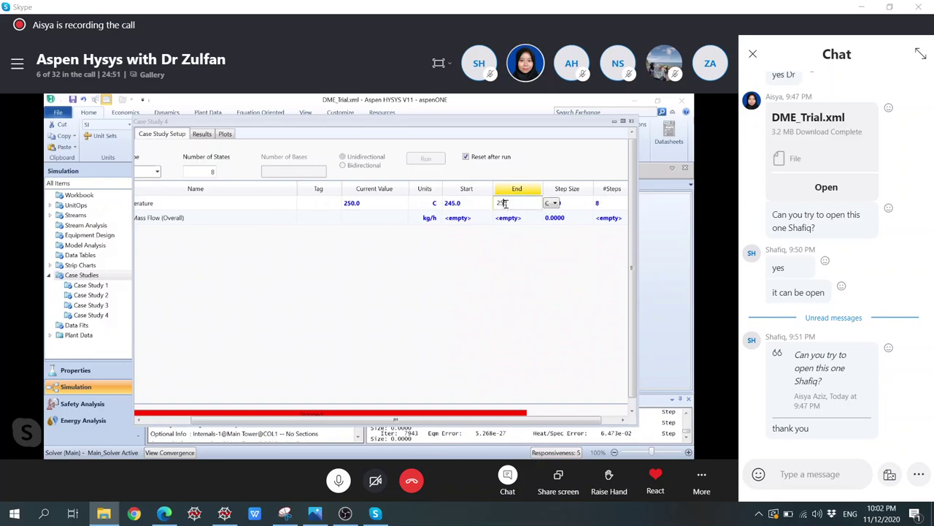
key("Return")
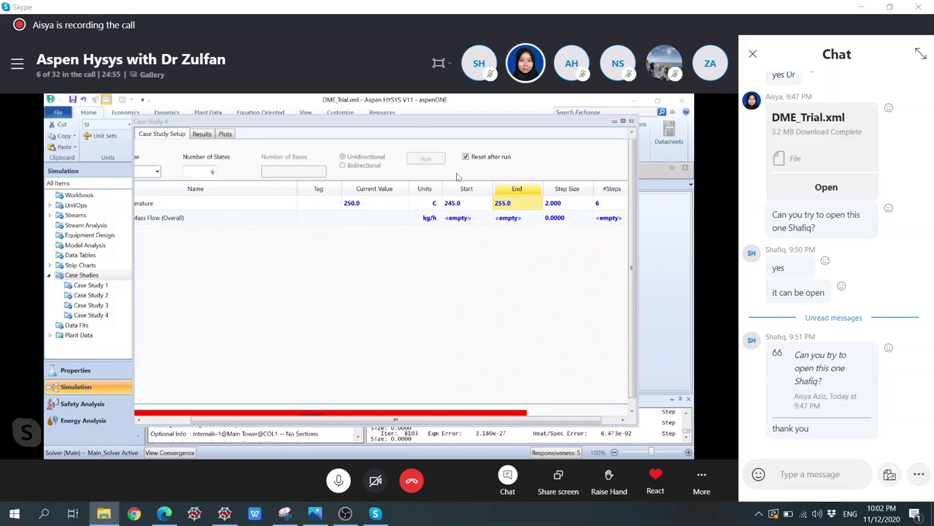
left_click_drag(484, 420, 476, 242)
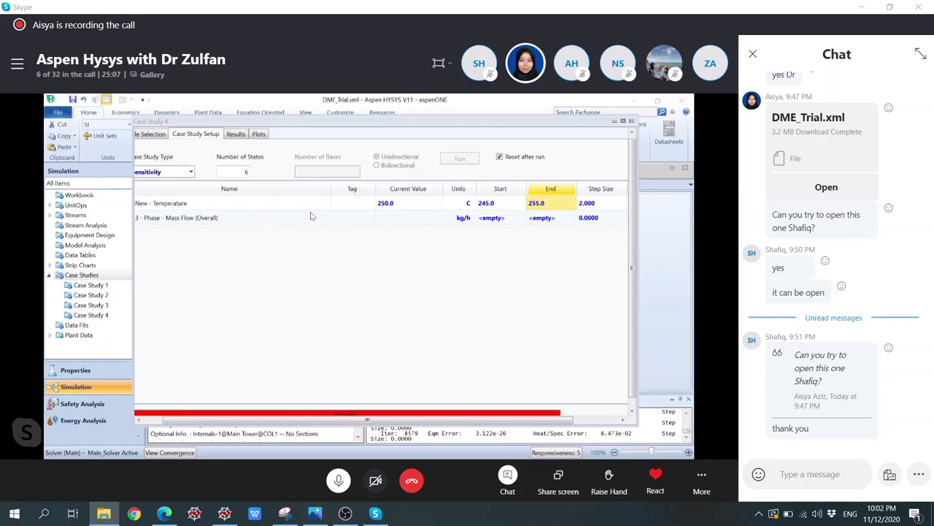
left_click(191, 172)
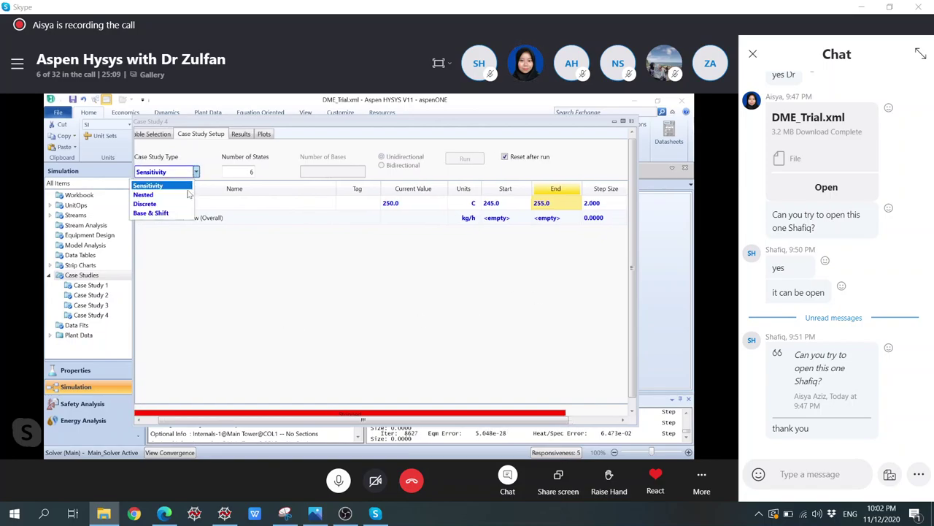
left_click(267, 257)
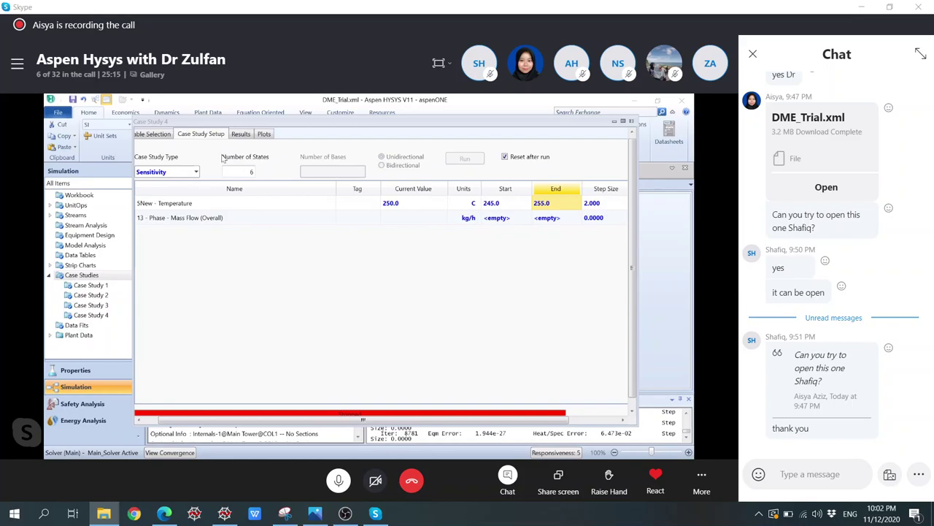
Step: Remove the stream 13 overall mass flow from the independent variables of Case Study 4
left_click(151, 137)
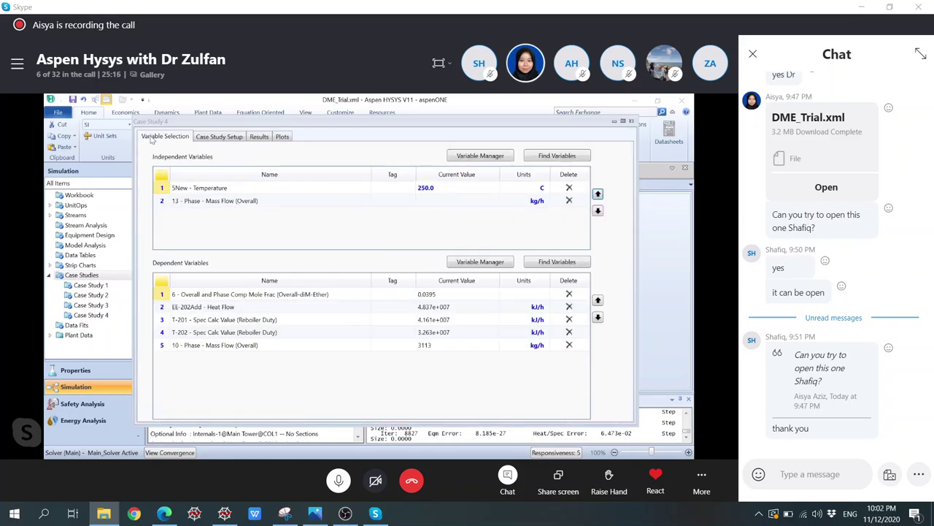
left_click(181, 205)
left_click(181, 205)
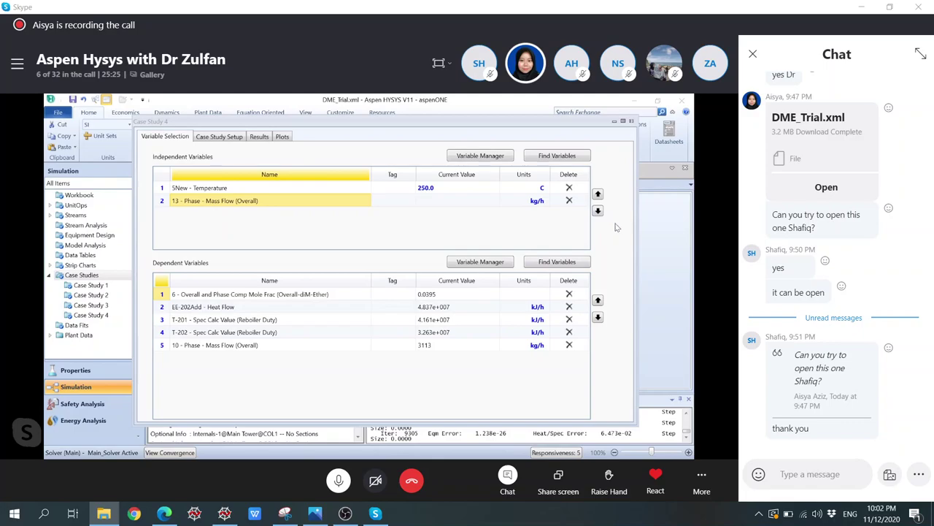
left_click(570, 198)
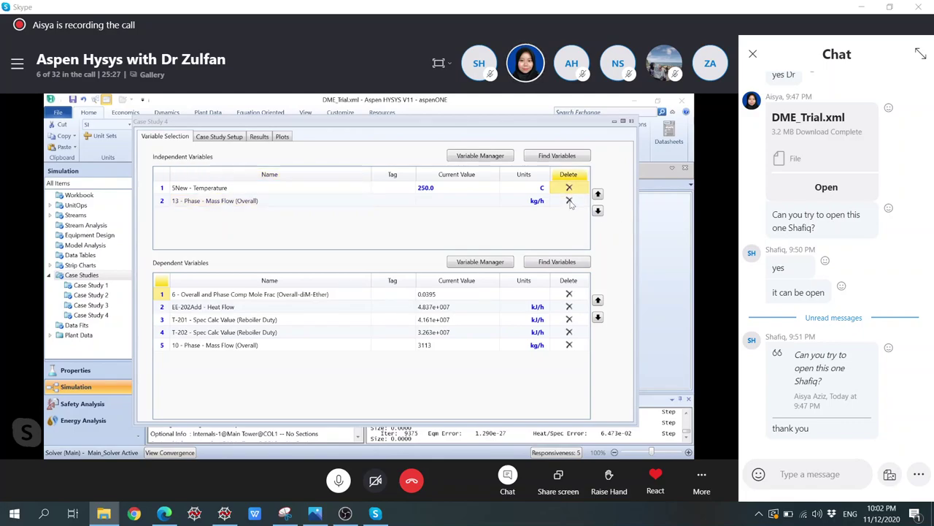
left_click(569, 201)
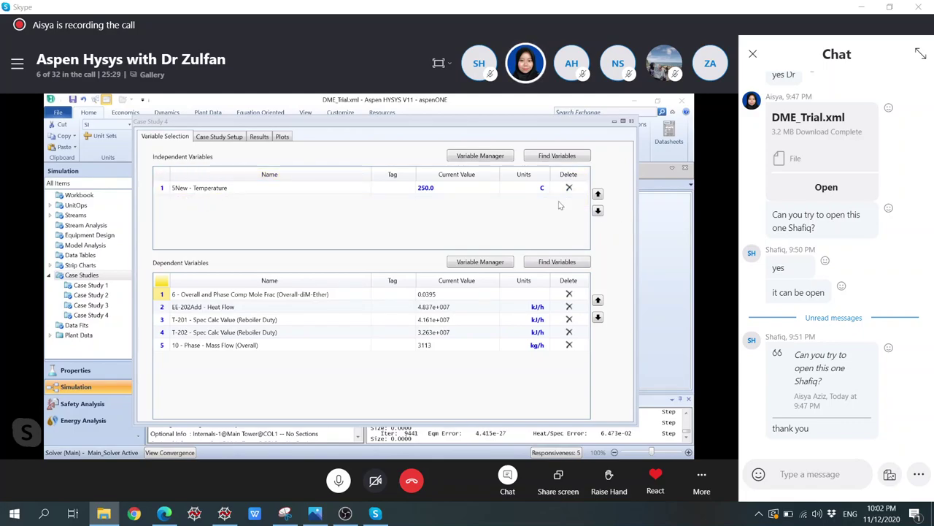
Step: Run the Case Study 4 sensitivity with the 5New temperature as the only independent variable
left_click(235, 138)
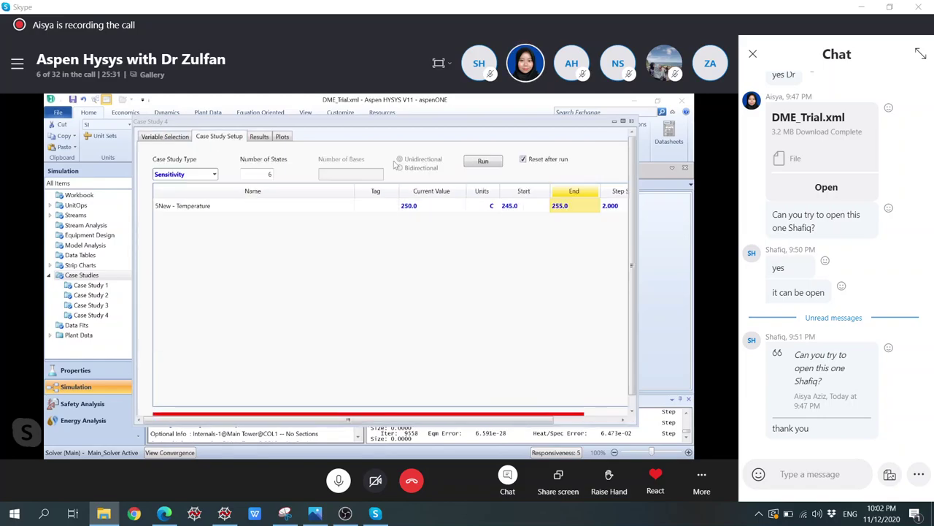
left_click(482, 162)
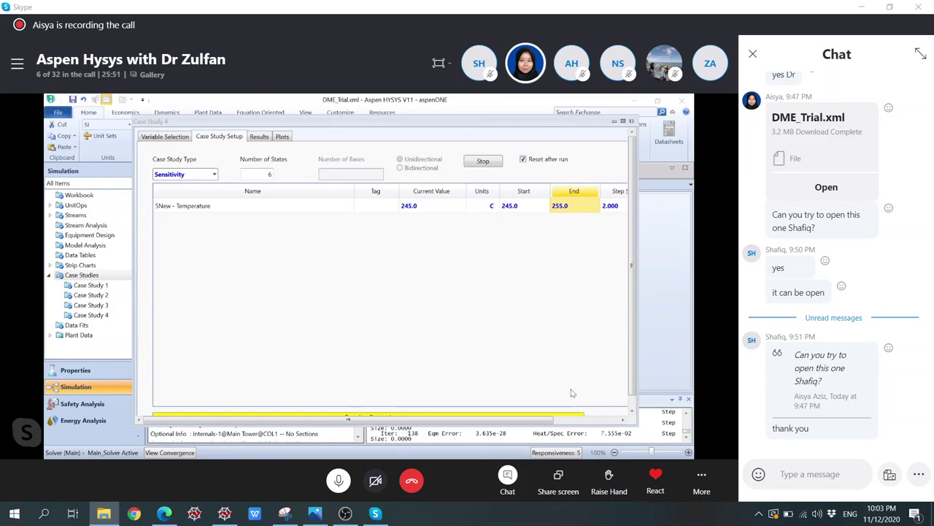
scroll(562, 388, "down", 1)
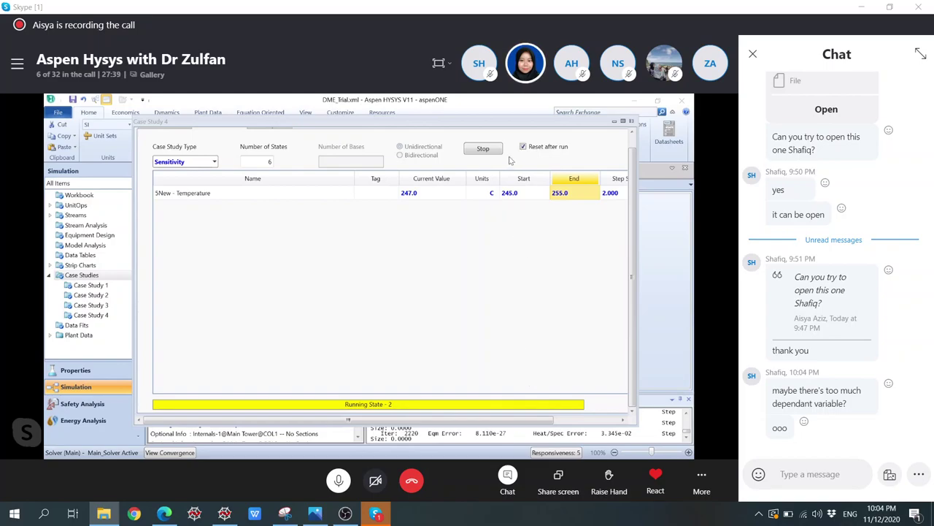
mouse_move(515, 128)
left_mouse_down()
mouse_move(506, 98)
mouse_move(508, 128)
left_mouse_up()
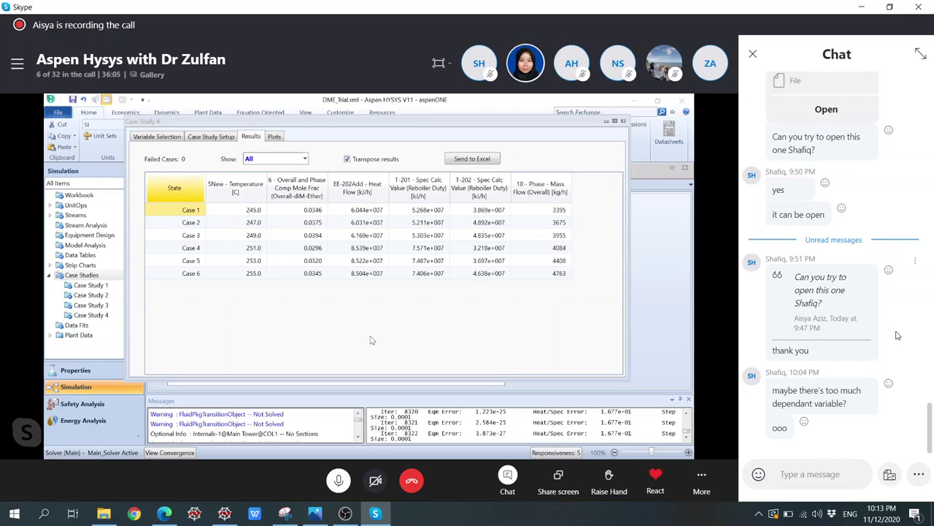
Step: Export the case study results to the Desktop as a CSV file named Case 4_Varying RIT
left_click(480, 160)
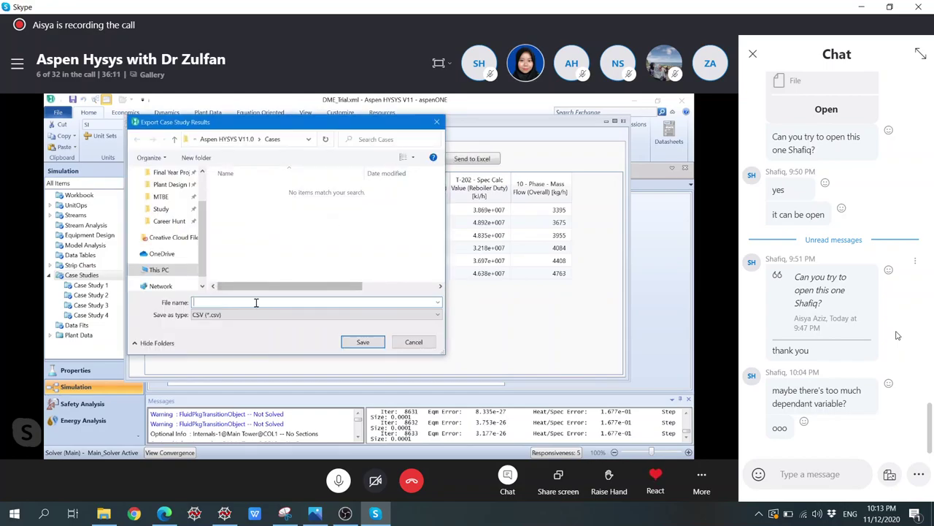
type("Case 4")
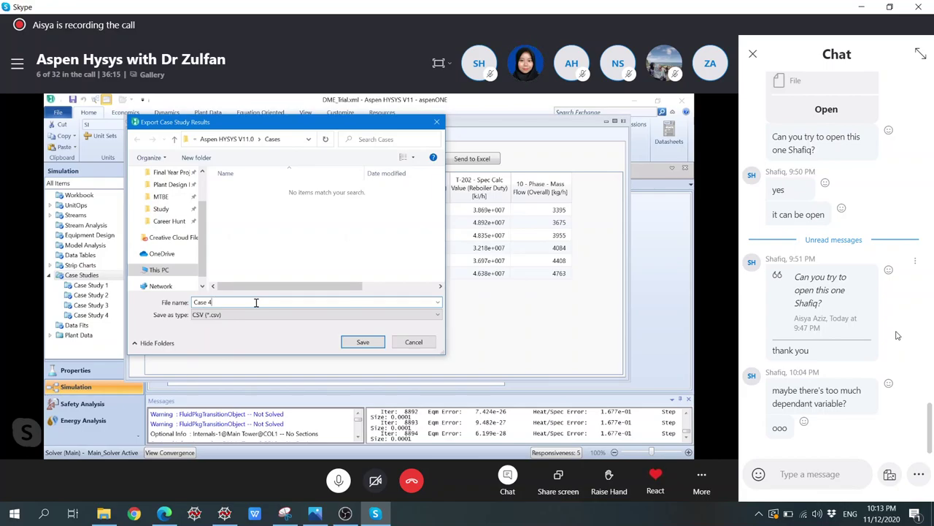
type("_Vary")
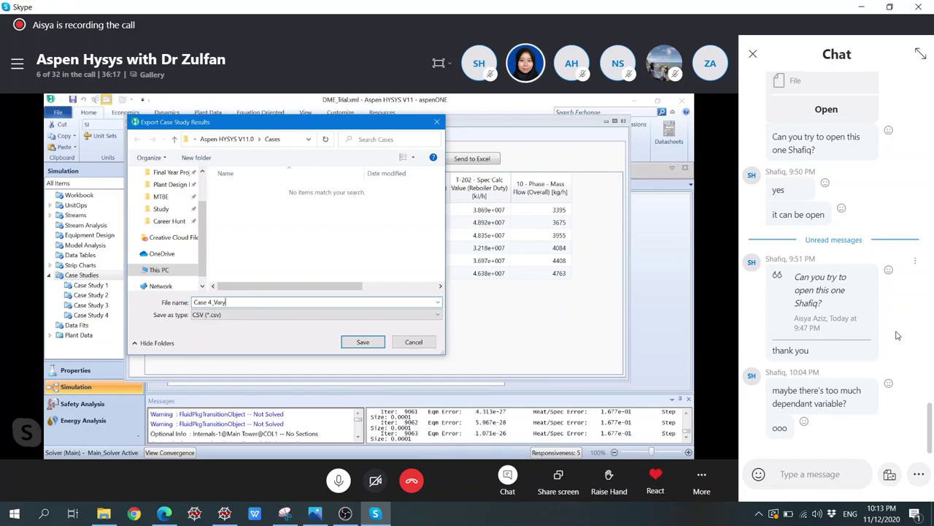
type("ing RIT")
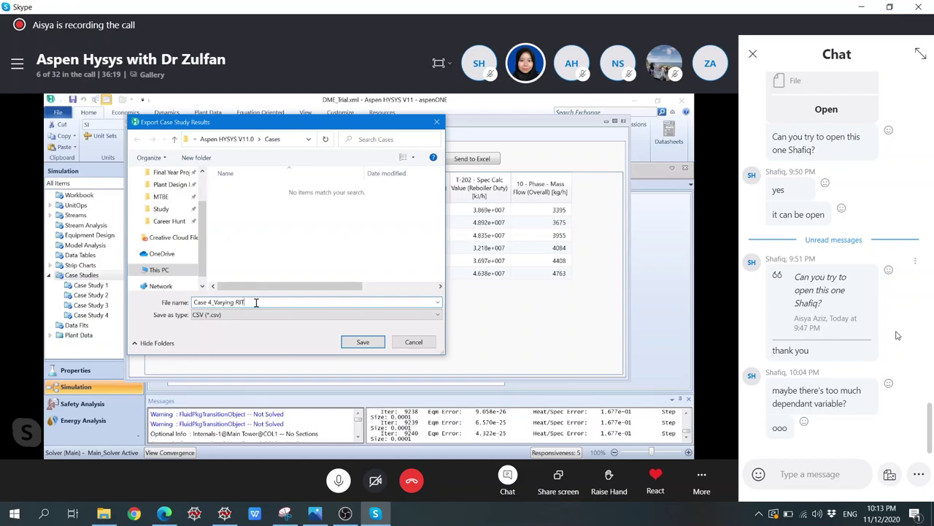
left_click(355, 341)
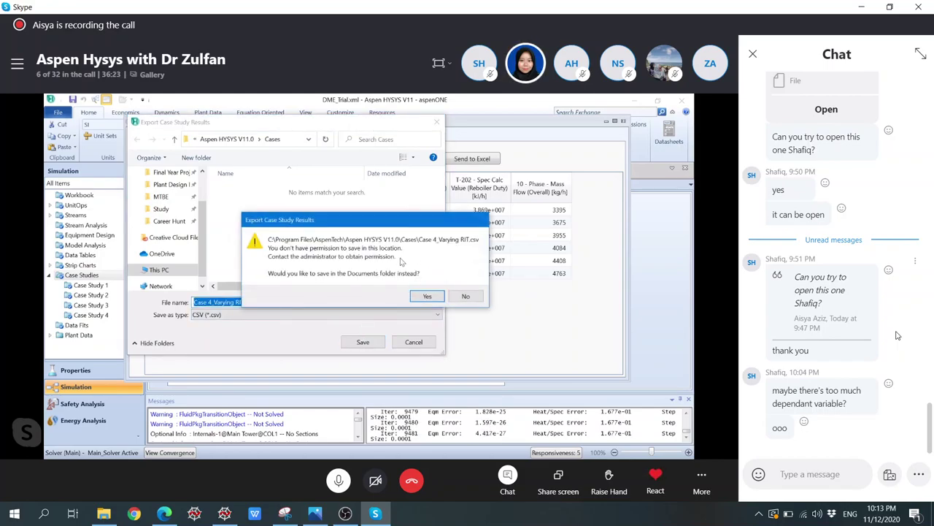
left_click(465, 297)
scroll(203, 220, "up", 3)
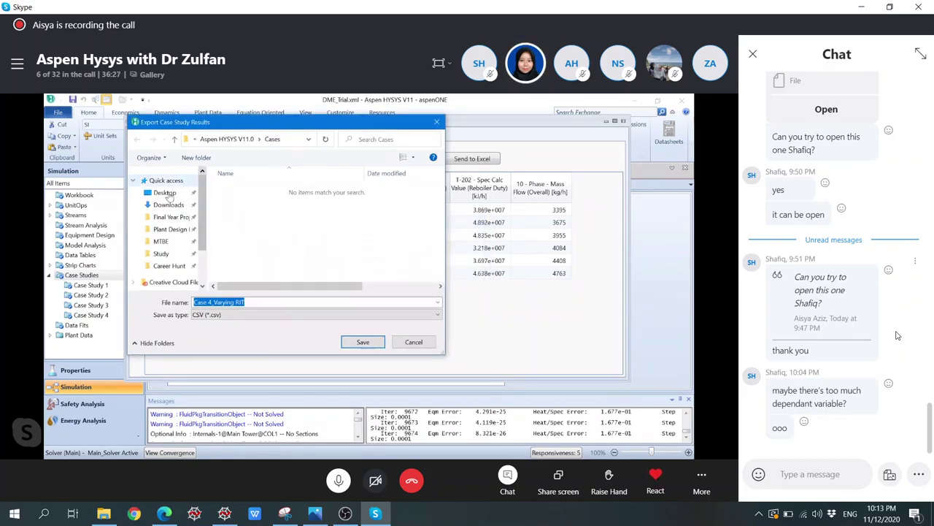
left_click(165, 192)
left_click(377, 342)
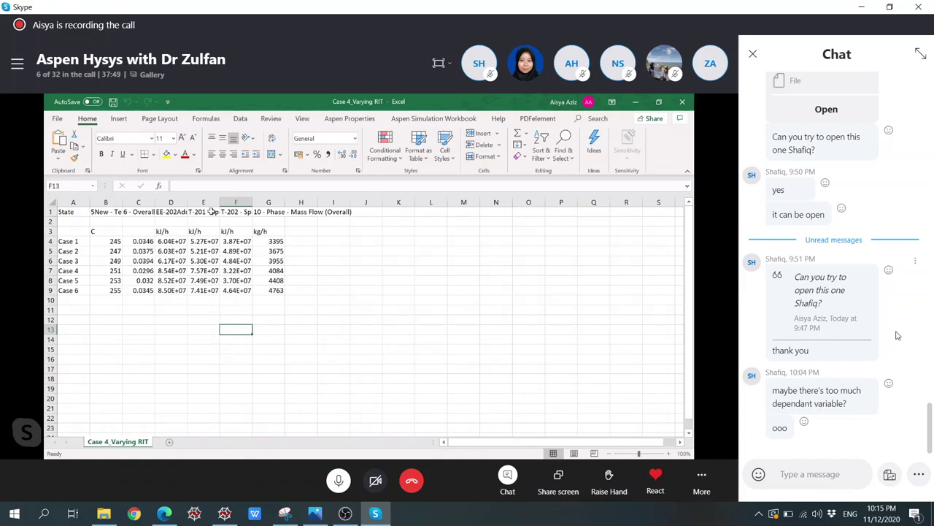
Step: In the exported Case 4_Varying RIT file in Excel, enter the heading Total Energy Duty in cell H3
left_click(299, 231)
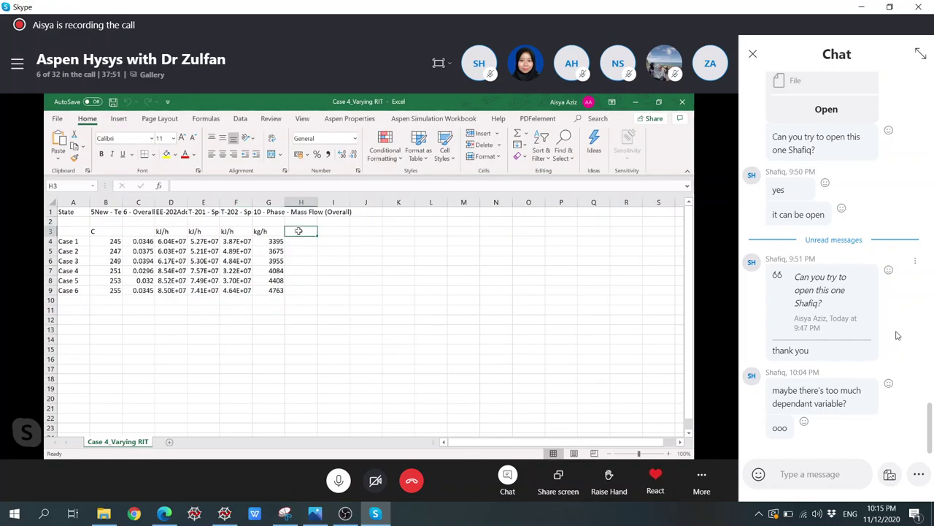
type("Total")
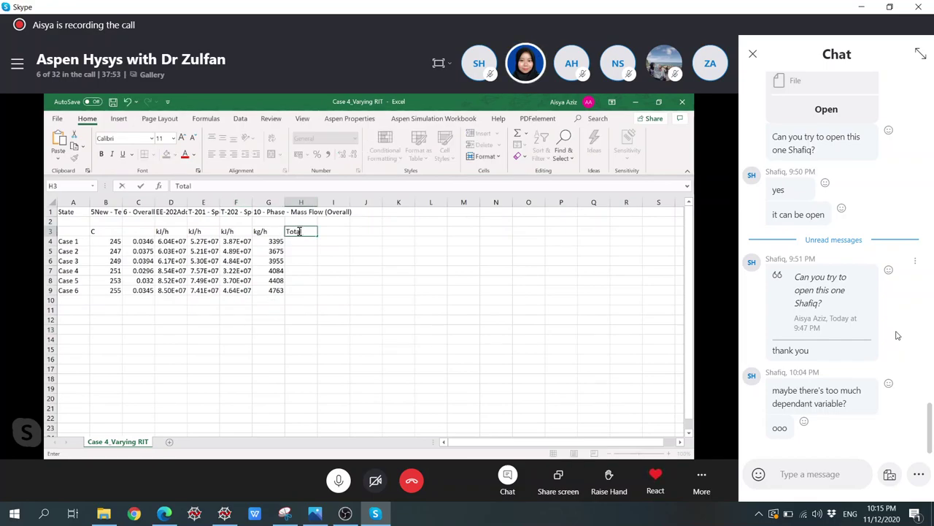
type(" Energy")
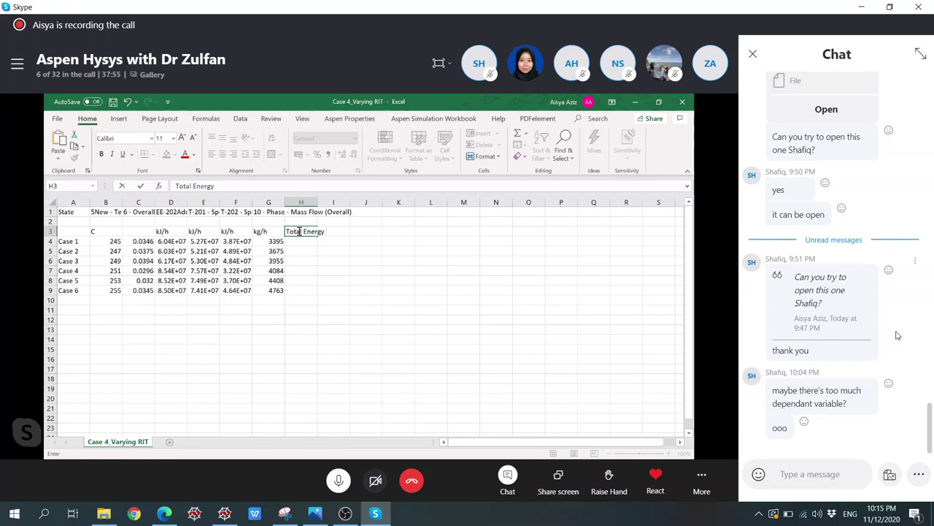
type(" Duty")
key("Return")
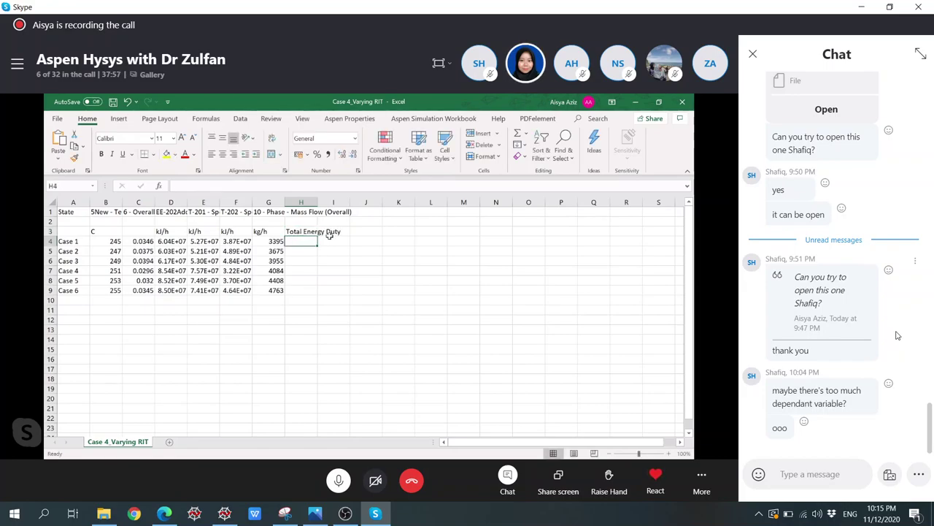
Step: Calculate the total energy duty in H4 with =SUM(D4:F4) and fill the formula down to H9
type("=sum(")
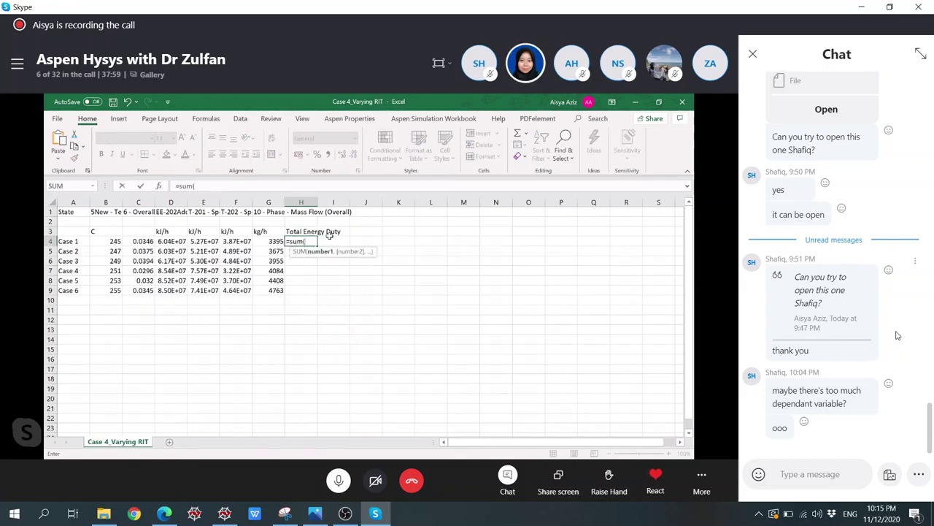
left_click_drag(174, 241, 227, 241)
key("Return")
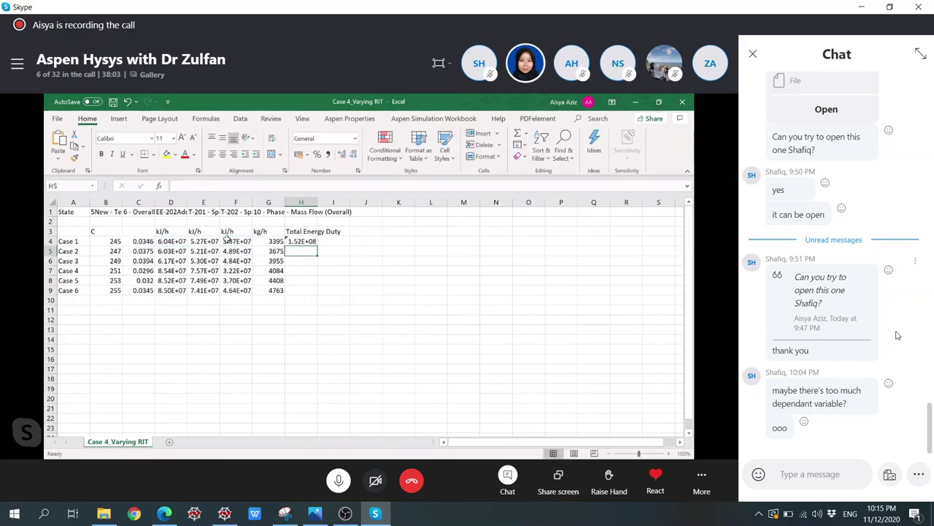
left_click(301, 241)
left_click_drag(317, 245, 317, 295)
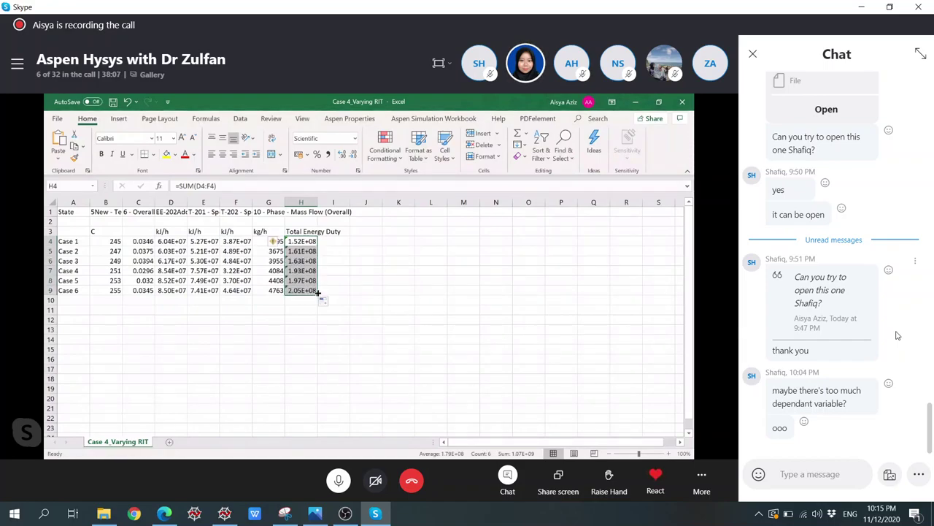
Step: Enter the heading Specific Energy Cons in cell I3
left_click(340, 243)
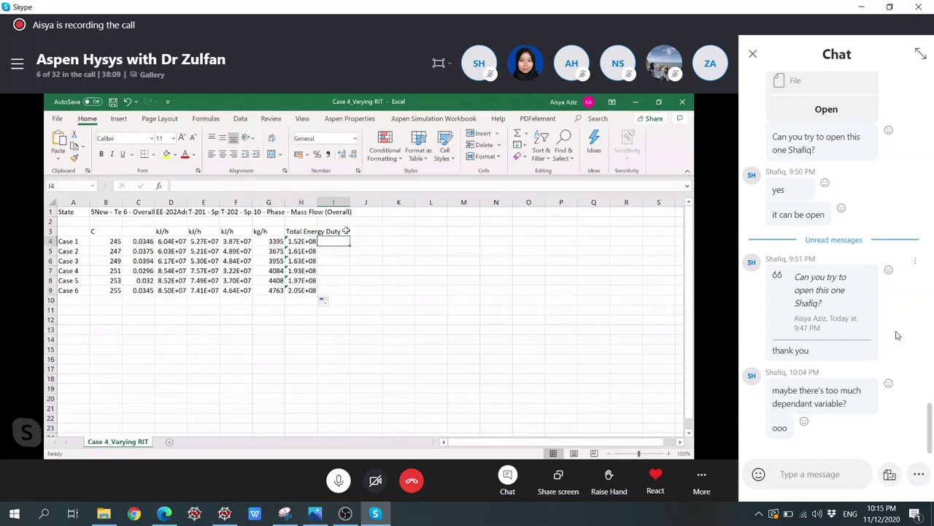
left_click(341, 232)
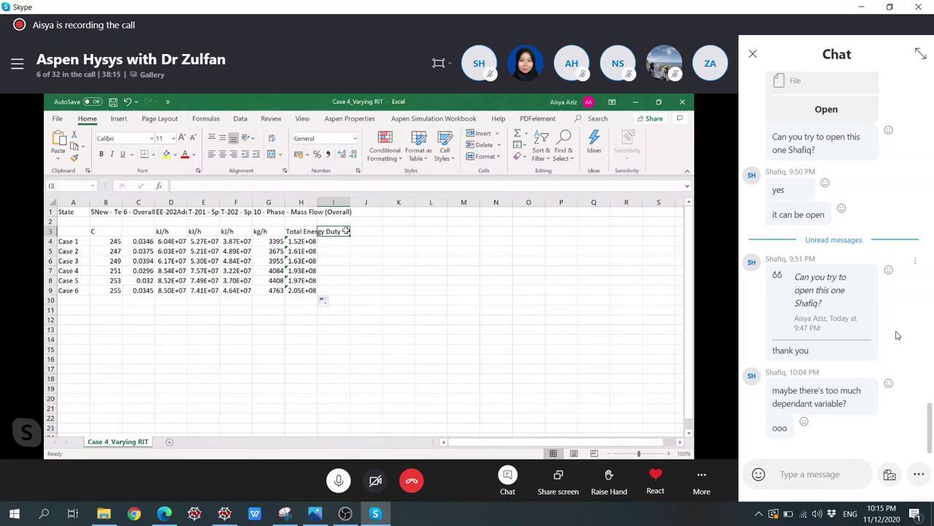
type("Specif")
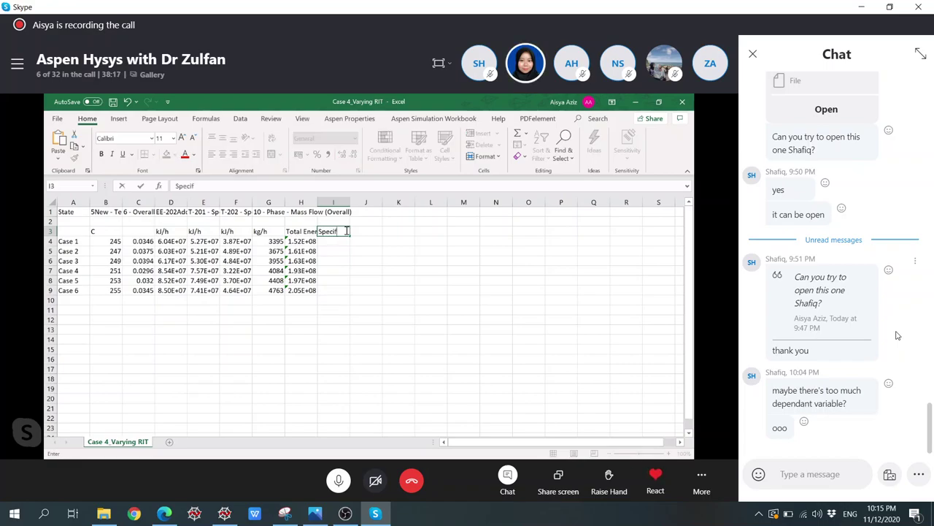
type("ic Energy Cons")
key("Return")
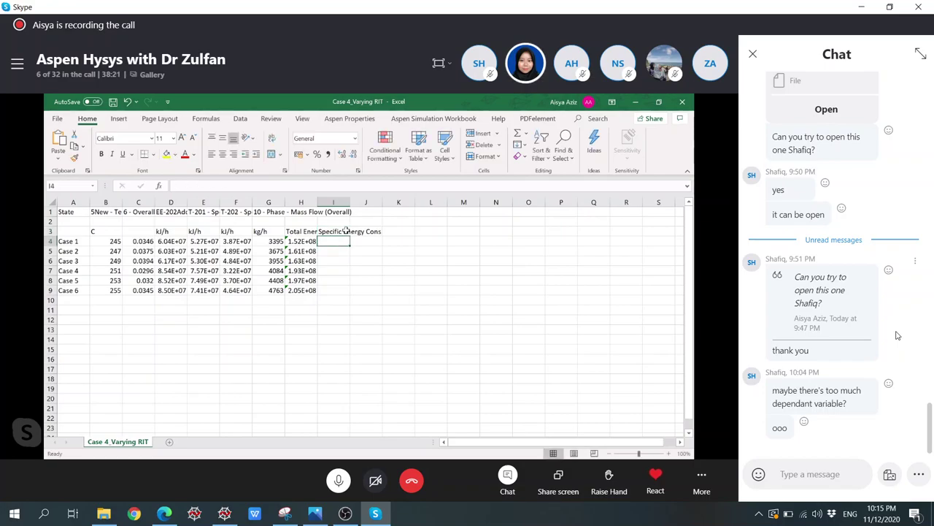
Step: Calculate the specific energy consumption in I4 as =H4/G4 and fill the formula down to I9
type("=")
left_click(305, 241)
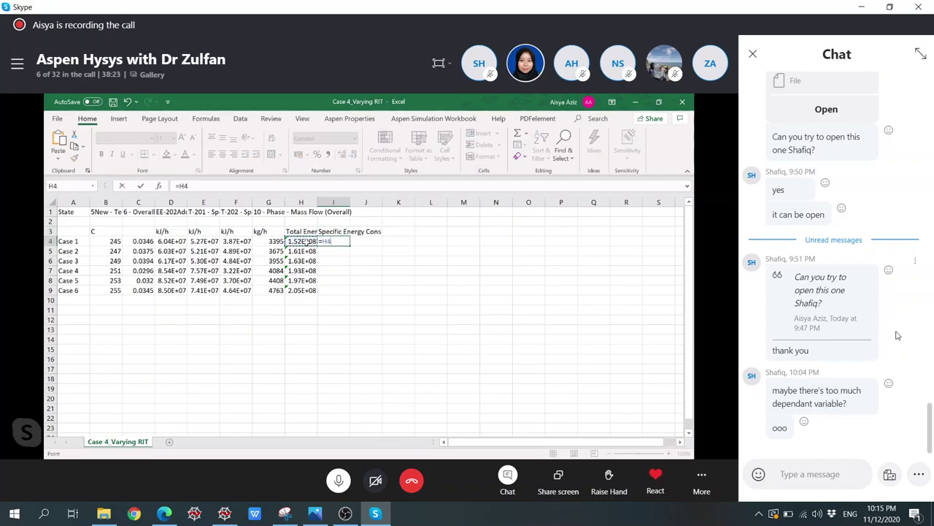
type("/")
left_click(275, 242)
key("Return")
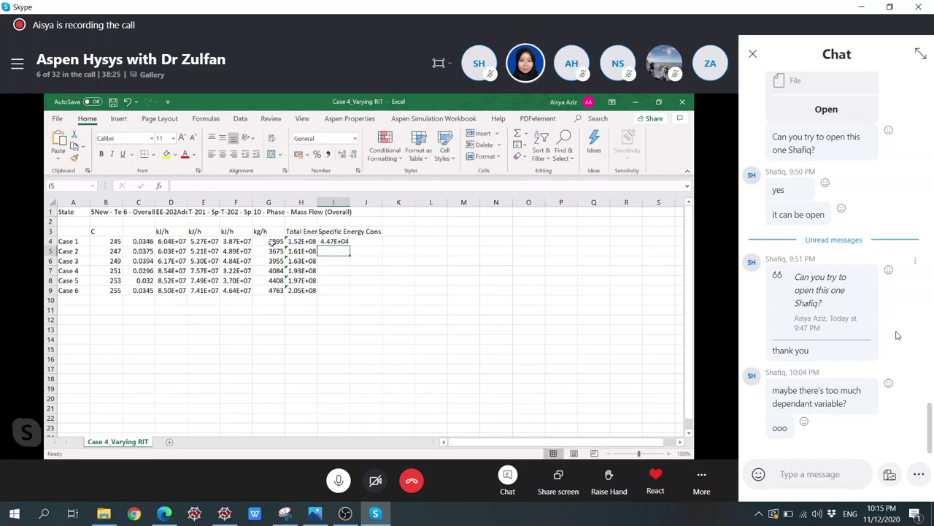
left_click(334, 241)
left_click_drag(350, 248, 349, 293)
left_click(371, 292)
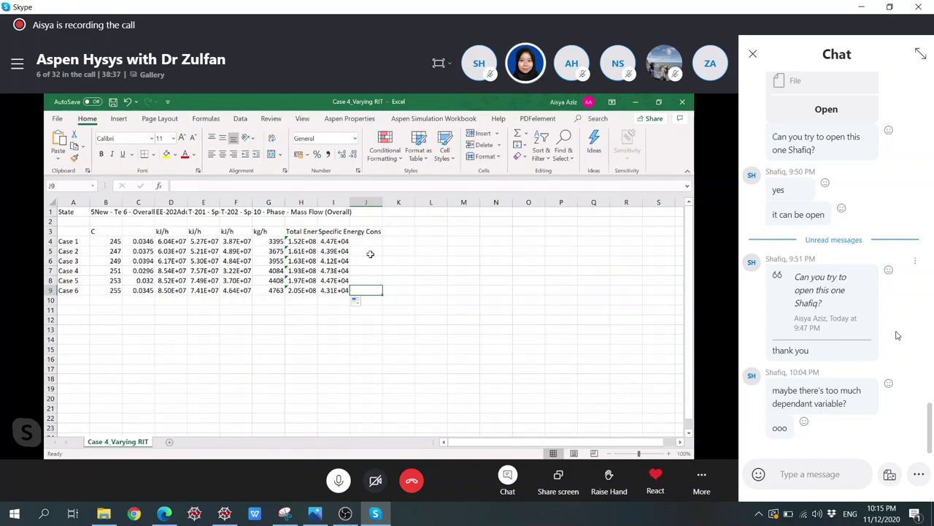
Step: Enter the unit labels IJ/kg in cell I2 and MJ/kg in cell J2
left_click(348, 232)
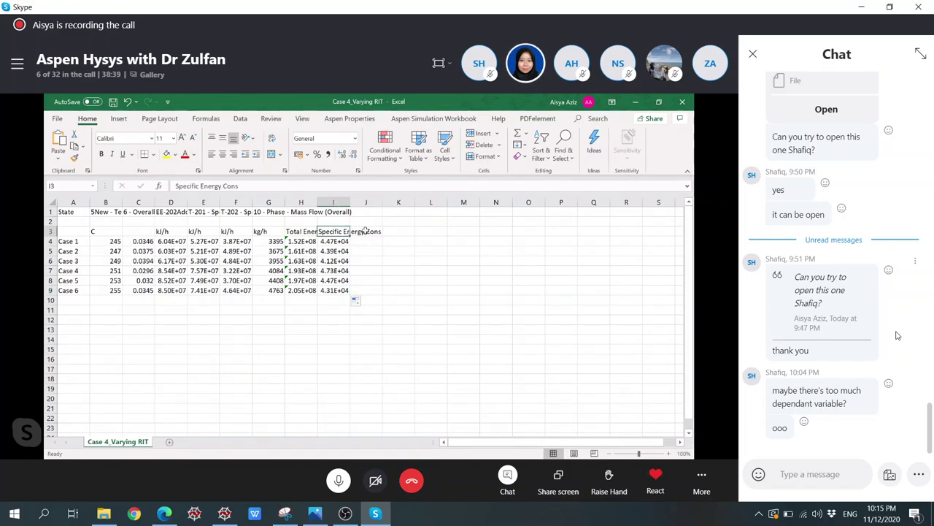
left_click(365, 239)
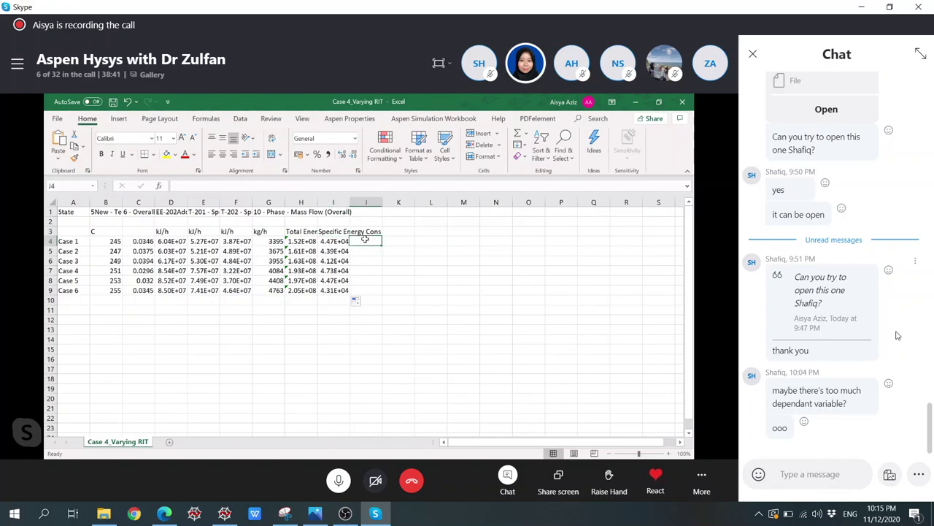
left_click(367, 221)
left_click(324, 222)
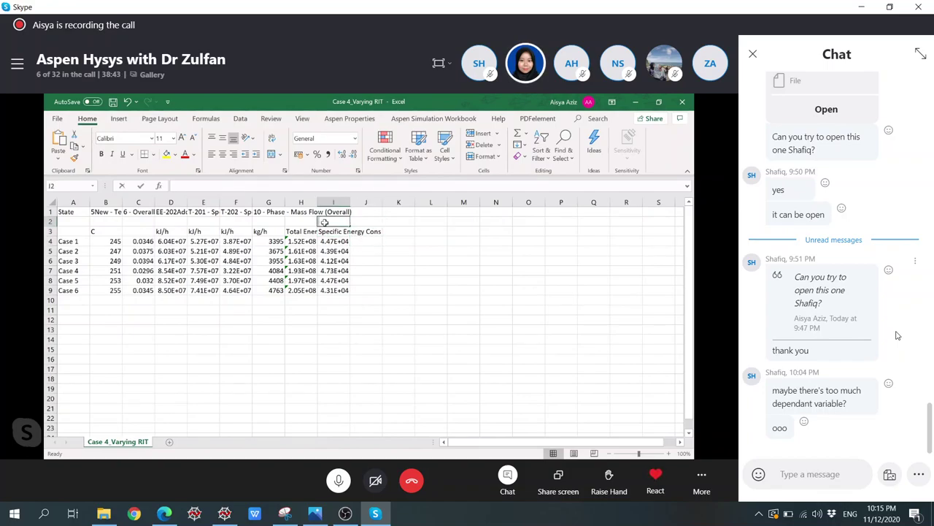
type("IJ/kg")
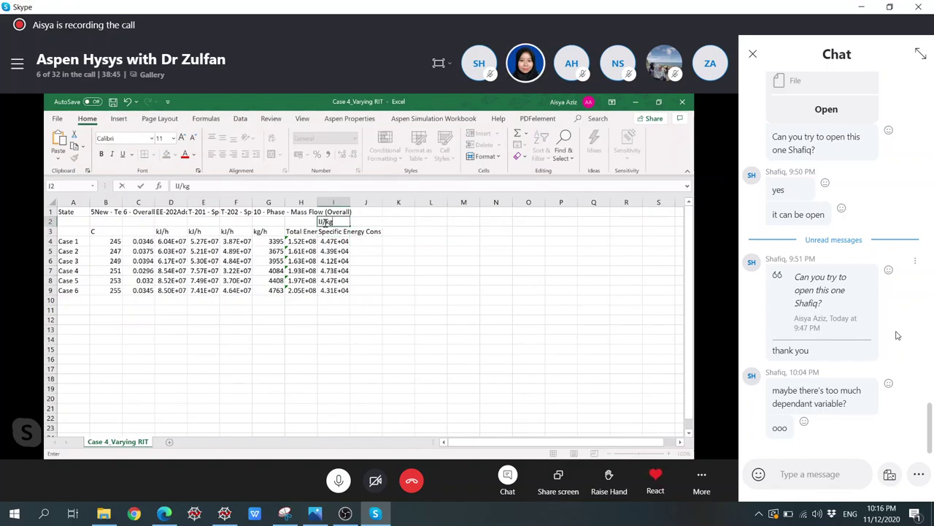
key("Tab")
type("M")
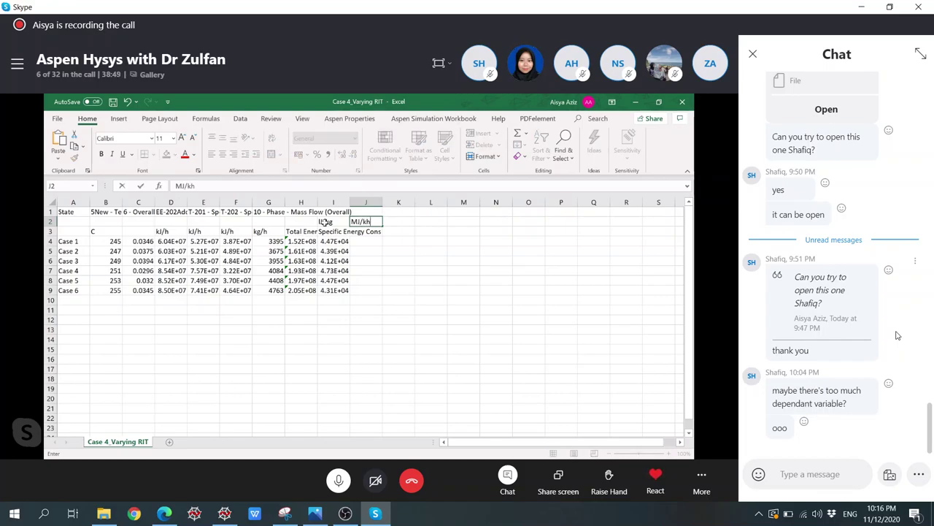
key("Return")
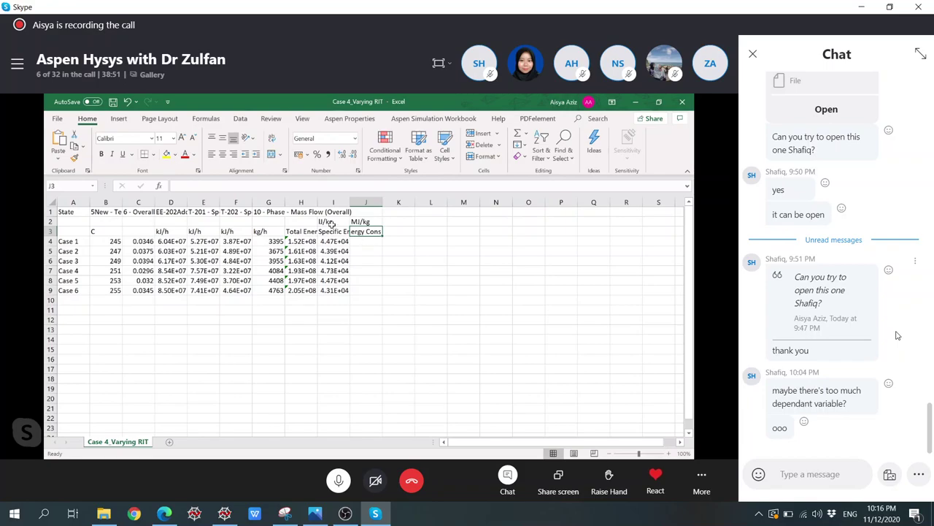
Step: Correct the unit label in cell I2 to kJ/kg
left_click(332, 221)
type("k")
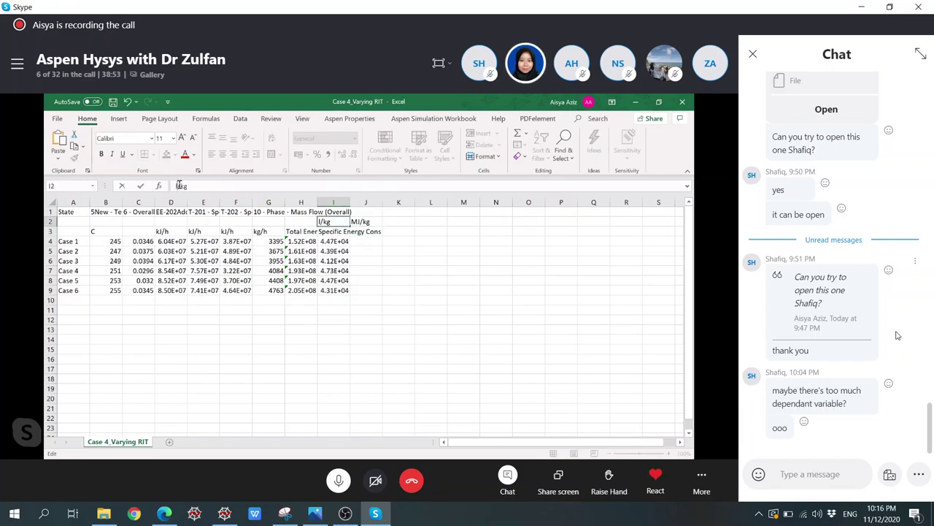
key("Return")
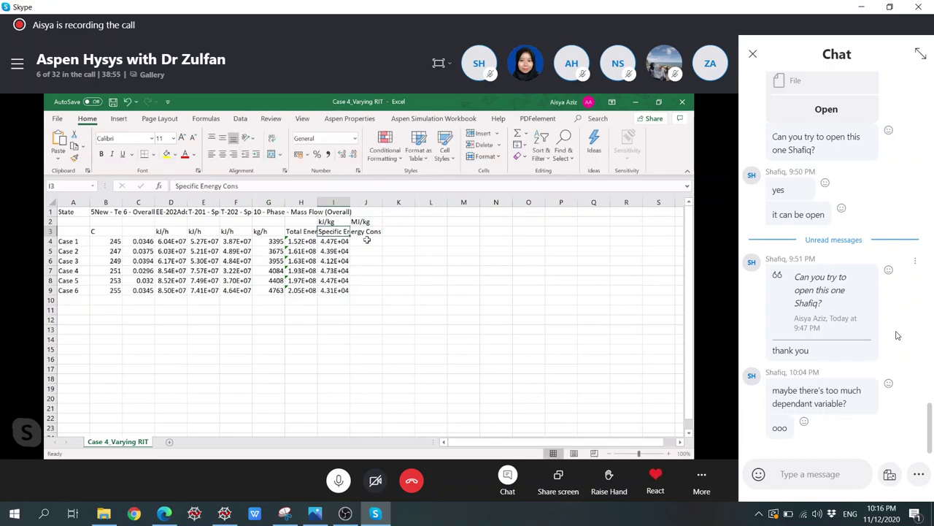
Step: Enter the MJ/kg conversion formula =I4*10^3 in cell J4
left_click(369, 241)
type("=")
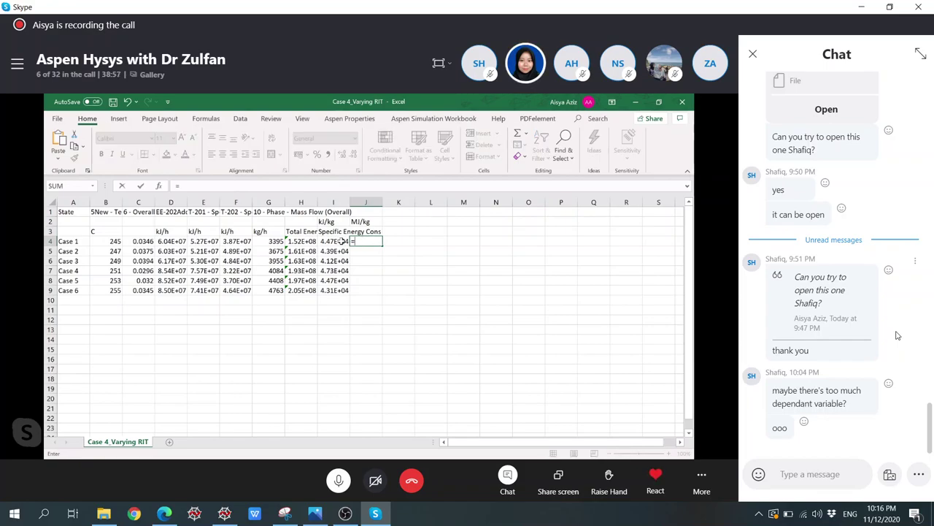
left_click(336, 241)
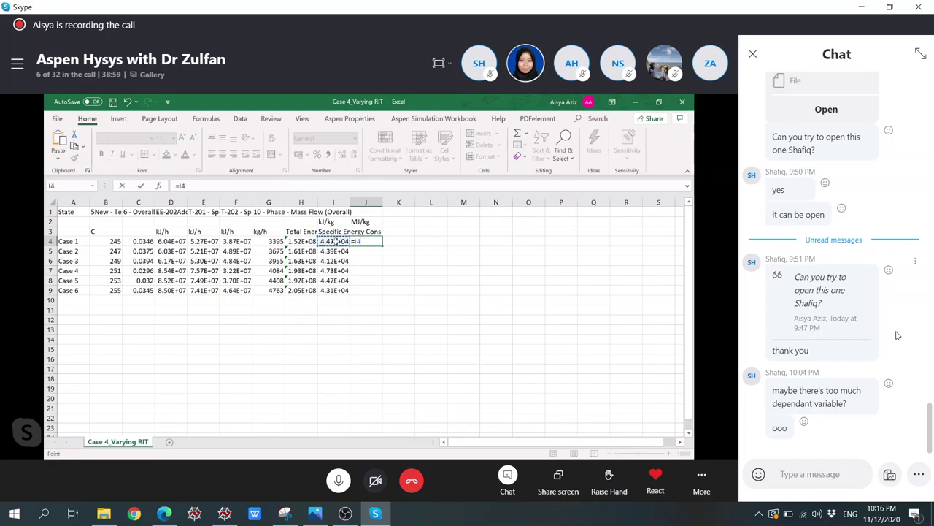
type("*")
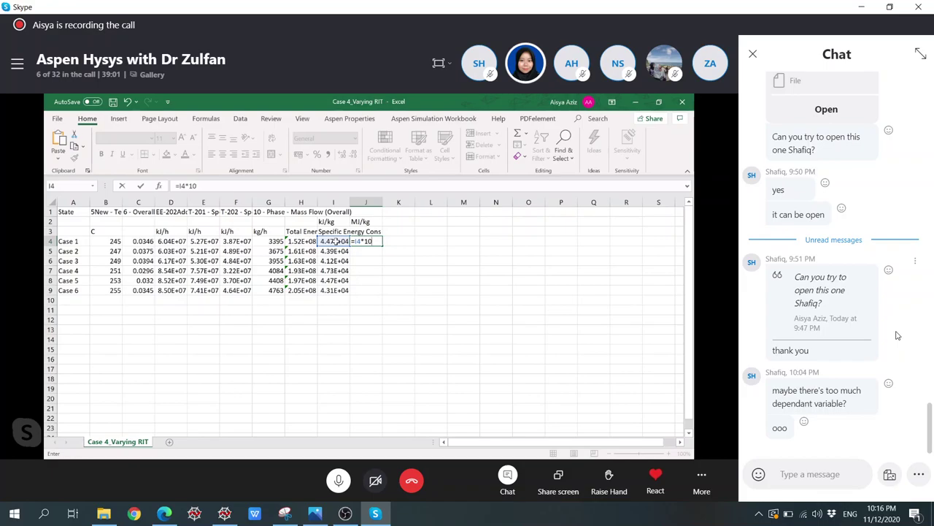
type("10^3")
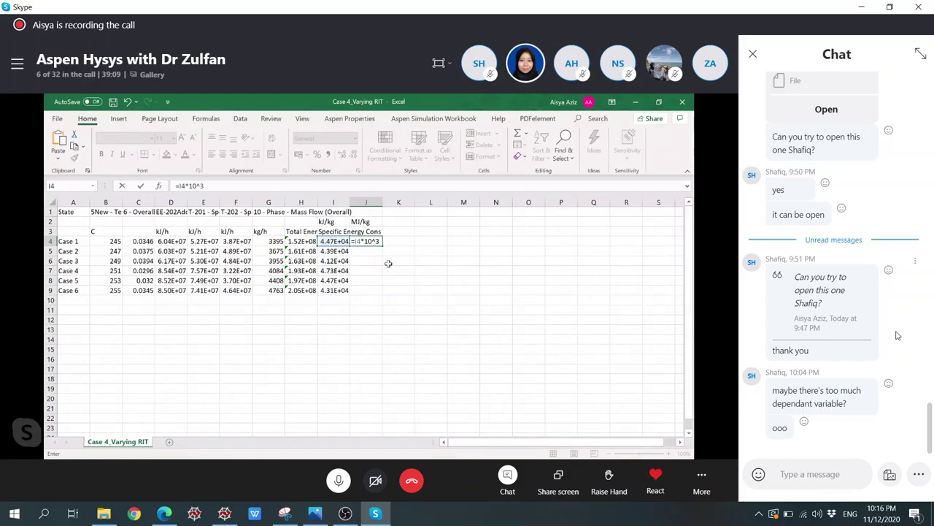
key("ctrl+Return")
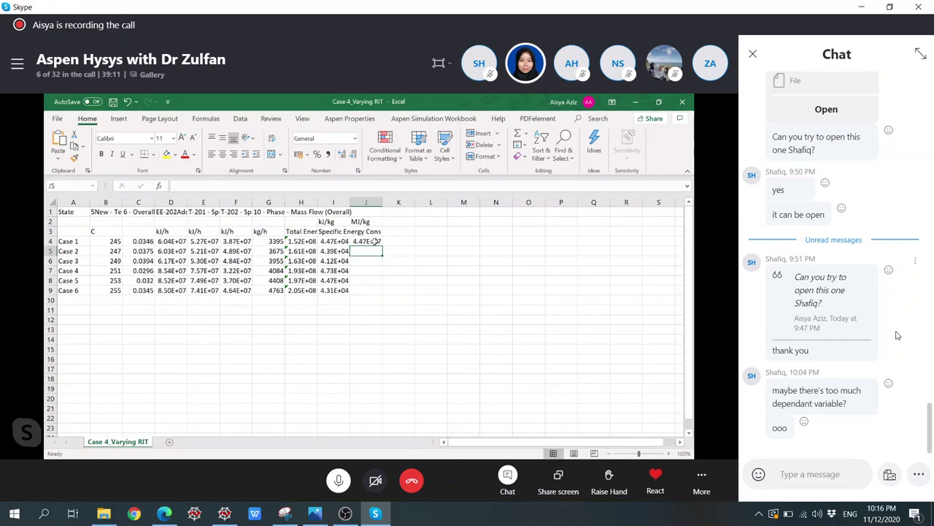
Step: Correct the formula in J4 to =I4/10^3 and fill it down to J9
left_click(188, 185)
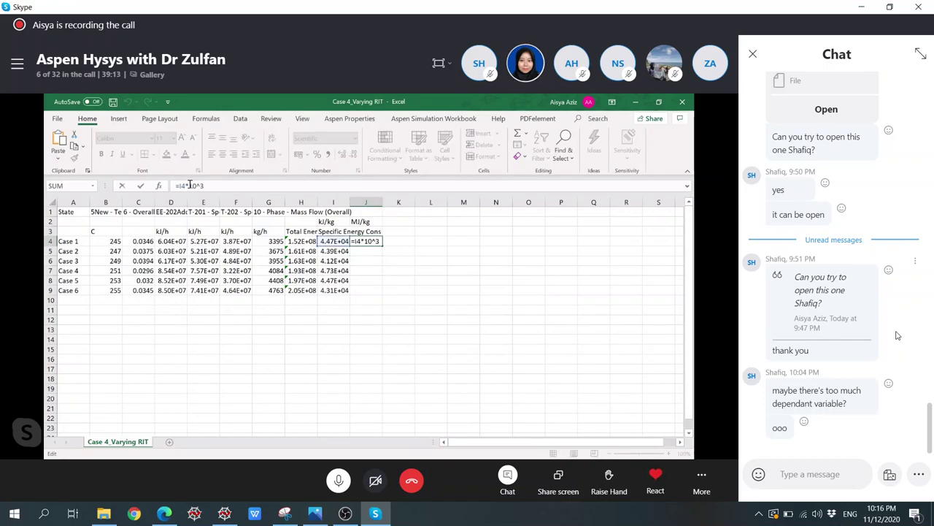
type("-")
key("Return")
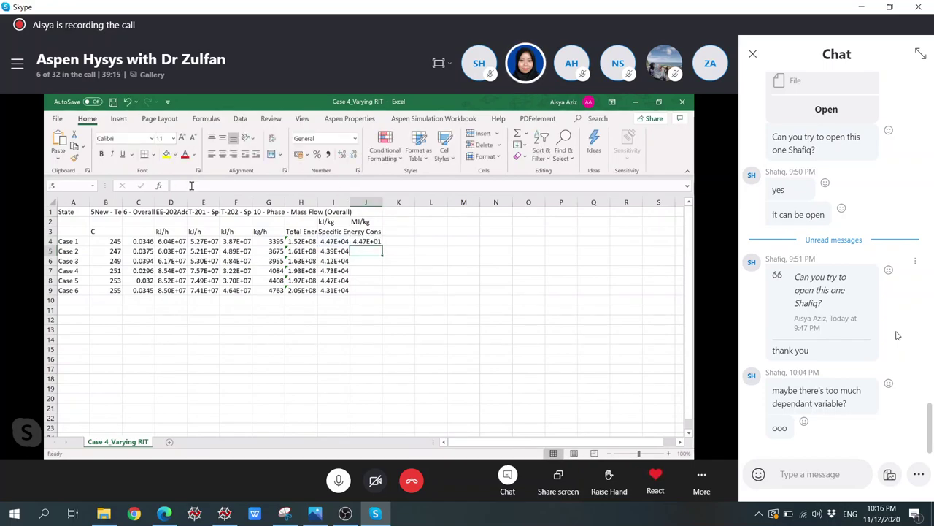
left_click(369, 242)
left_click_drag(381, 246, 385, 295)
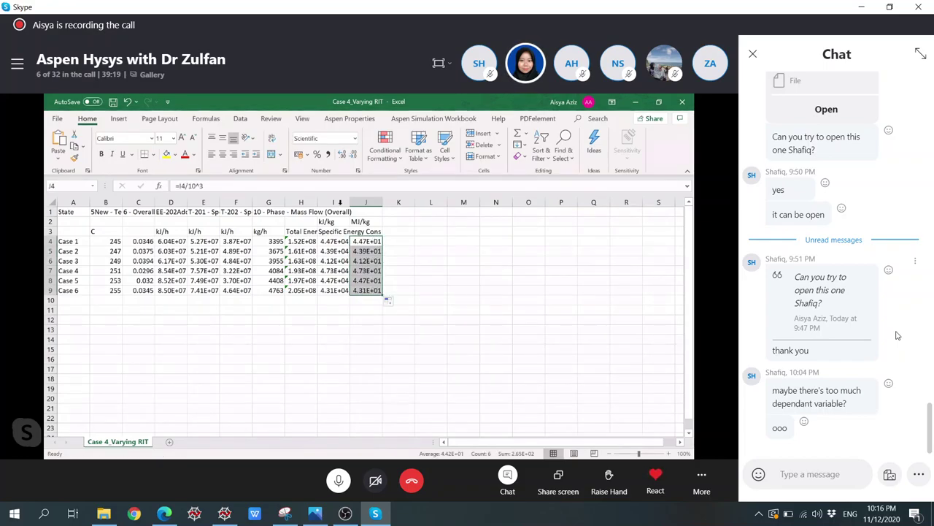
Step: Apply the General number format to the MJ/kg values in J4:J9
left_click(355, 138)
left_click(335, 154)
left_click(407, 253)
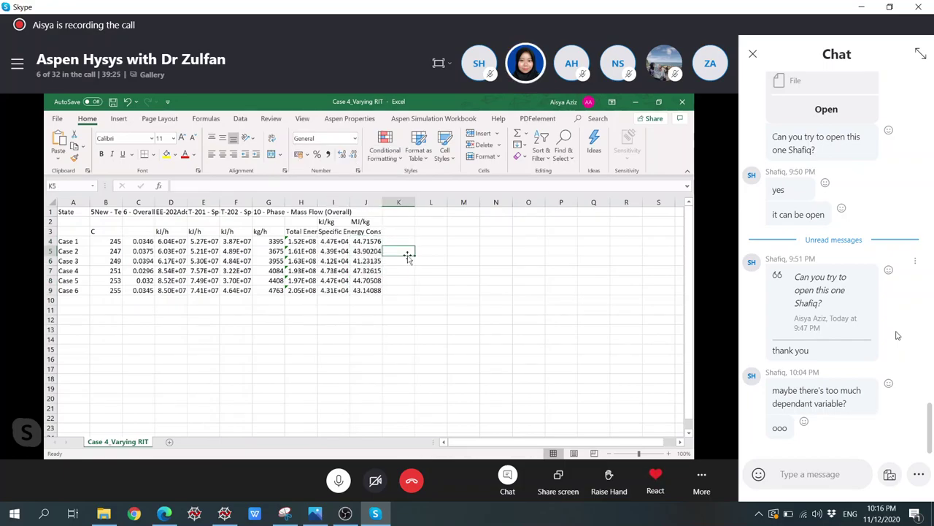
Step: Reduce the decimals of the MJ/kg values in J4:J9 so they display as whole numbers
left_click_drag(368, 241, 373, 290)
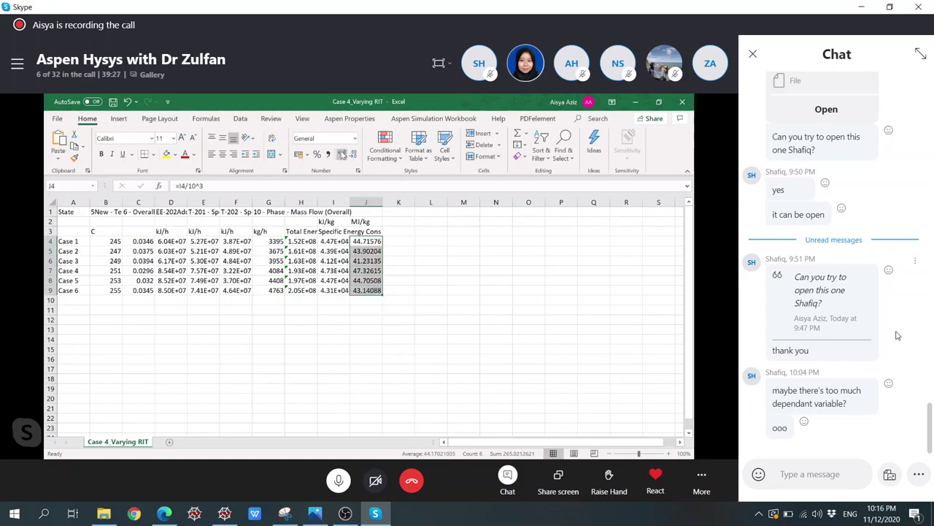
left_click(342, 154)
left_click(353, 155)
left_click(353, 155)
left_click(352, 155)
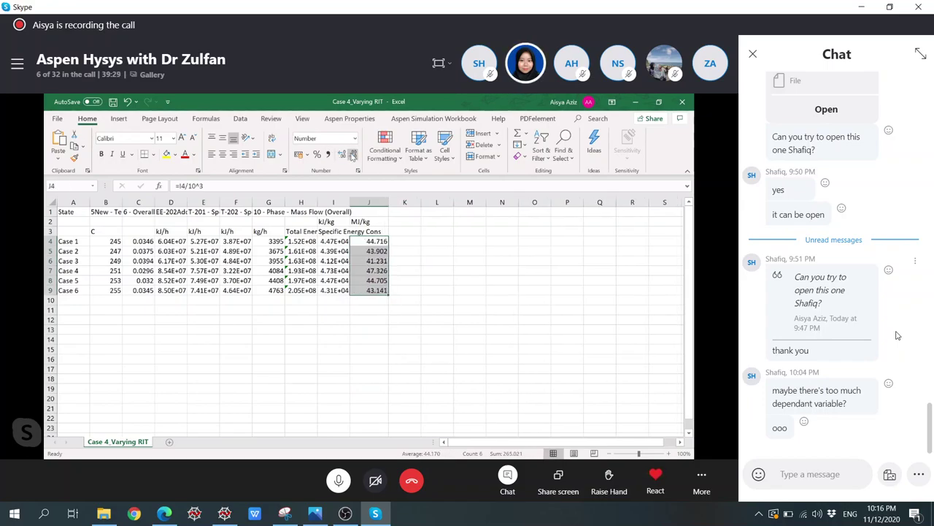
left_click(352, 154)
left_click(353, 154)
left_click(352, 155)
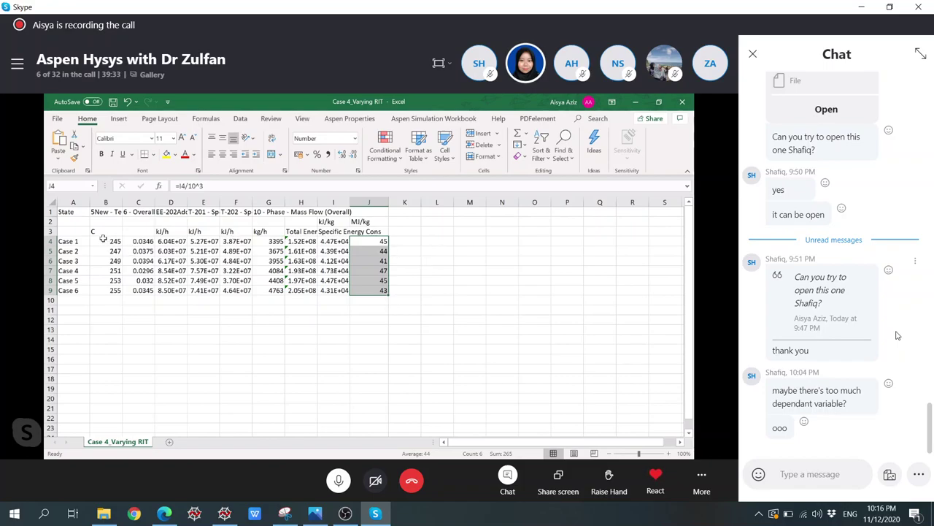
Step: Try a smooth scatter chart with markers from B3:B9 and J3:J9, placed beside the table, and delete it
left_click_drag(104, 232, 113, 289)
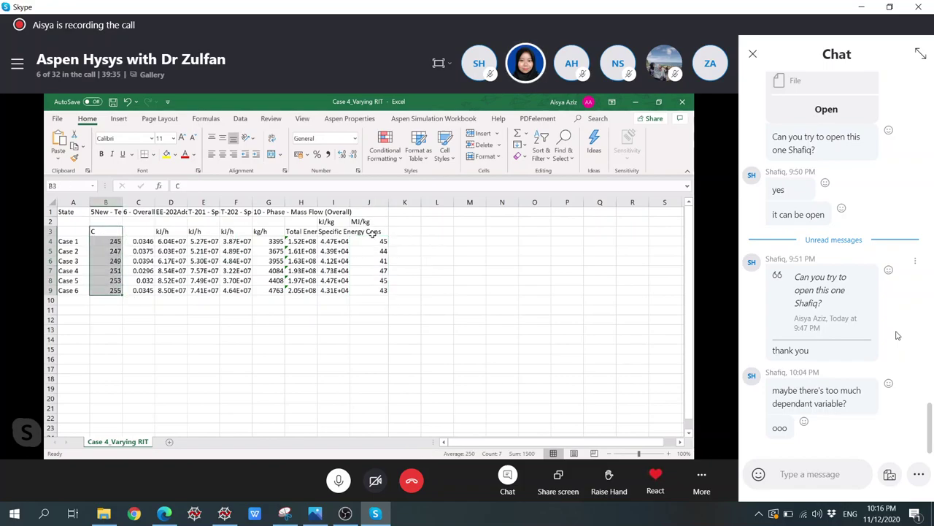
left_click_drag(369, 231, 376, 289)
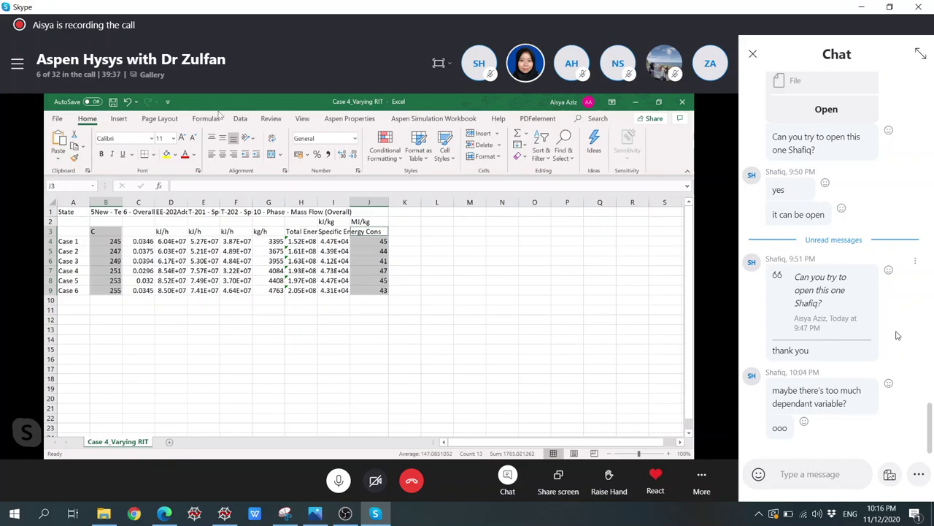
left_click(119, 118)
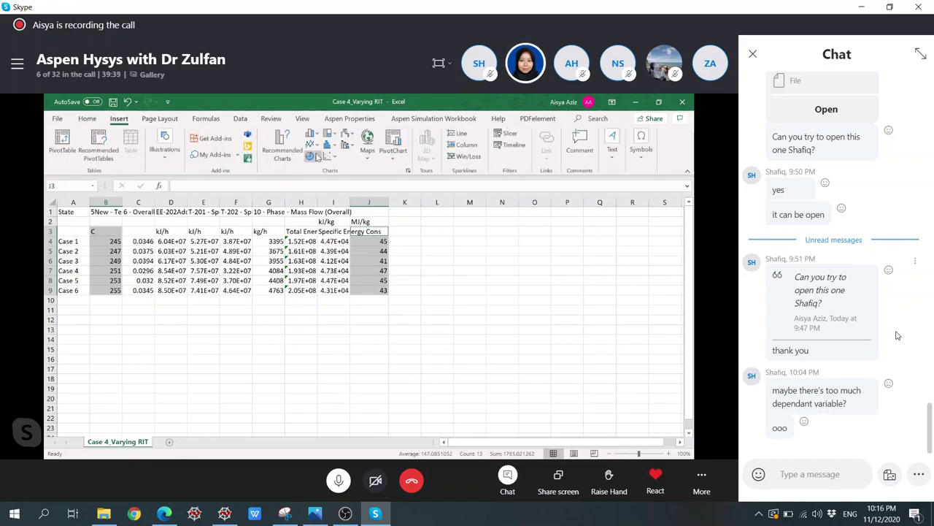
left_click(330, 156)
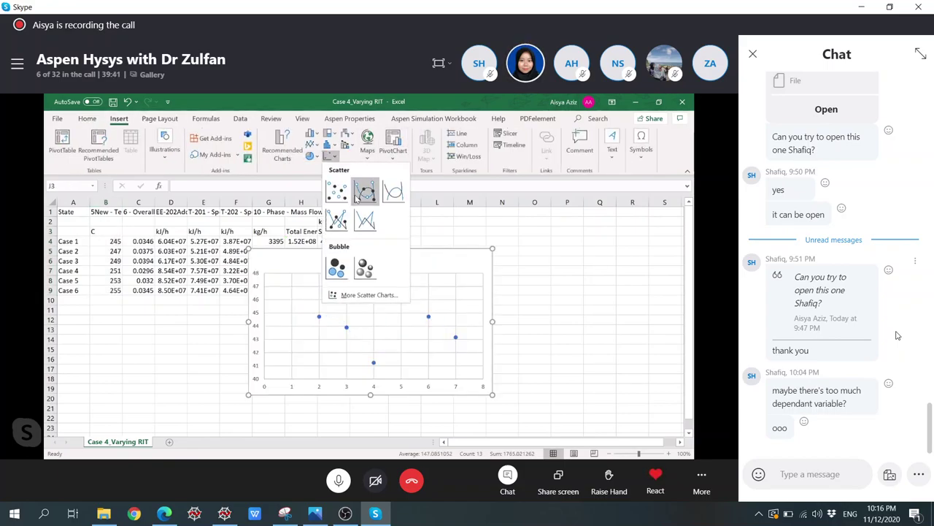
left_click(366, 192)
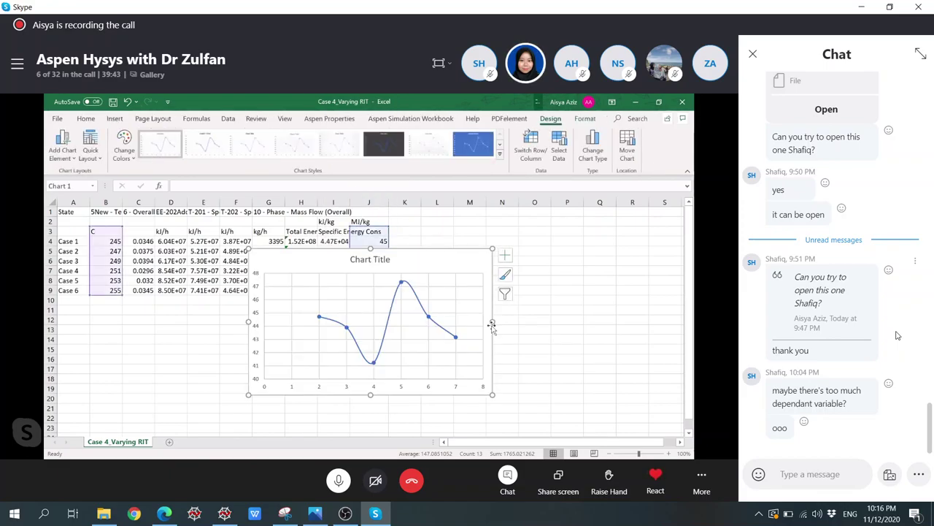
left_click_drag(493, 321, 520, 321)
left_click_drag(484, 265, 348, 311)
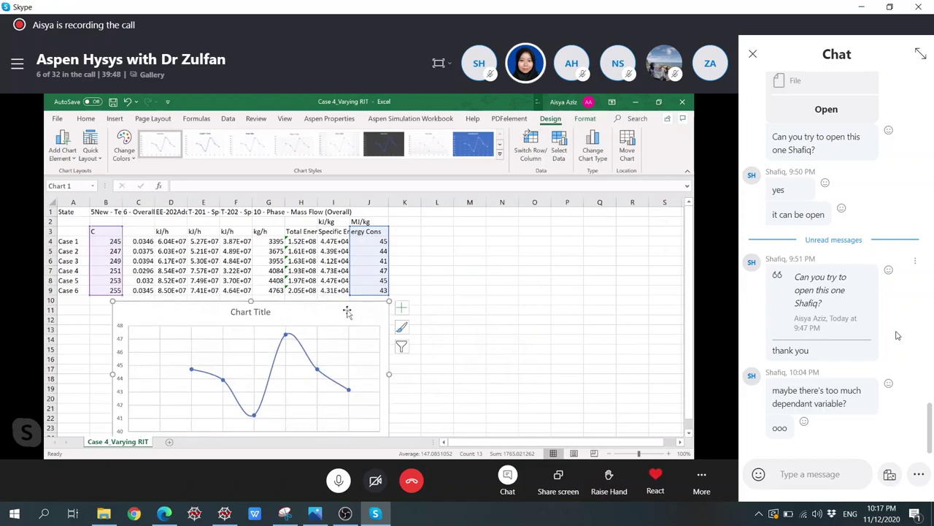
left_click(441, 330)
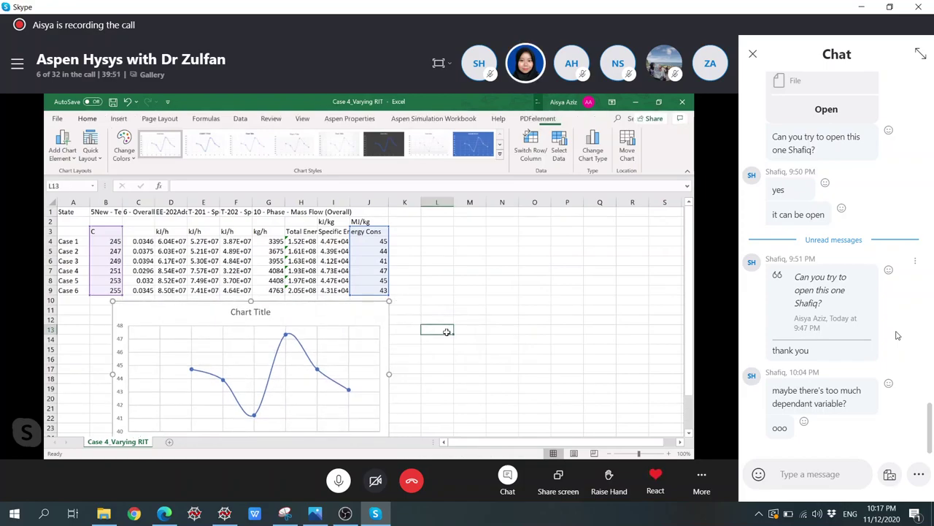
left_click_drag(315, 316, 599, 239)
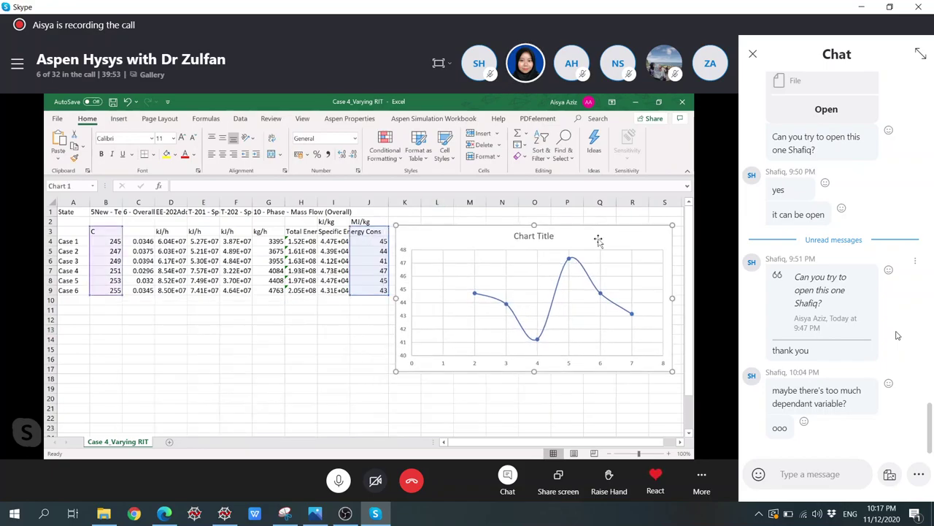
key("Delete")
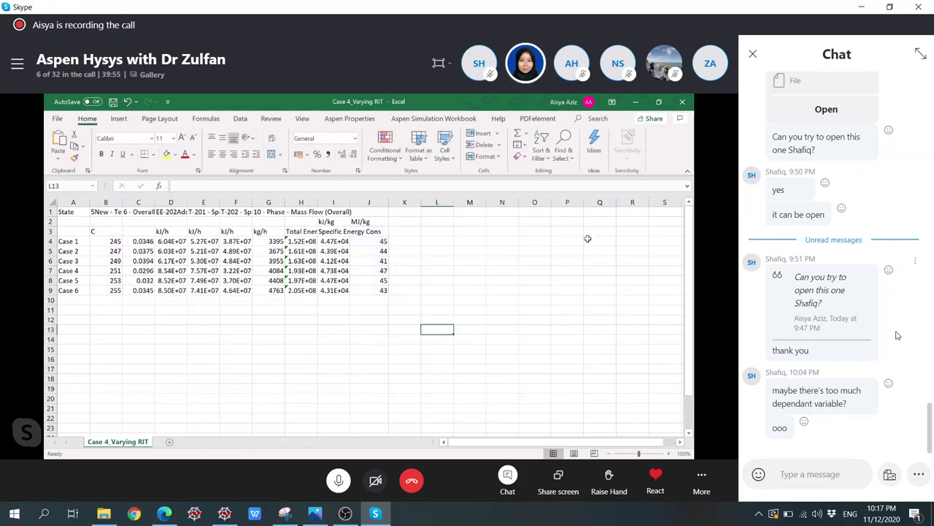
Step: Insert a scatter chart with smooth lines and markers from the temperatures in B4:B9 and the specific energy in J4:J9
left_click_drag(115, 241, 113, 290)
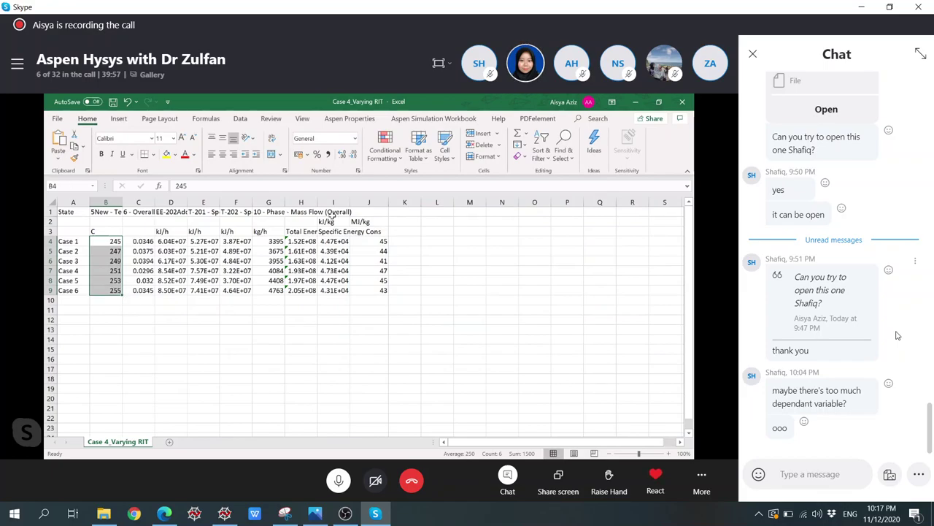
left_click_drag(375, 241, 374, 290)
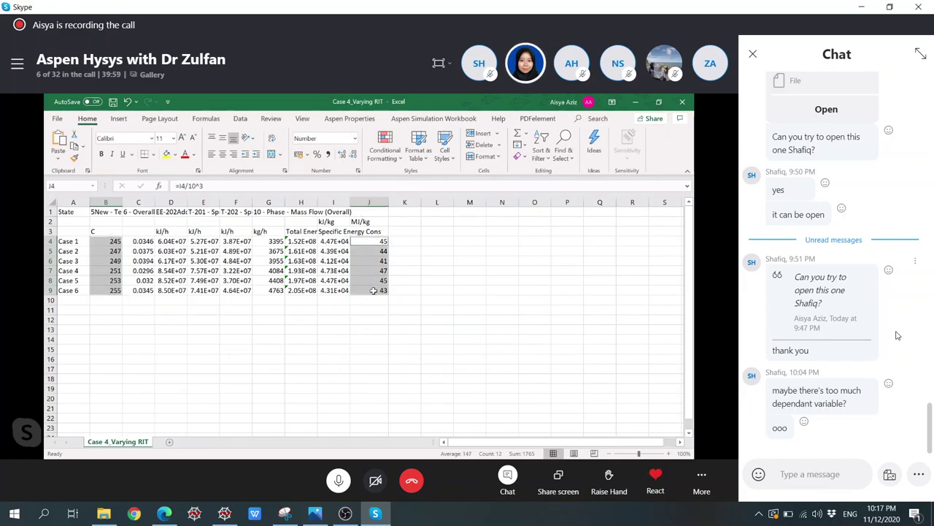
left_click(119, 119)
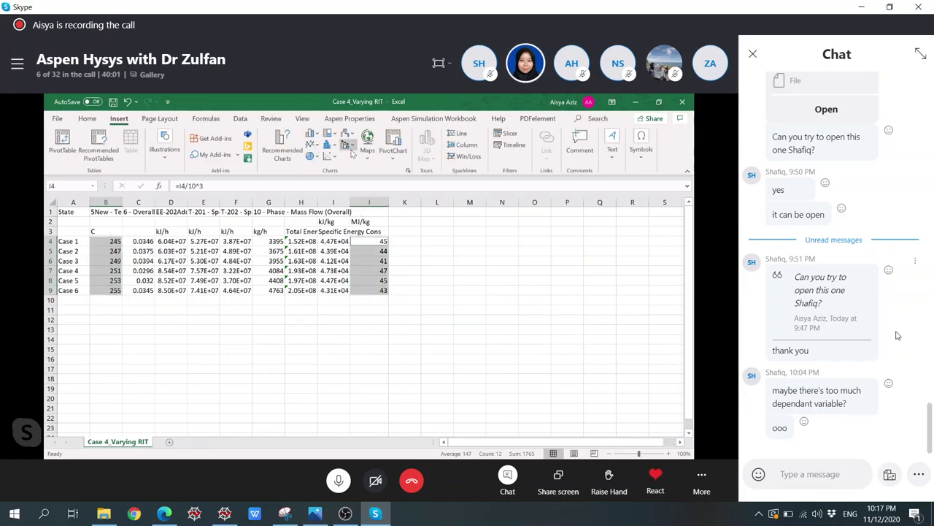
left_click(330, 155)
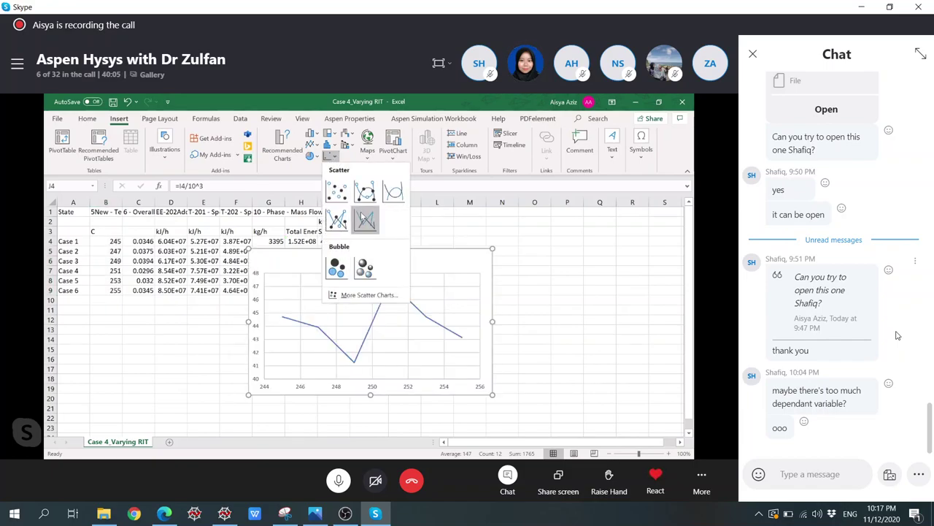
left_click(365, 191)
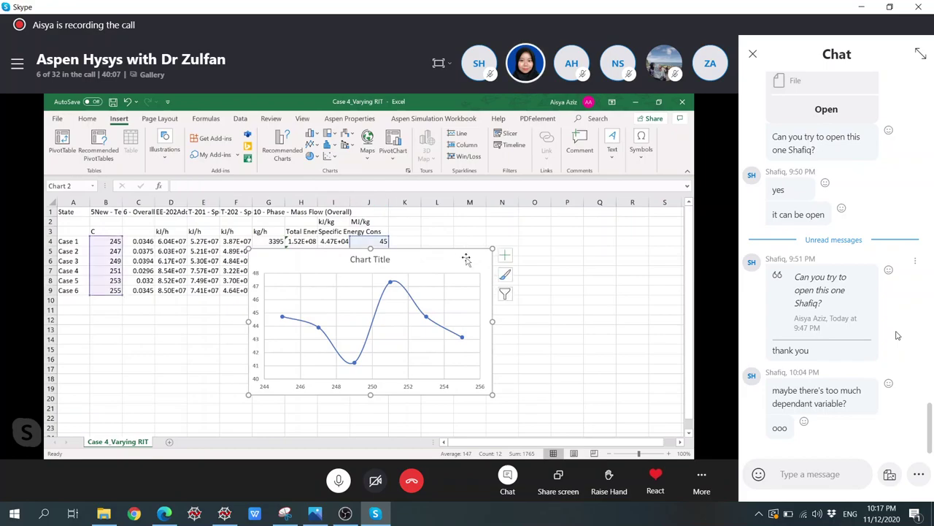
Step: Check the X and Y value ranges of the new chart's series, and close the series settings
left_click(506, 257)
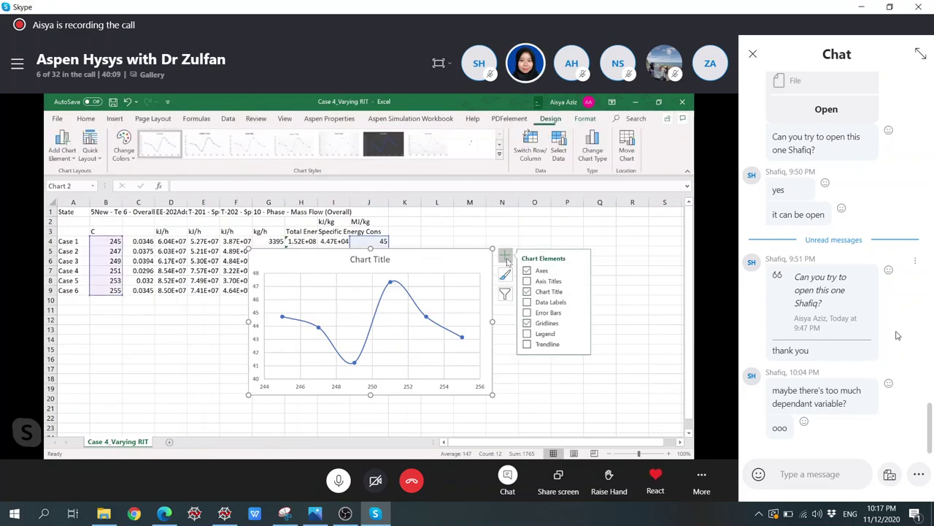
left_click(506, 294)
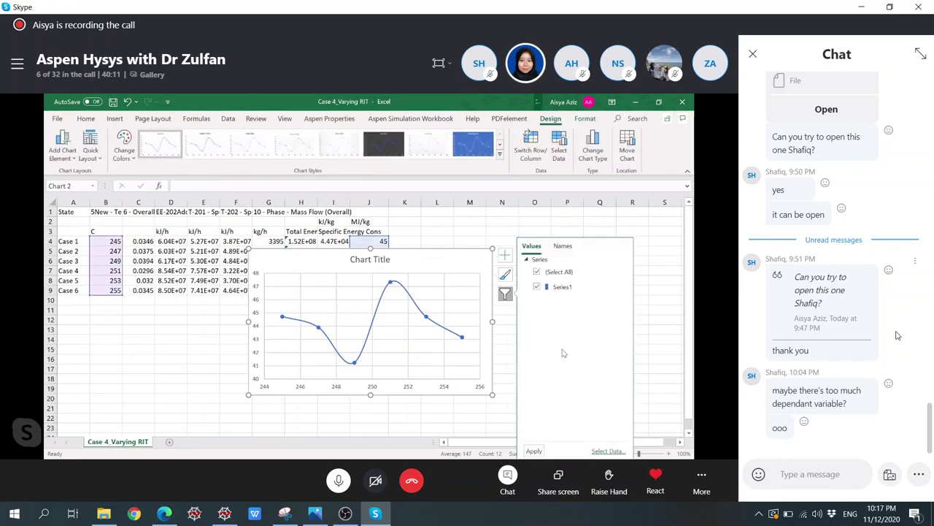
left_click(613, 287)
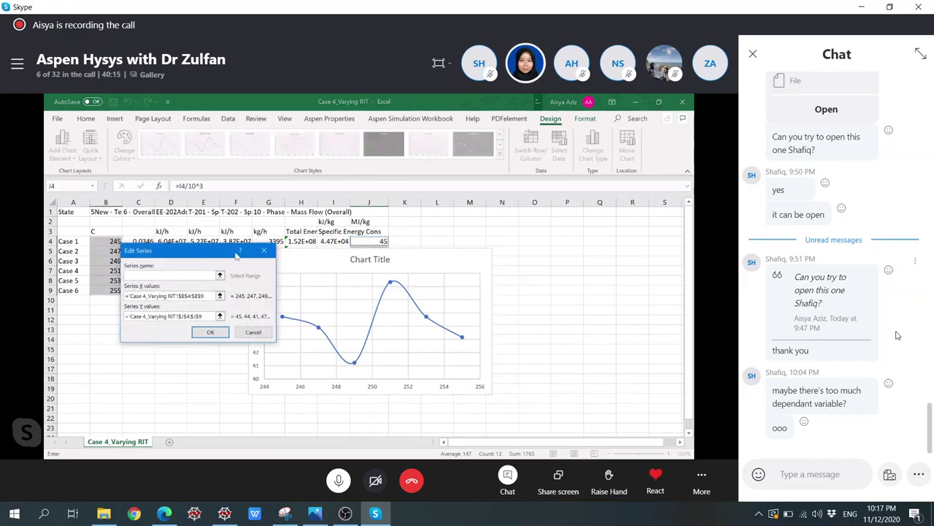
left_click_drag(207, 254, 154, 321)
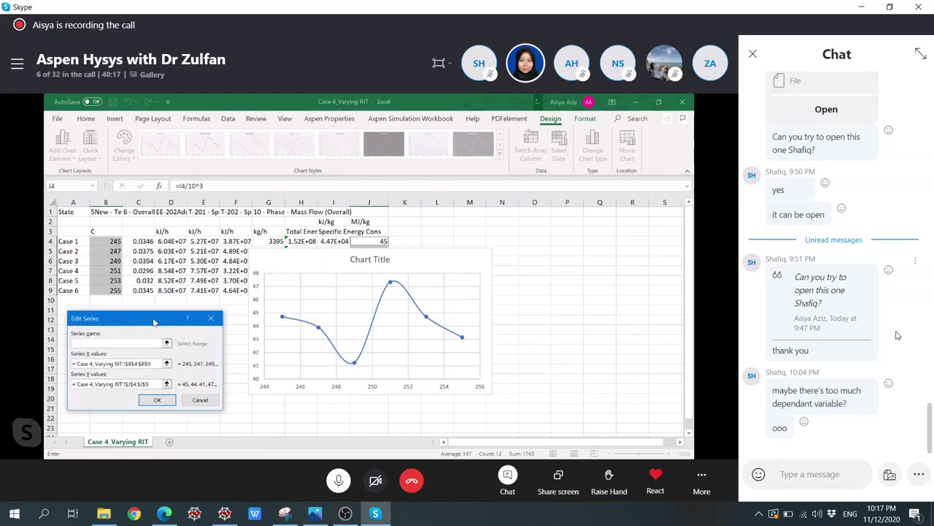
left_click(212, 321)
Step: Move the chart to the empty cells beside the data table and delete its title
left_click_drag(386, 261, 587, 231)
left_click(544, 232)
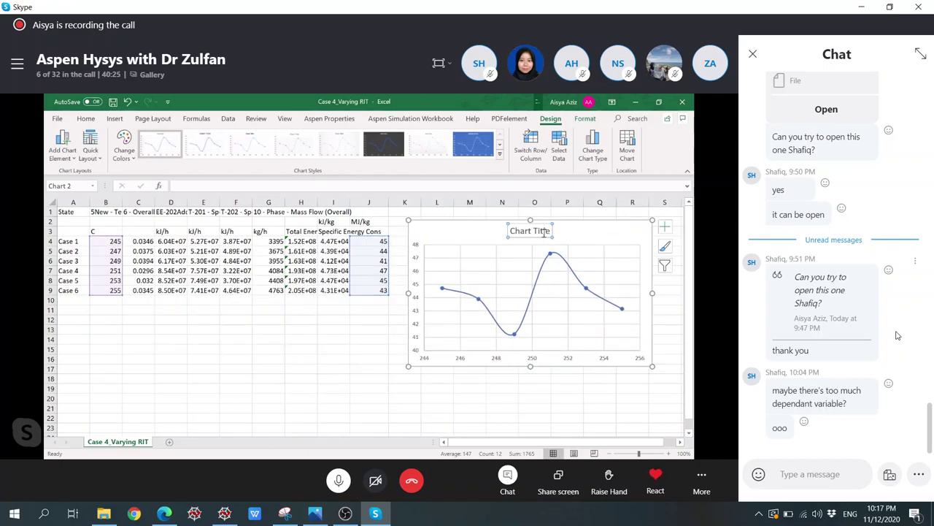
key("Delete")
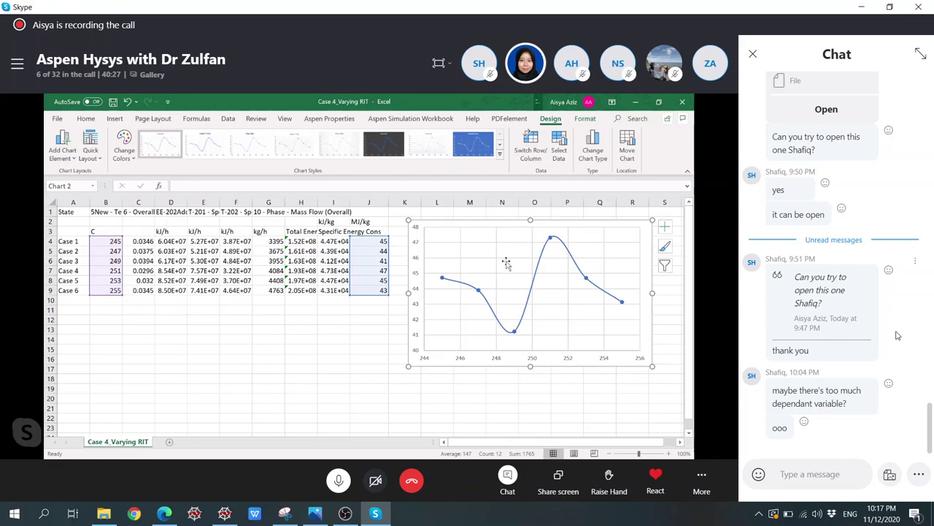
left_click(345, 358)
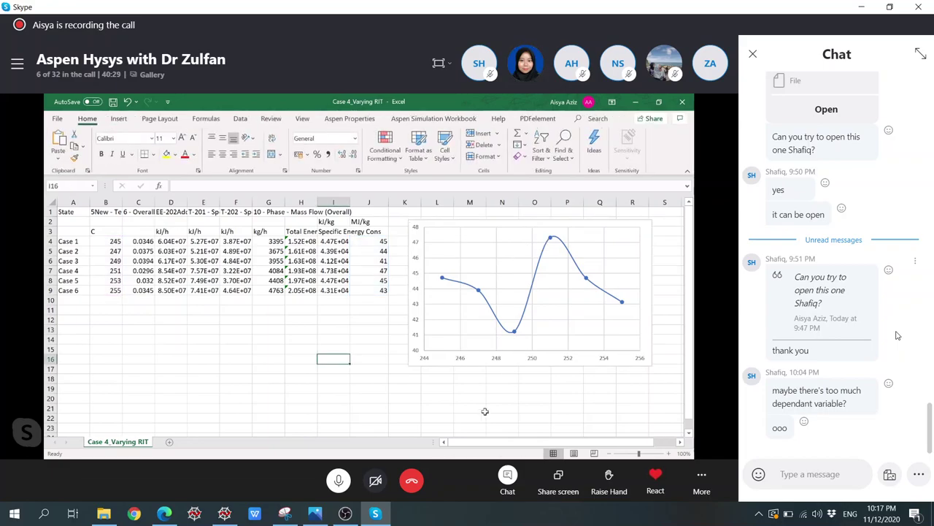
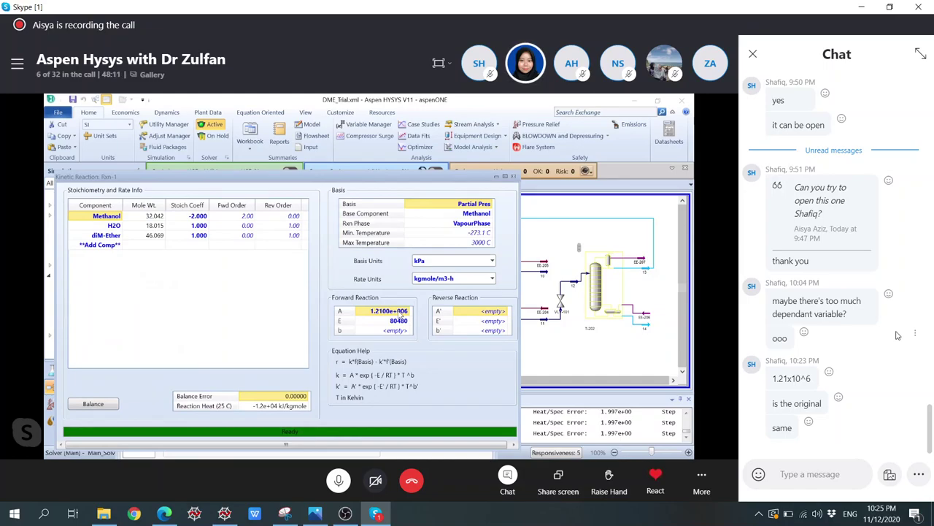
Step: Set the forward reaction A of kinetic reaction Rxn-1 to 1.2100e+005 and close the reaction window
left_click(403, 312)
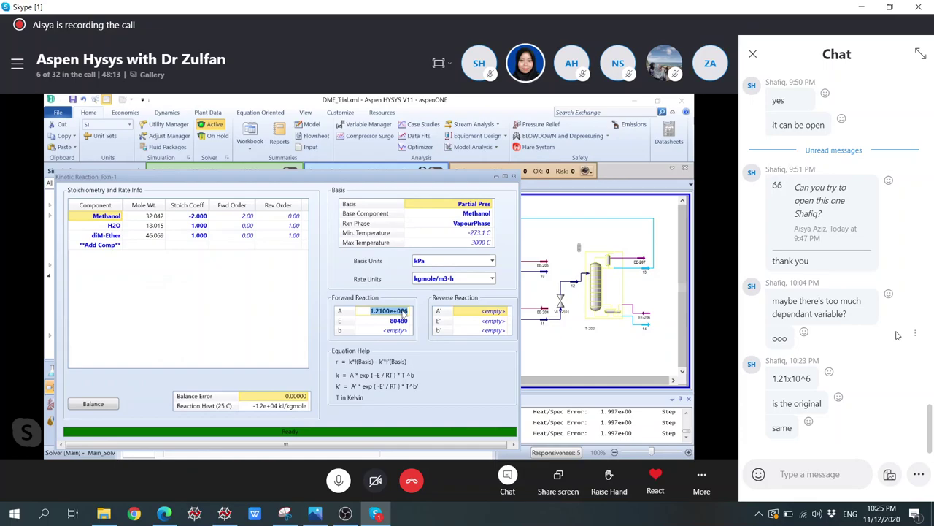
left_click(407, 311)
key("BackSpace")
type("5")
key("Return")
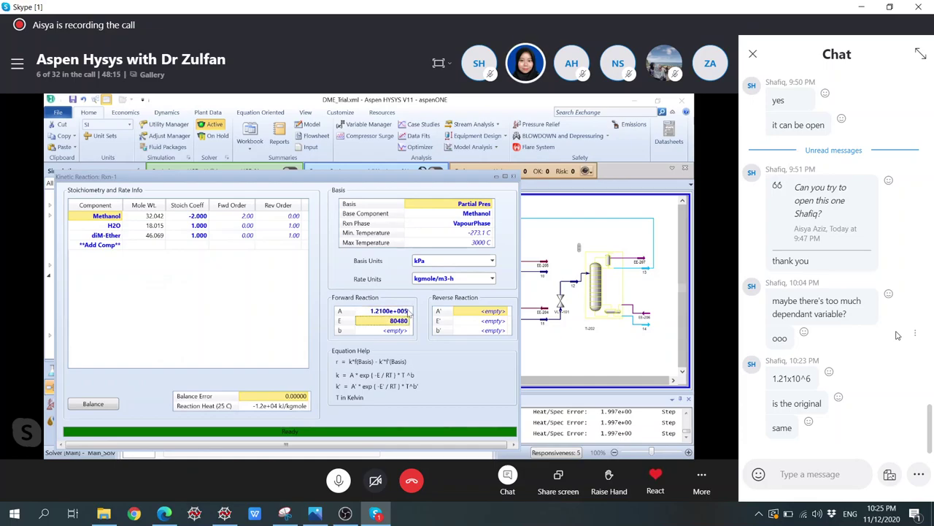
left_click(513, 176)
Step: Check the compositions of inlet stream 5New and outlet stream 6 of reactor PFR-100
left_click_drag(387, 244, 384, 198)
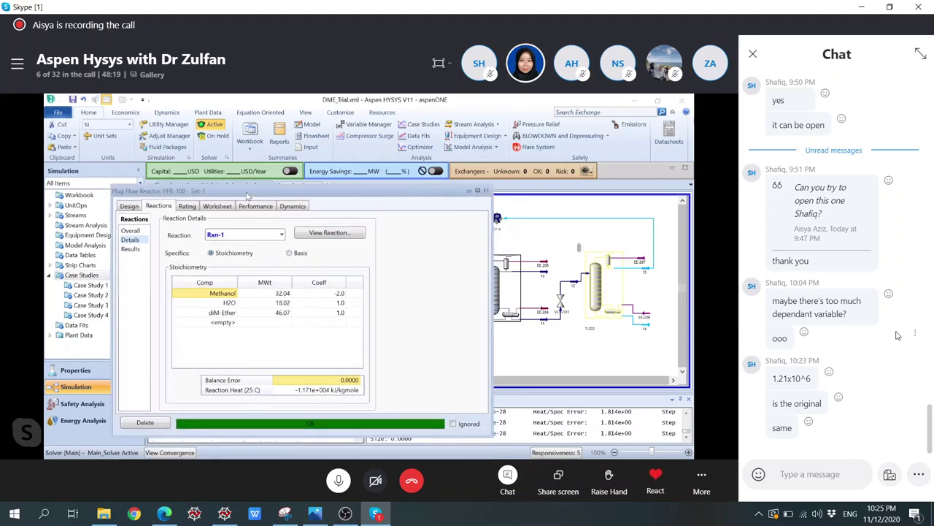
left_click(224, 206)
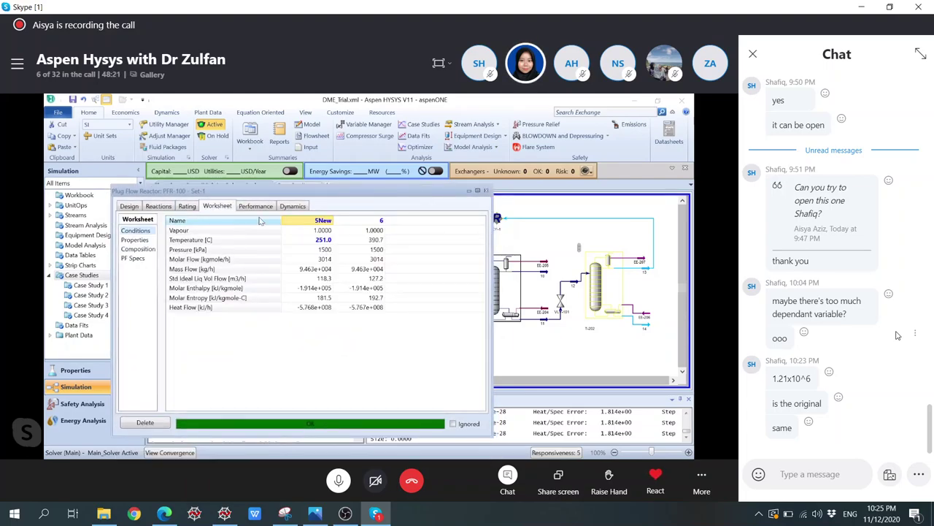
left_click(137, 250)
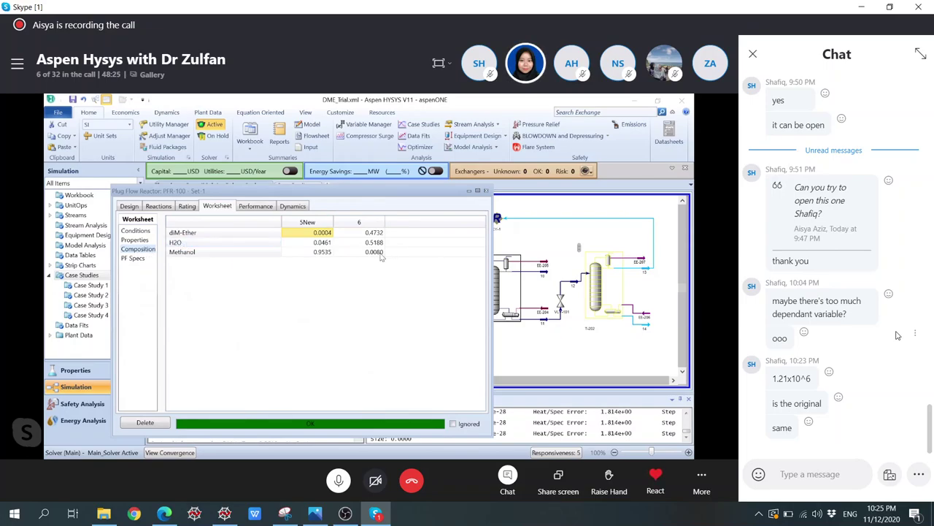
Step: Set the forward reaction A of Rxn-1 to 1.2100e+004 from the PFR-100 reaction details and close the reaction window
left_click(184, 211)
left_click(160, 208)
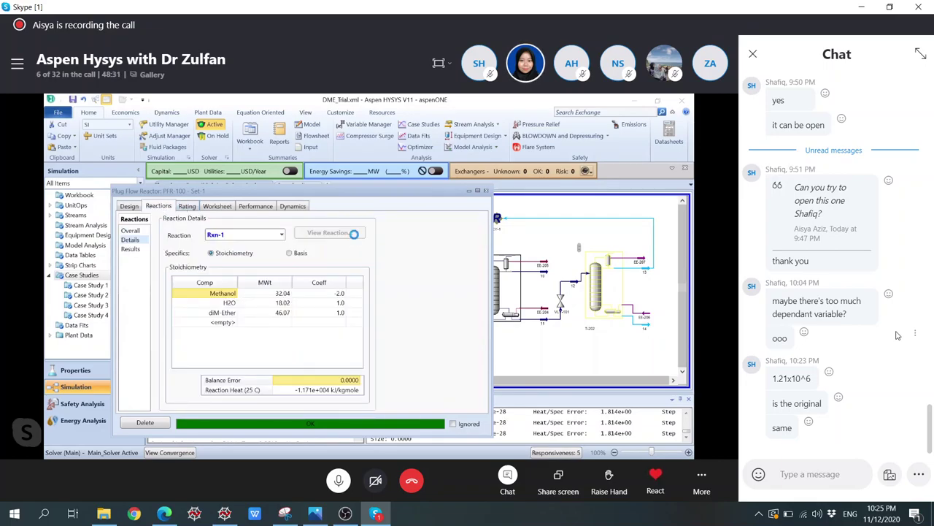
left_click(354, 238)
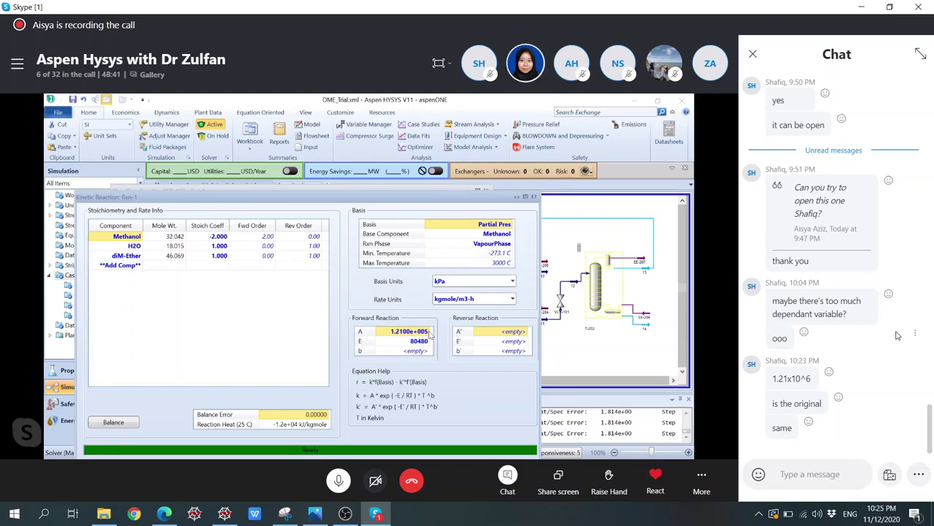
left_click(427, 332)
left_click(427, 332)
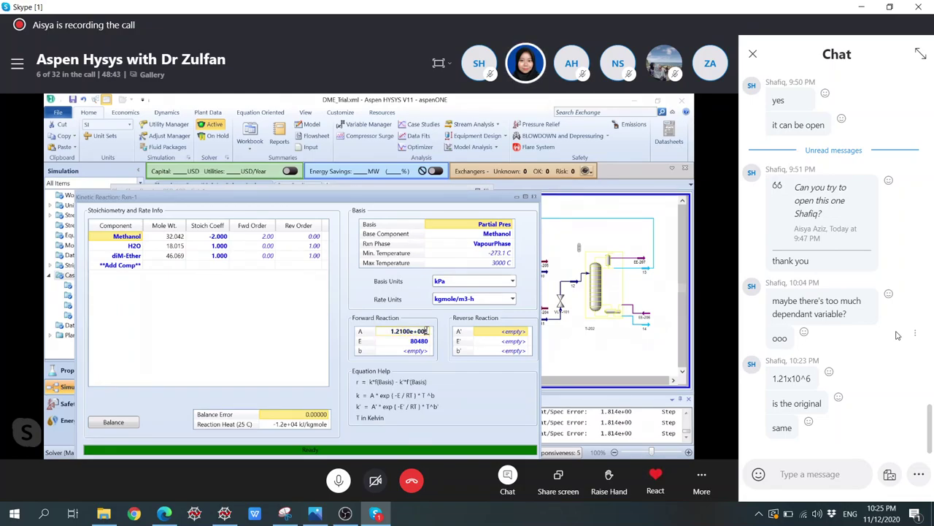
key("BackSpace")
type("4")
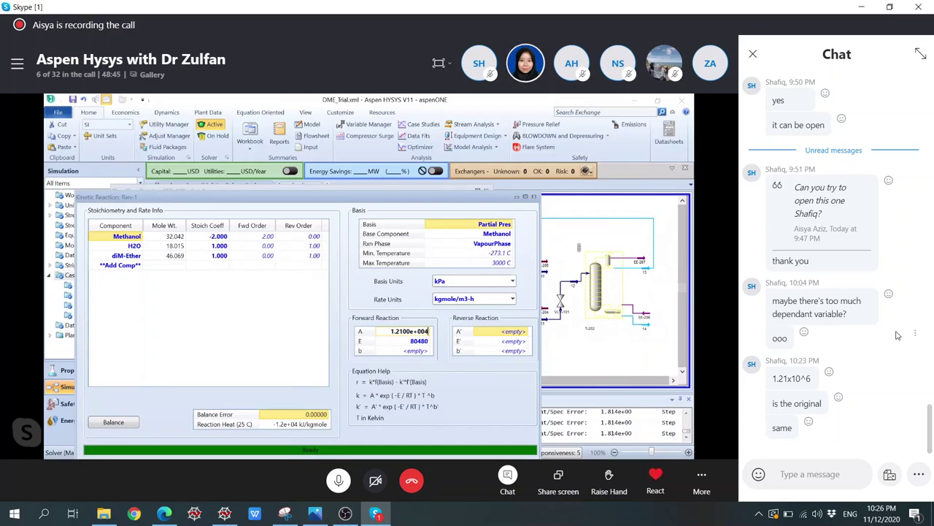
left_click(426, 343)
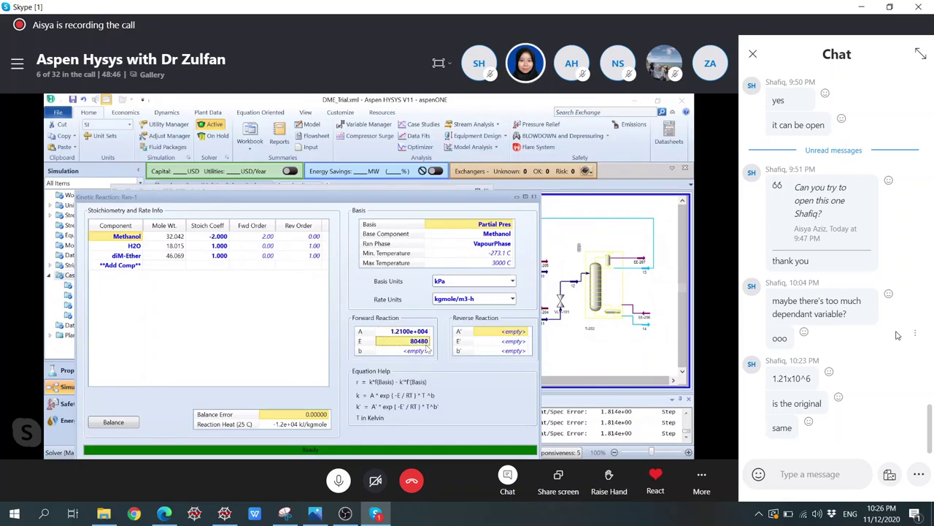
left_click(534, 197)
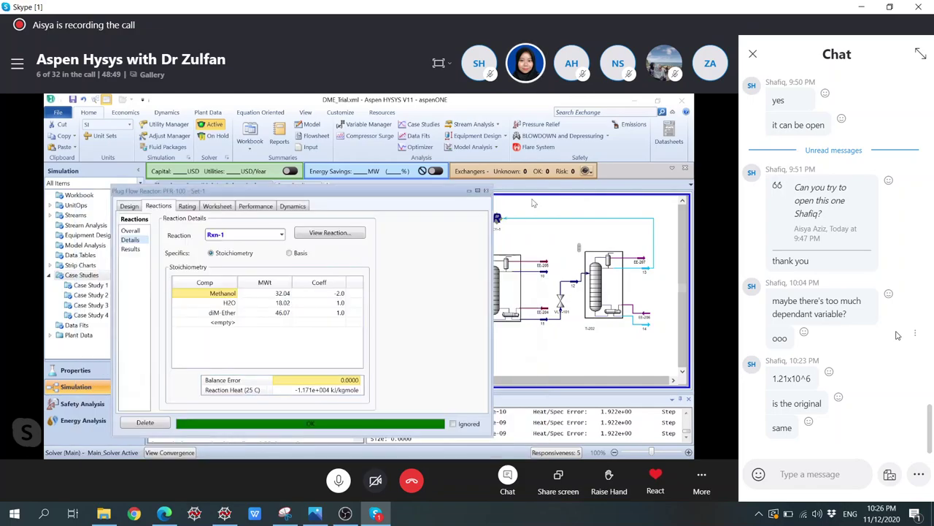
Step: Recheck the inlet and outlet compositions of PFR-100 with the changed kinetics and close the reactor window
left_click(256, 207)
left_click(219, 207)
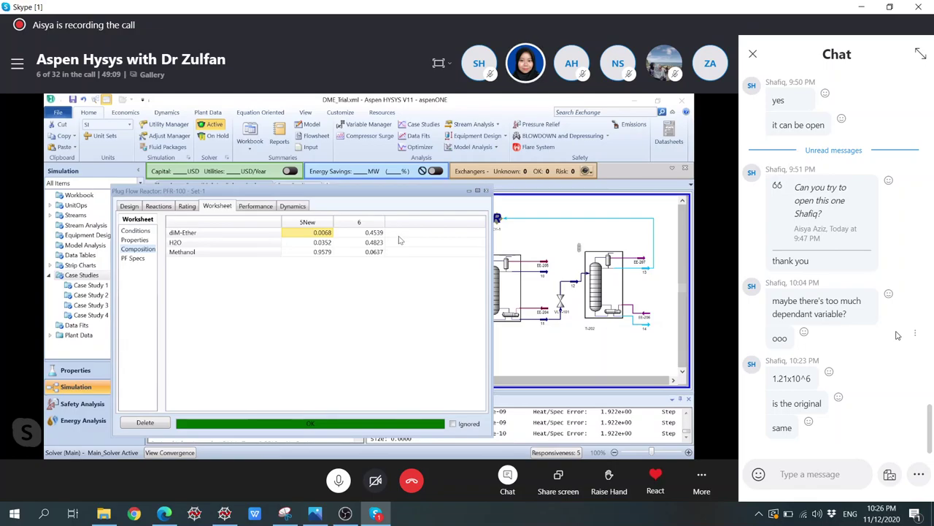
left_click(487, 191)
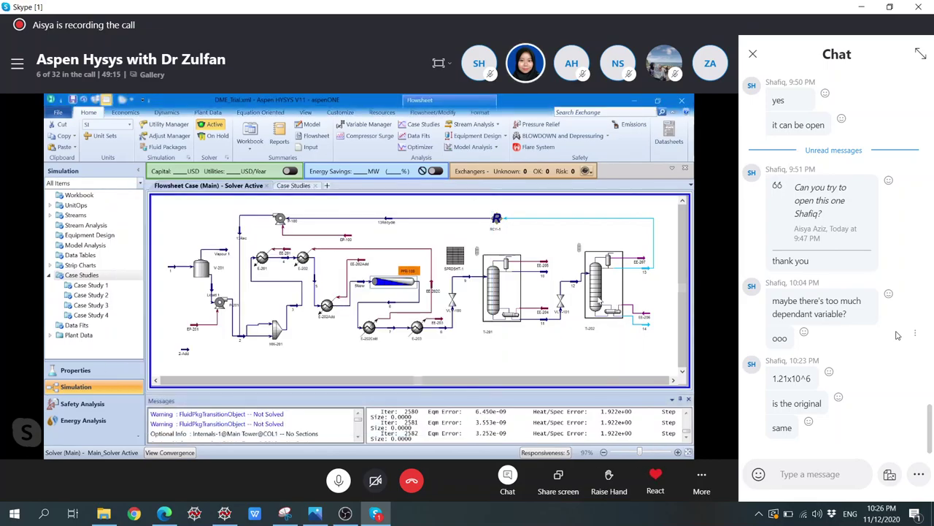
Step: View the connections of column T-202, close it, and examine the composition of its feed stream 12
double_click(598, 289)
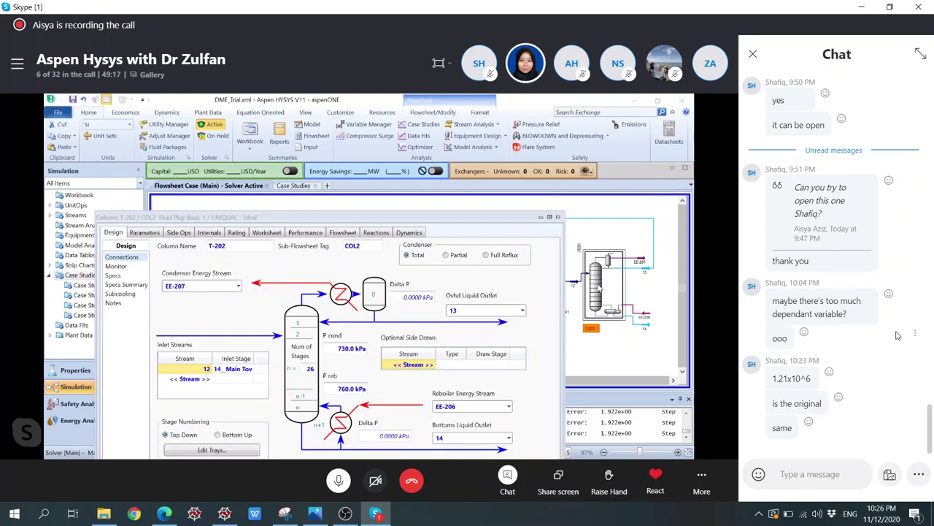
left_click_drag(465, 220, 481, 162)
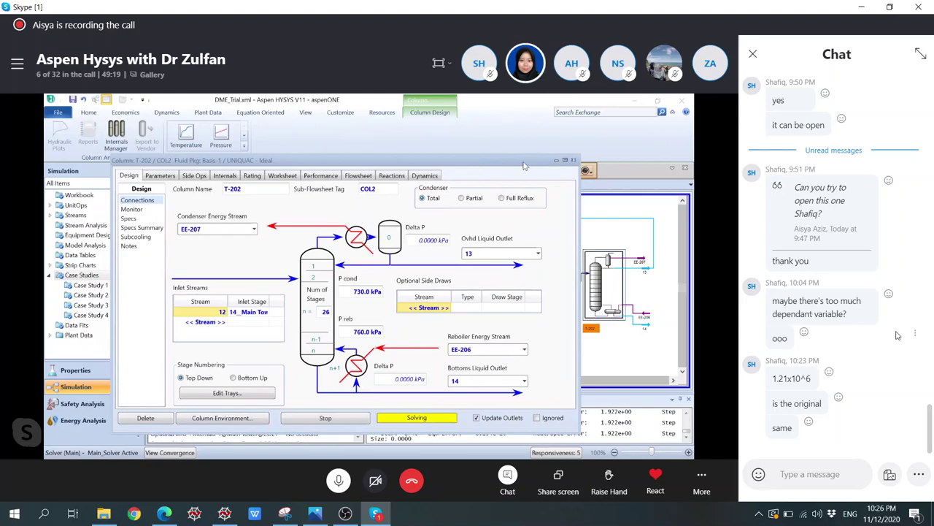
left_click(574, 160)
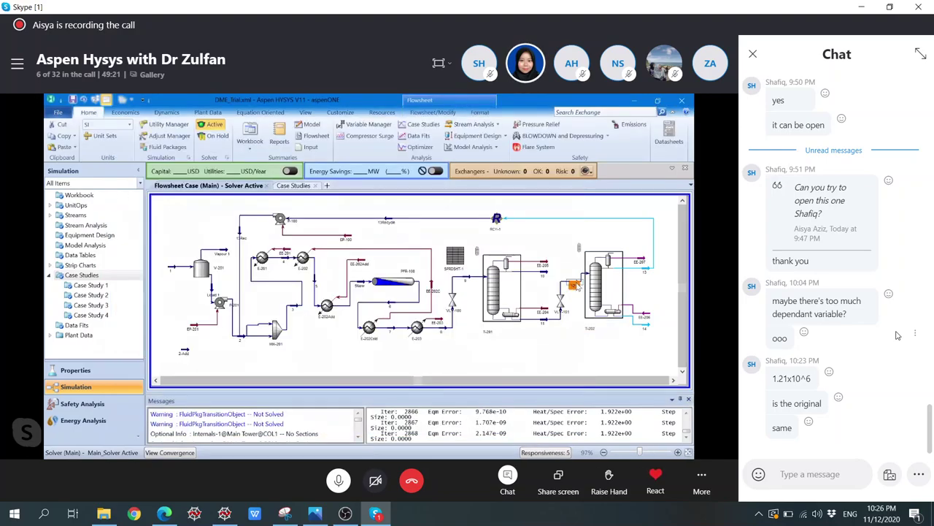
double_click(574, 285)
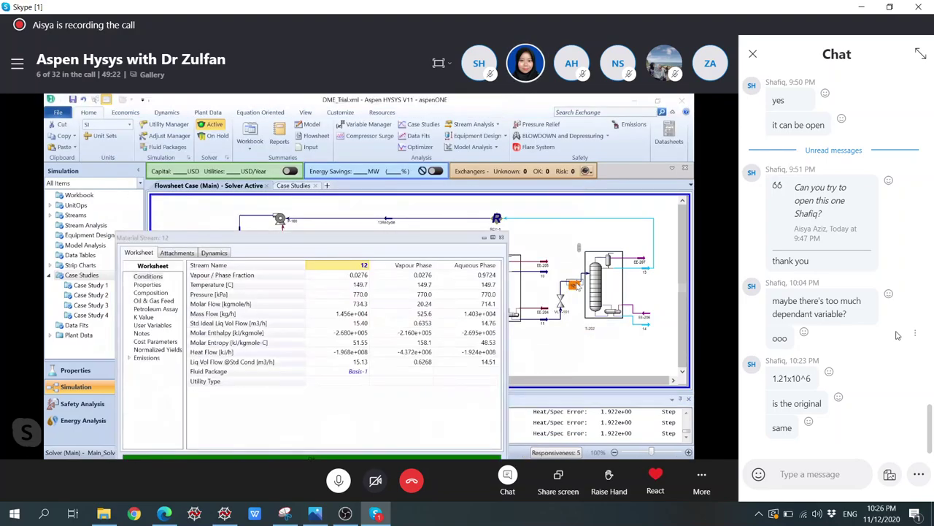
left_click(155, 293)
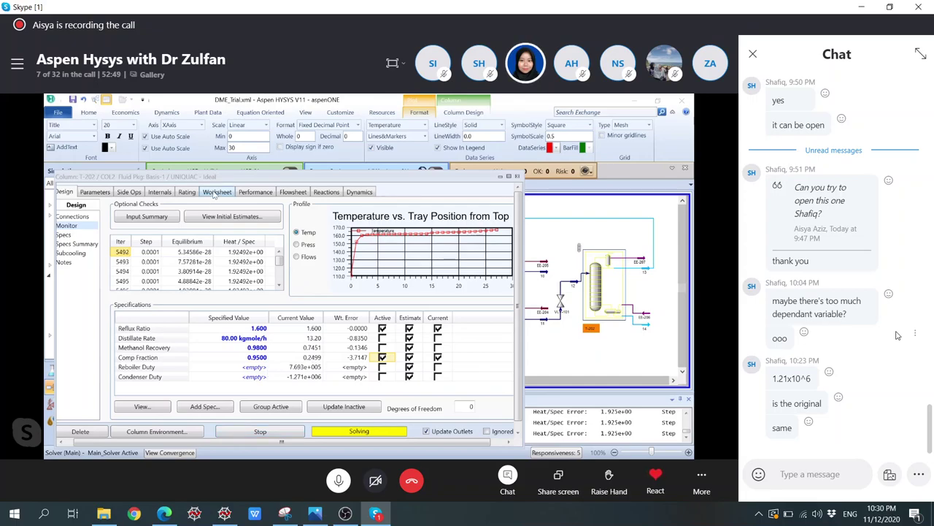
Step: Examine the conditions and compositions of the streams connected to column T-202
left_click(216, 192)
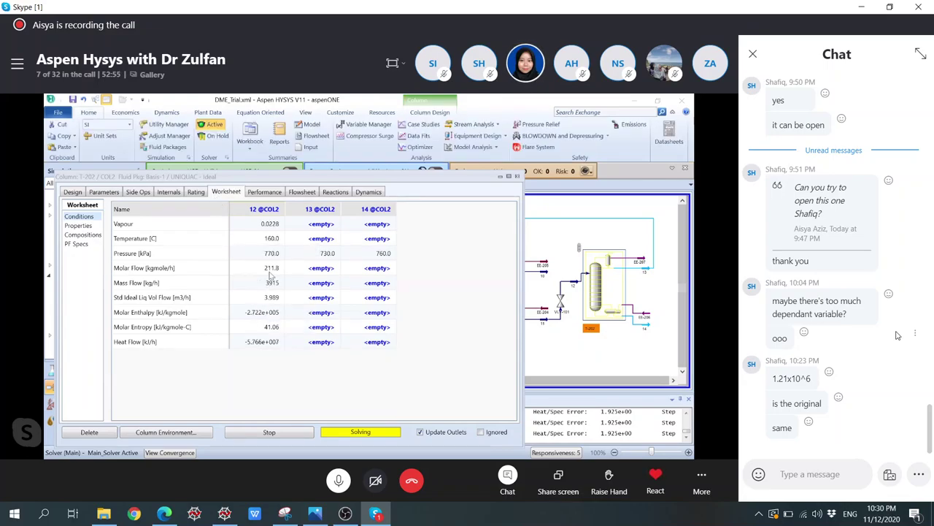
mouse_move(272, 270)
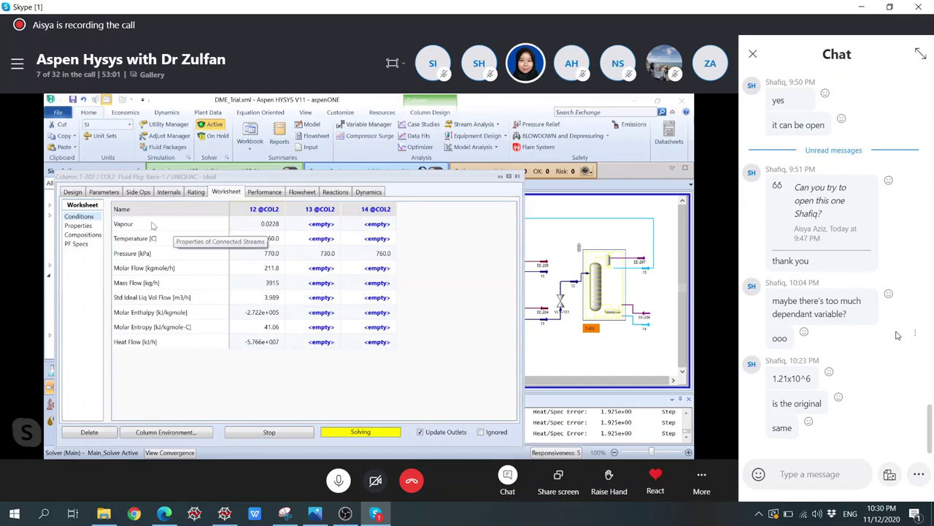
left_click(96, 236)
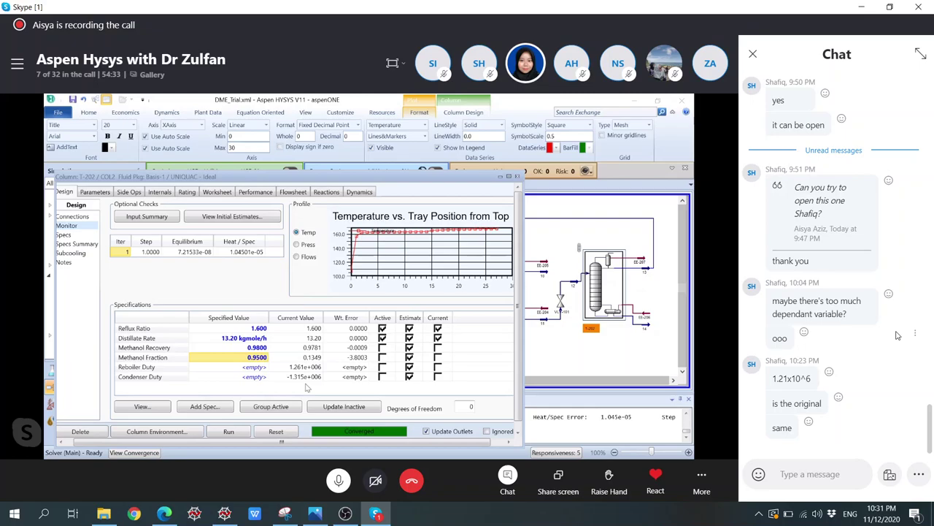
Step: Set the specified Reflux Ratio of column T-202 to 1.75
left_click(261, 329)
type("1")
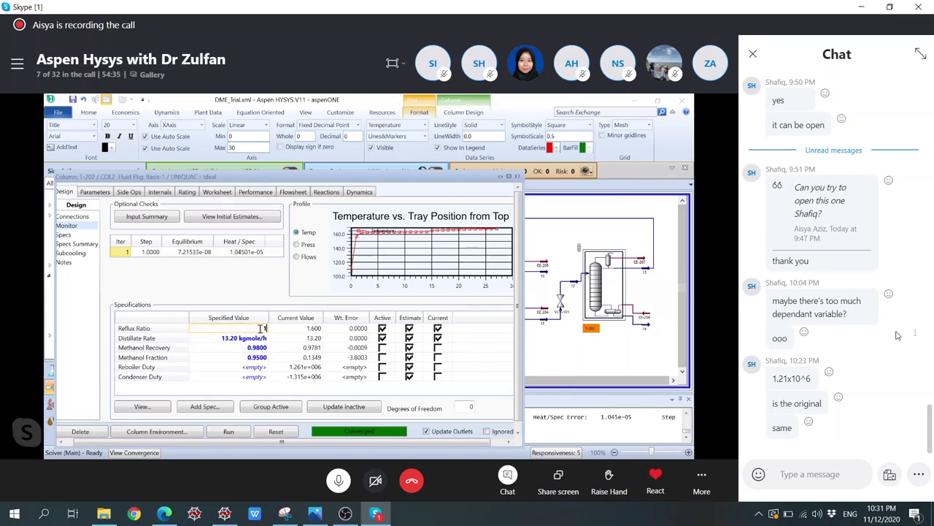
type(".75")
key("Return")
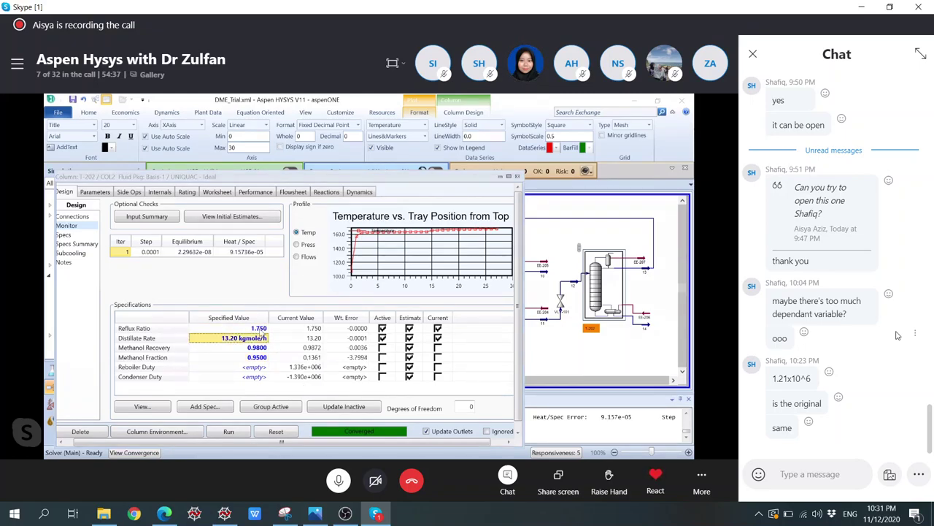
Step: Make Methanol Fraction active instead of Reflux Ratio in T-202, and stop the column run after viewing the pressure profile
left_click(382, 328)
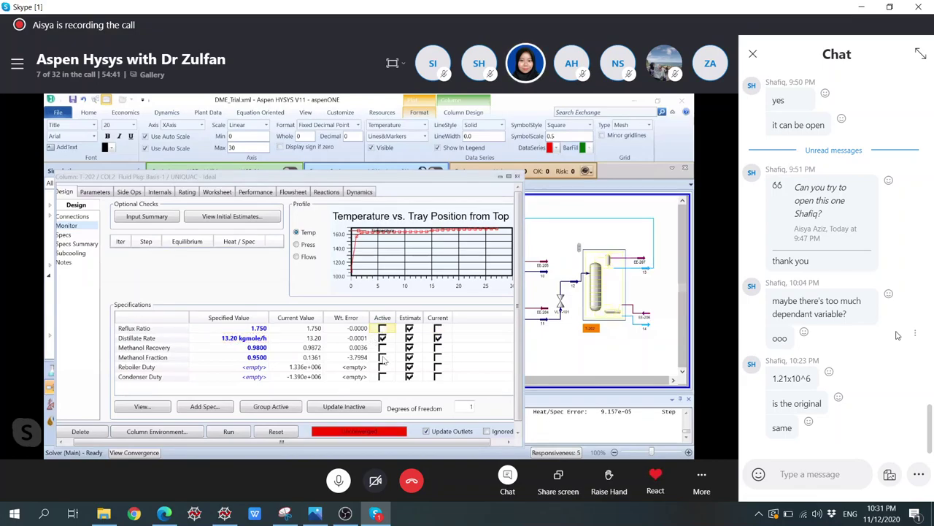
left_click(382, 357)
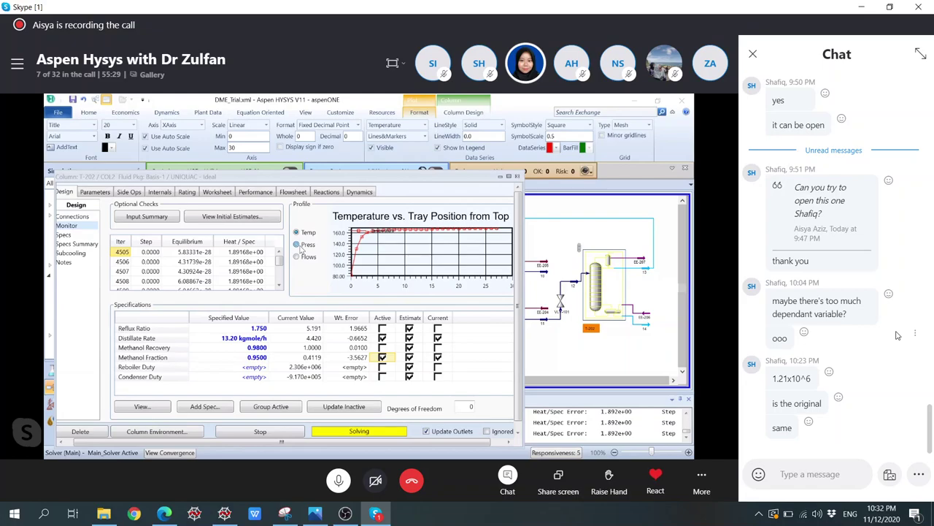
left_click(298, 245)
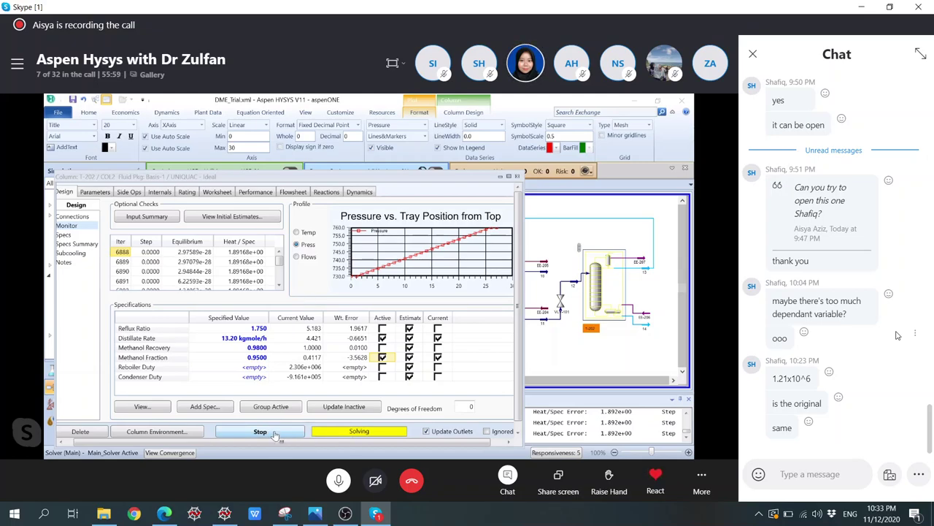
left_click(274, 432)
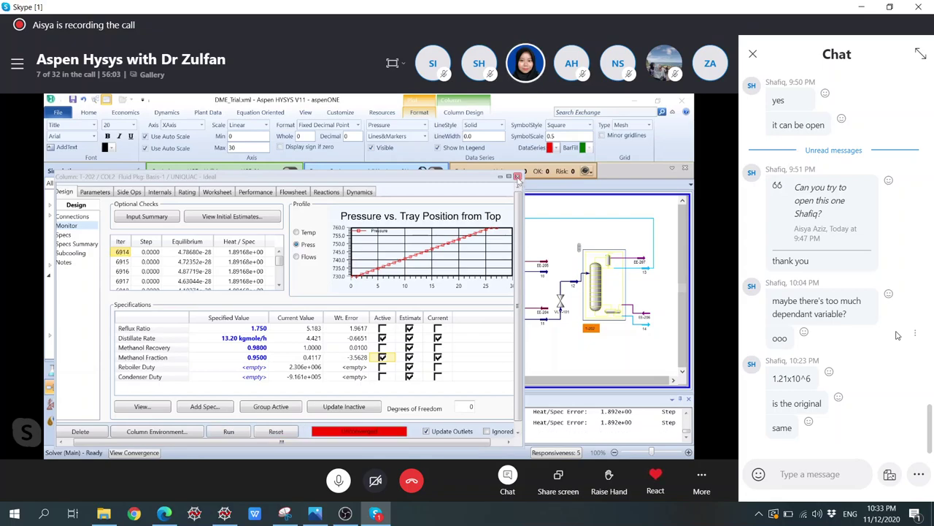
left_click(518, 178)
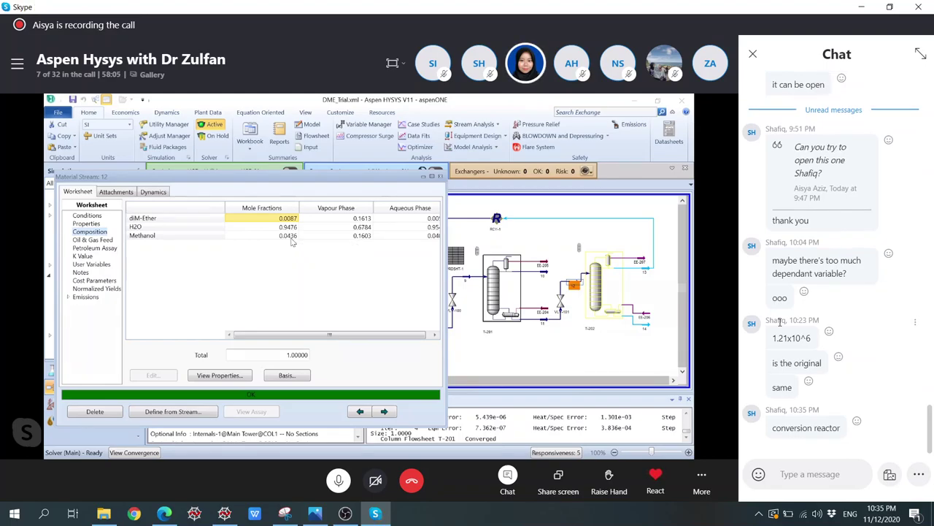
Step: Close the stream 12 window and save the simulation case under the name DME_Trial
left_click(441, 178)
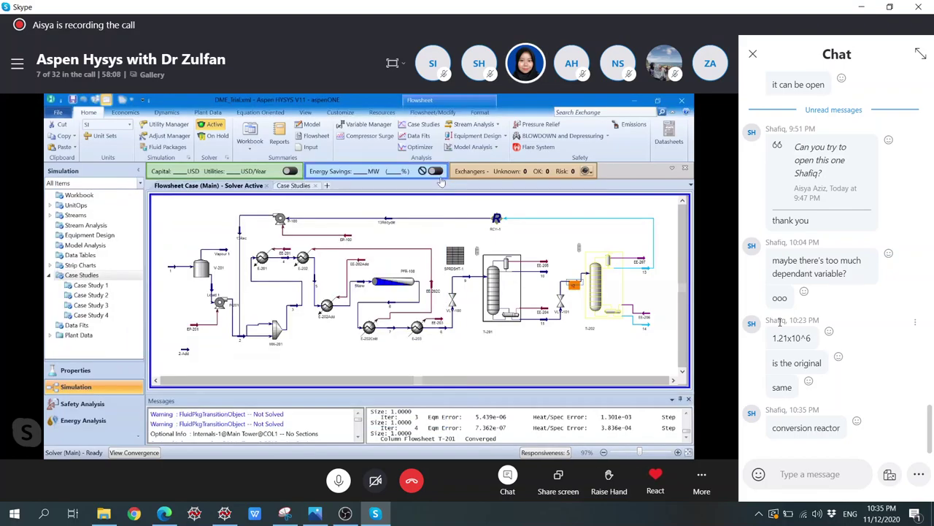
left_click(392, 283)
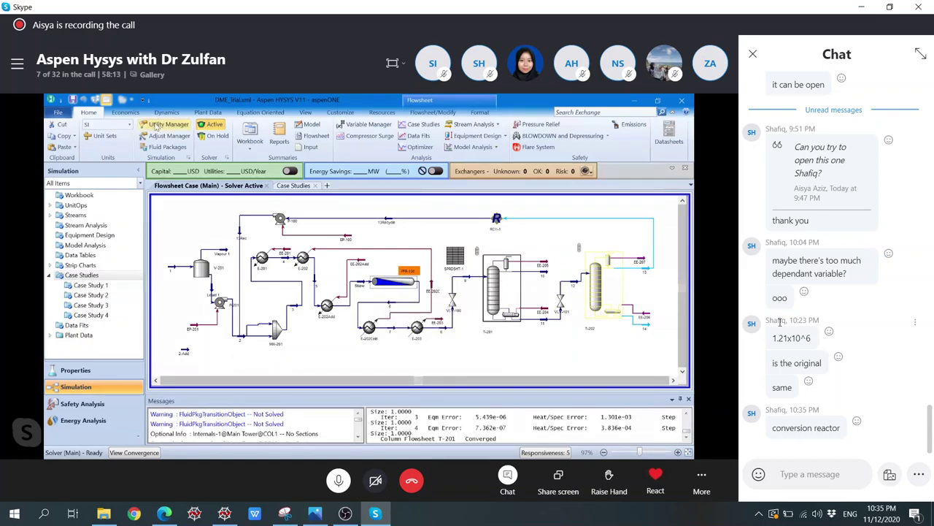
left_click(58, 114)
left_click(73, 284)
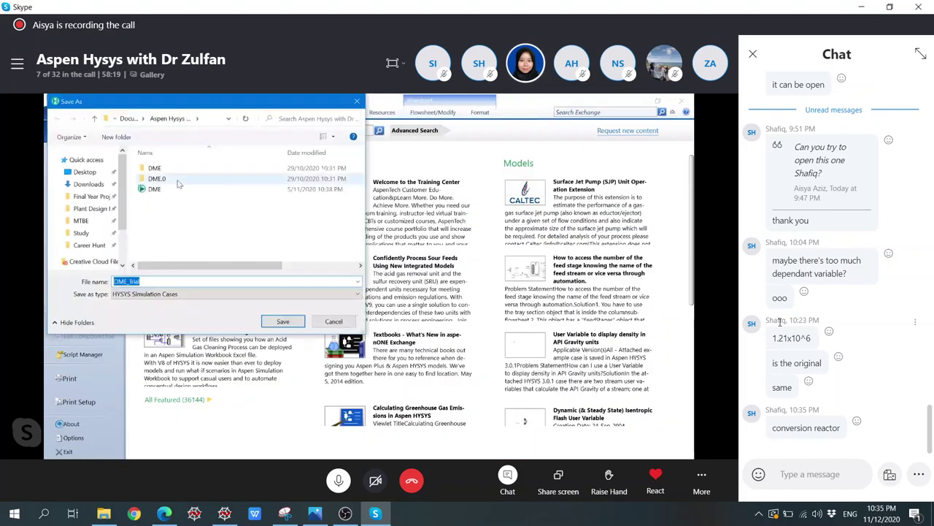
key("Return")
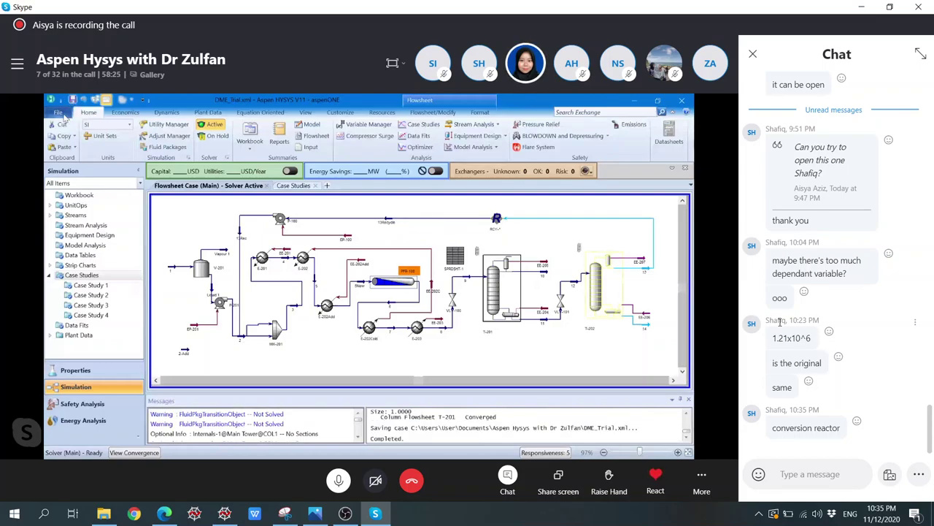
Step: Save a copy of the case as a HYSYS Simulation Case under the file name DME Conversion Rx
left_click(58, 112)
left_click(73, 285)
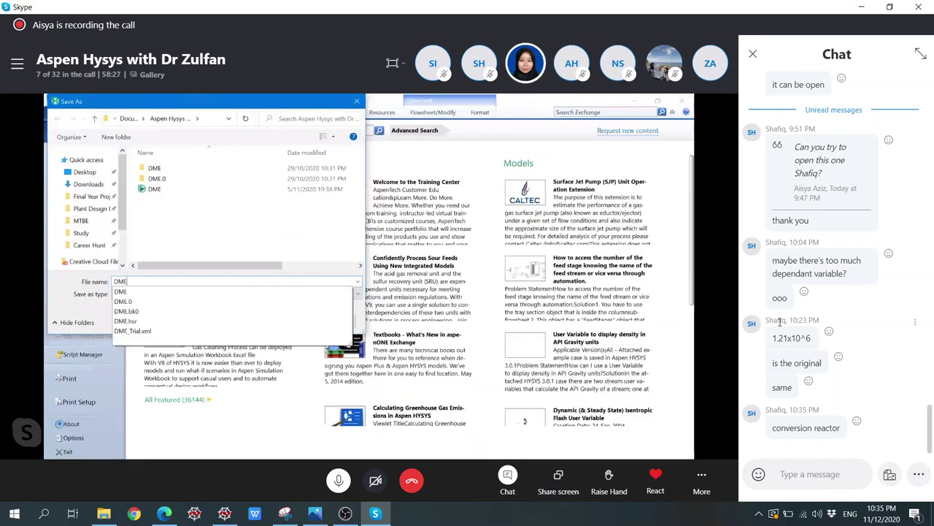
type("DME COnversion")
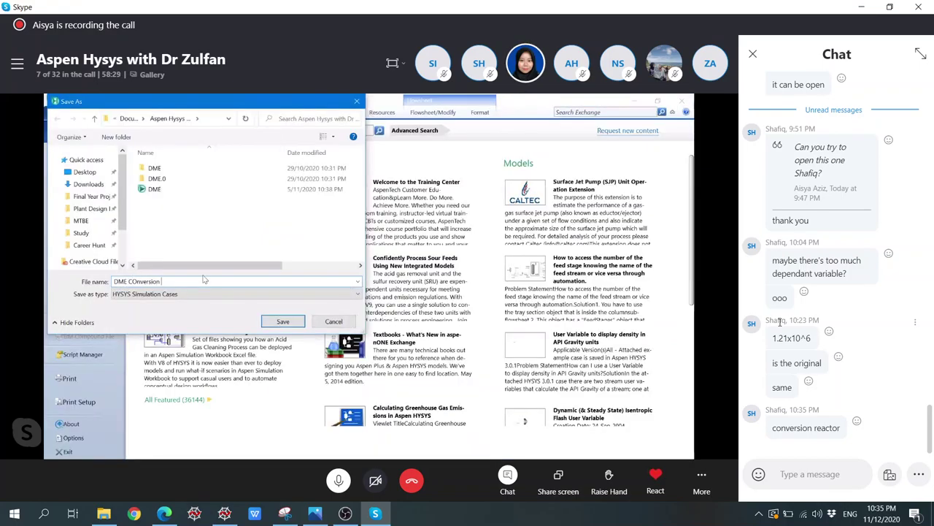
key("BackSpace")
key("BackSpace")
key("BackSpace")
key("BackSpace")
key("BackSpace")
key("BackSpace")
key("BackSpace")
key("BackSpace")
key("BackSpace")
key("BackSpace")
type("Co")
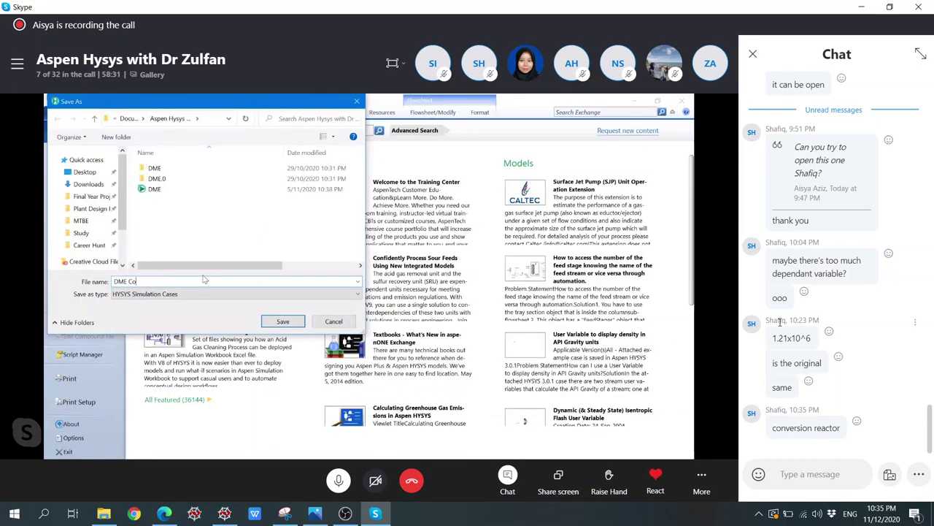
type("nversion Rx")
left_click(204, 293)
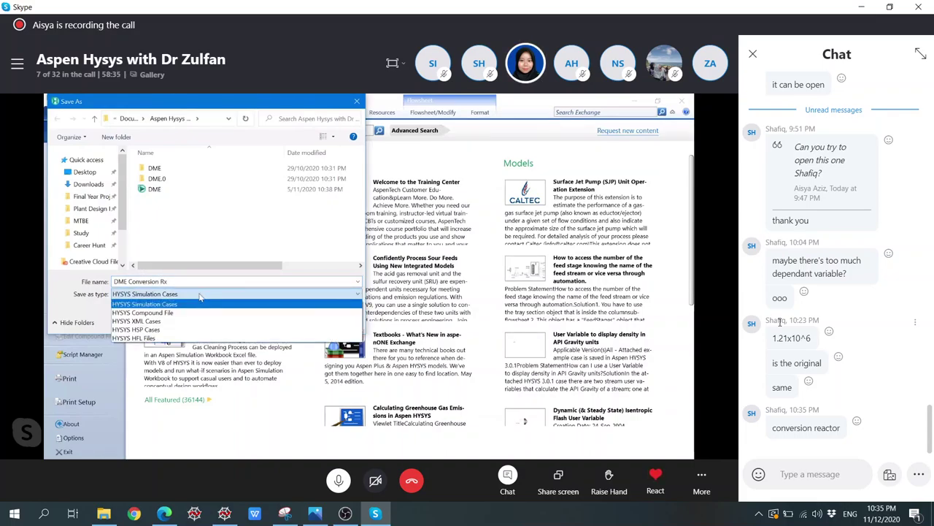
left_click(202, 297)
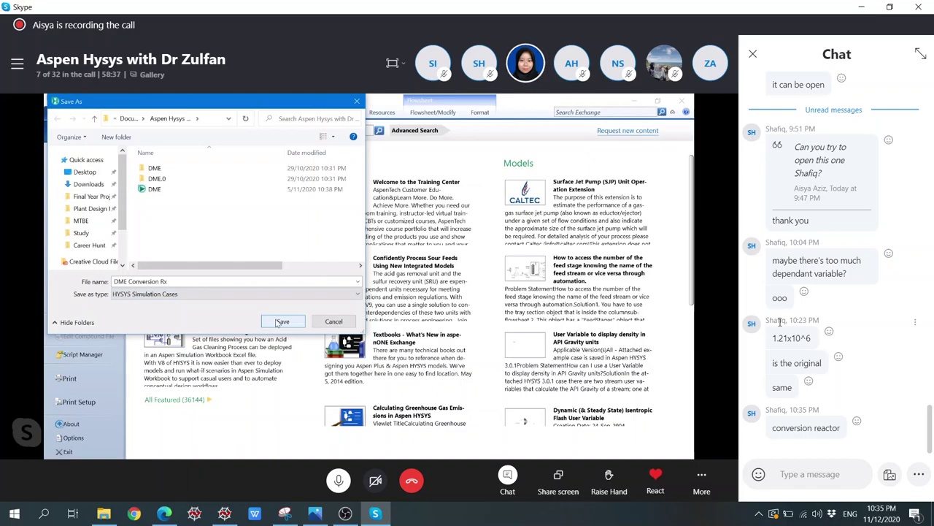
left_click(282, 322)
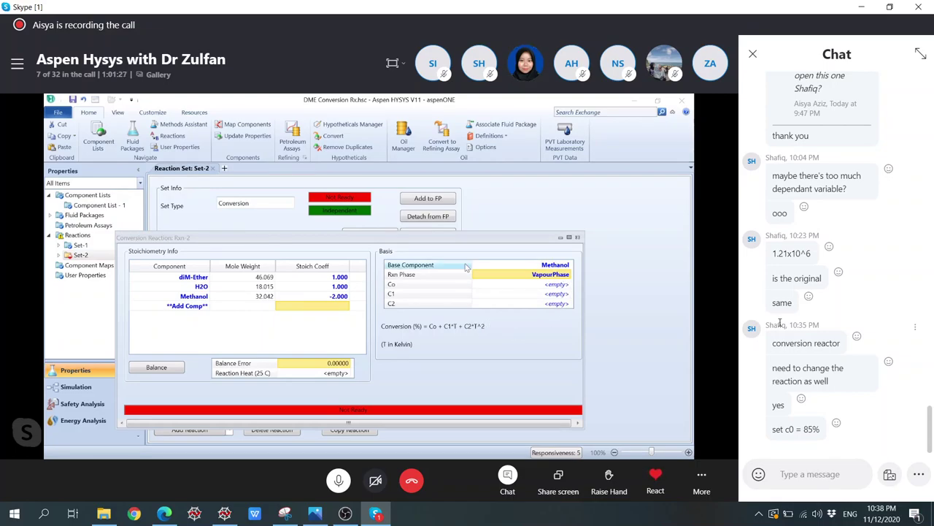
Step: Set the Co conversion coefficient of reaction Rxn-2 to 0.85 and close the reaction window
left_click(552, 286)
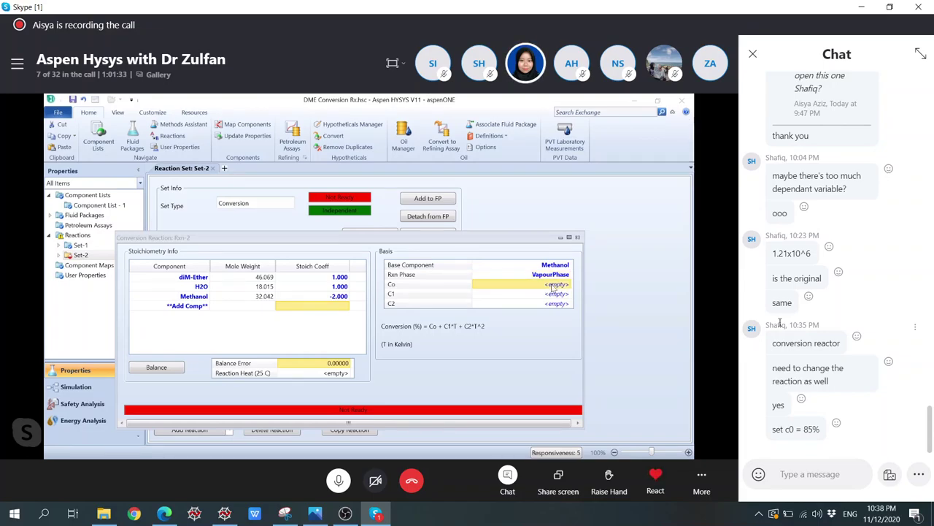
type("0.85")
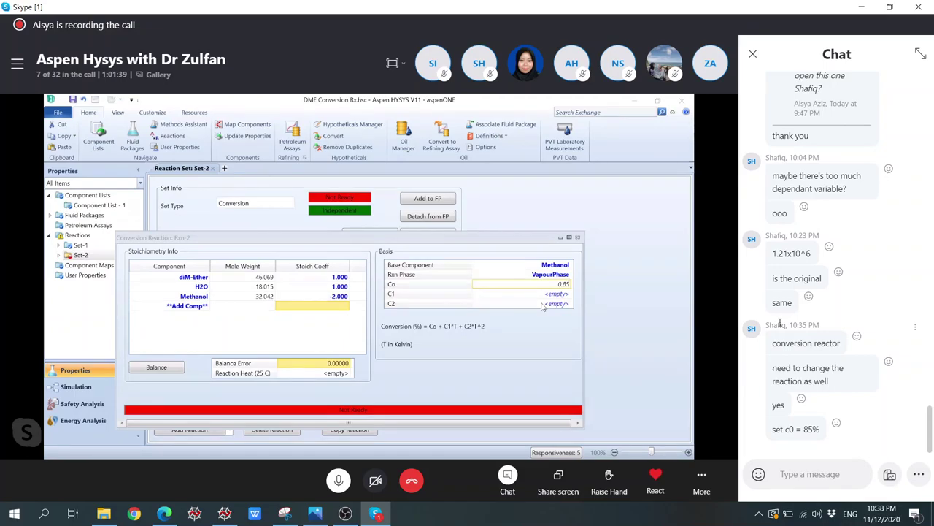
key("Return")
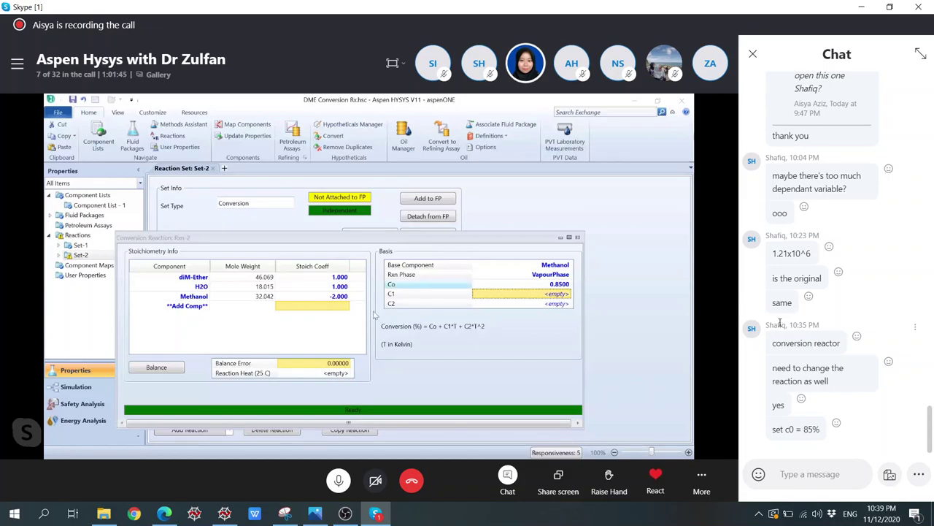
left_click(578, 238)
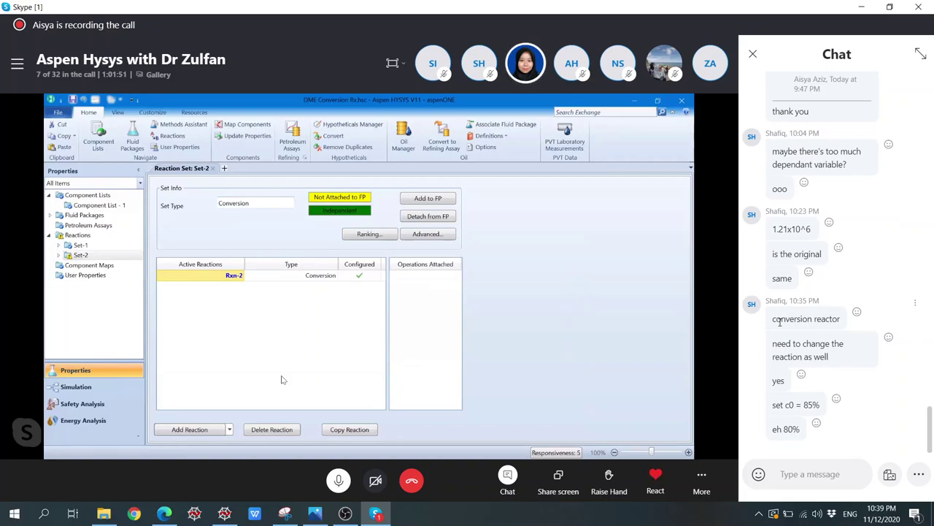
Step: Attach reaction set Set-2 to fluid package Basis-1 and return to the simulation environment after rechecking Rxn-2
left_click(427, 199)
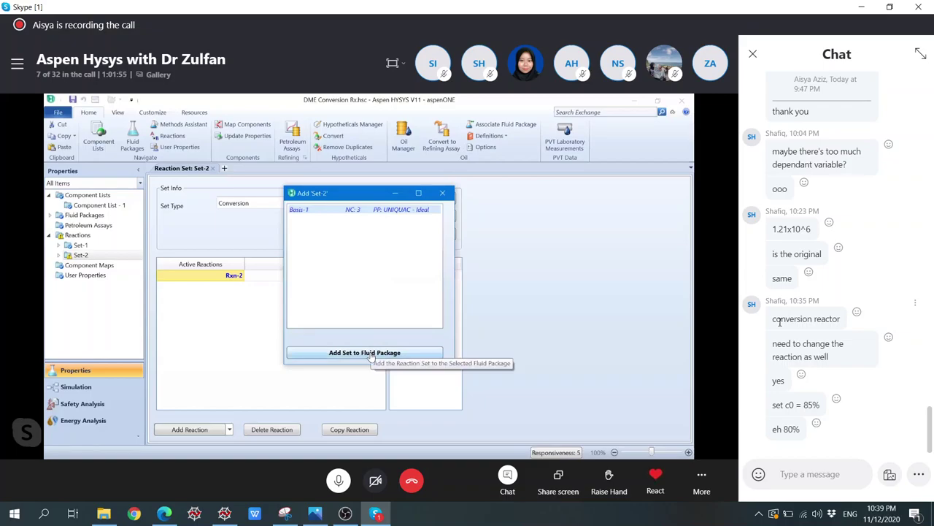
left_click(371, 353)
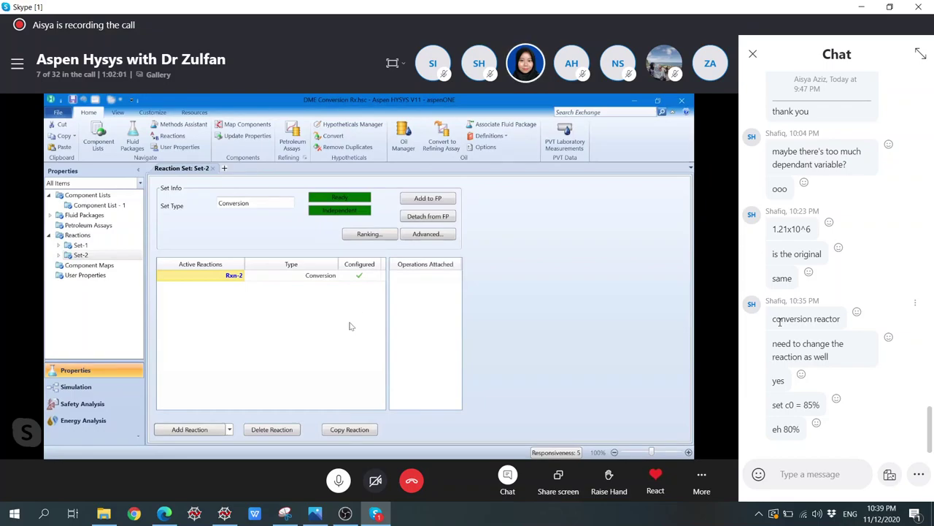
double_click(235, 277)
left_click(495, 224)
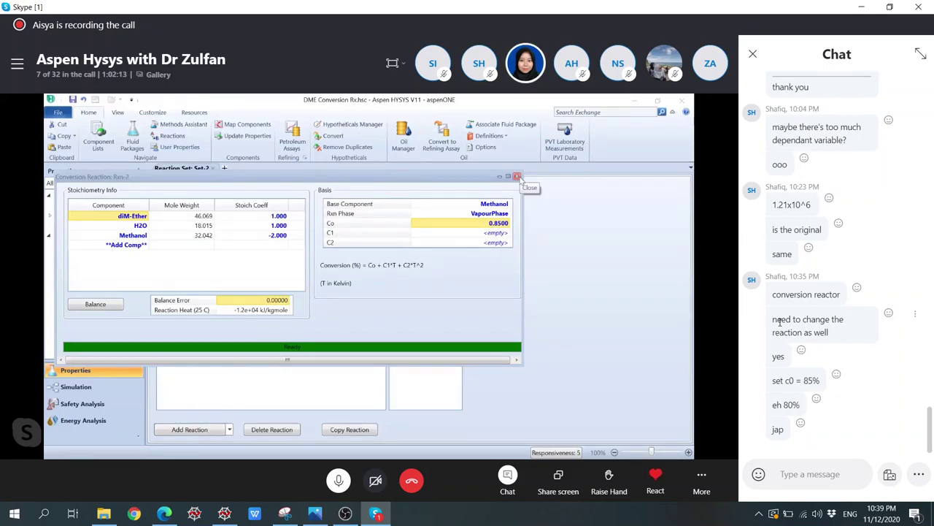
left_click(517, 177)
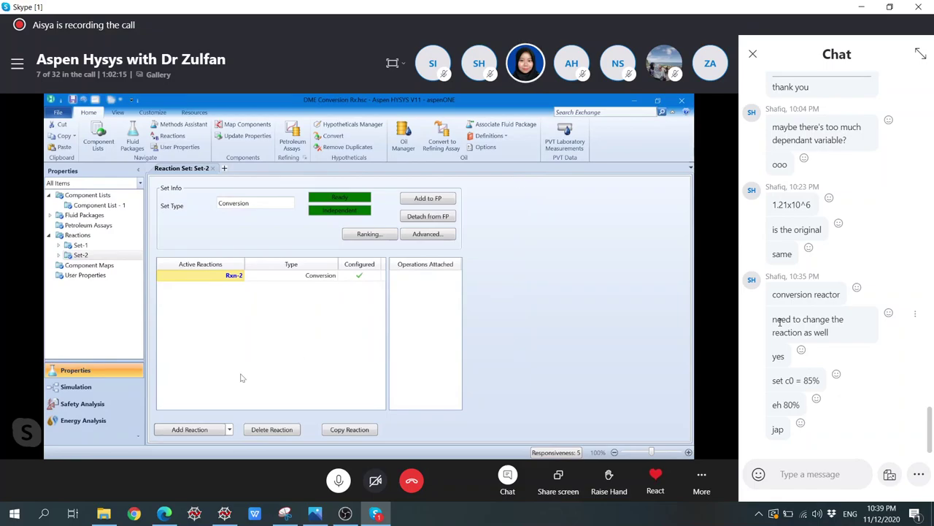
left_click(133, 390)
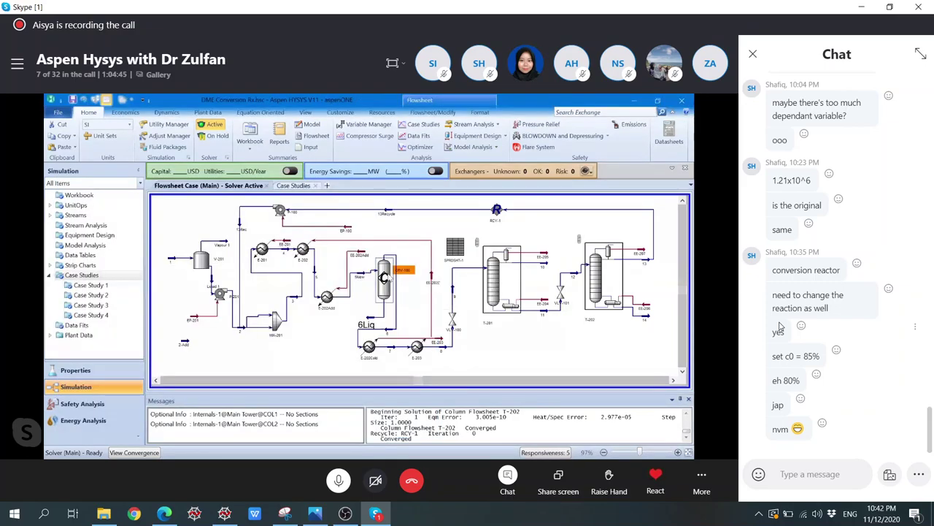
Step: Review the rating and reaction details of conversion reactor CRV-100, including the Co coefficient of Rxn-2
left_click(180, 184)
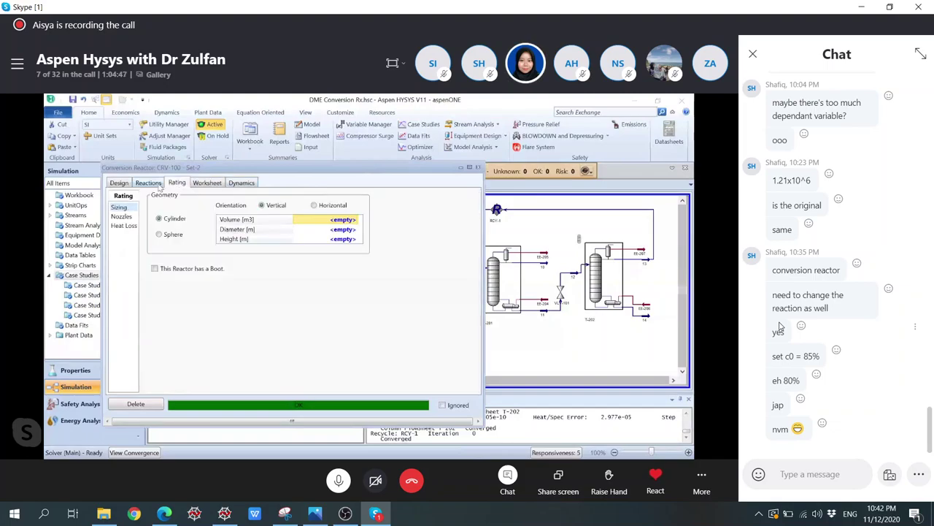
left_click(159, 185)
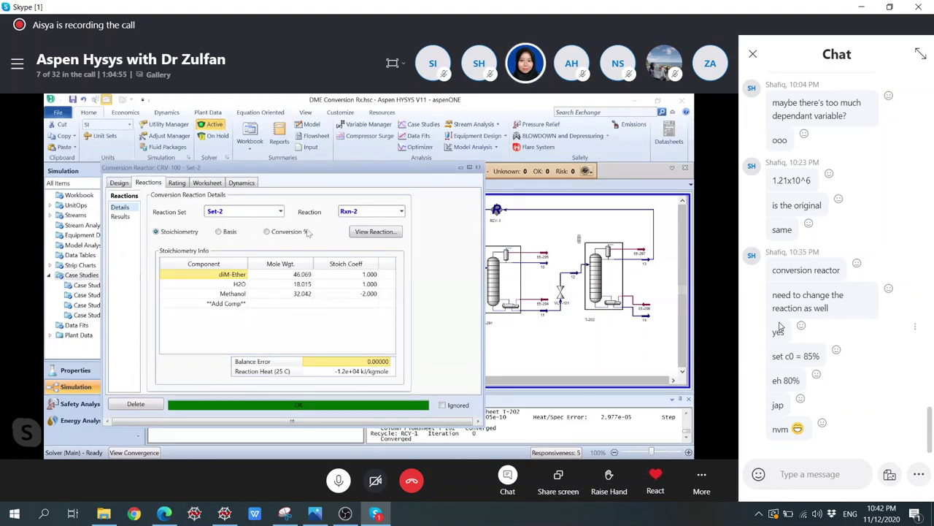
left_click(362, 233)
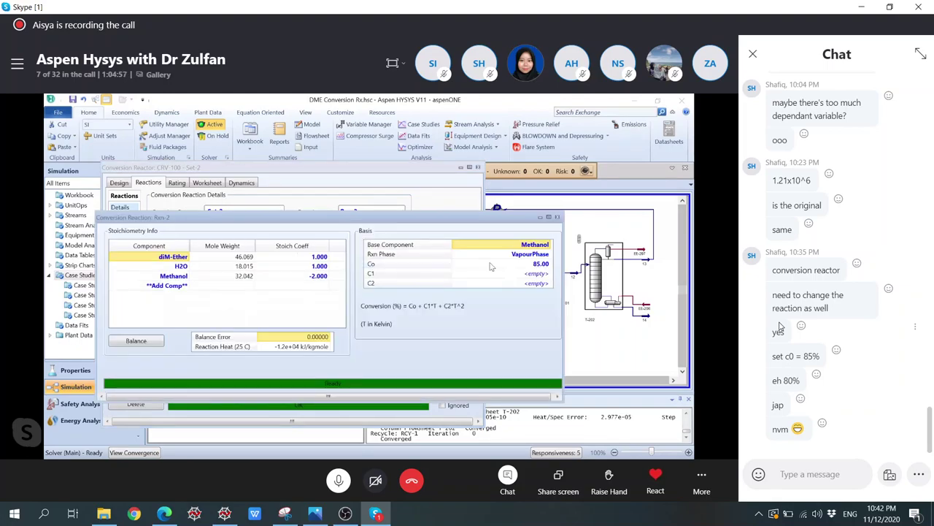
right_click(537, 264)
left_click(517, 298)
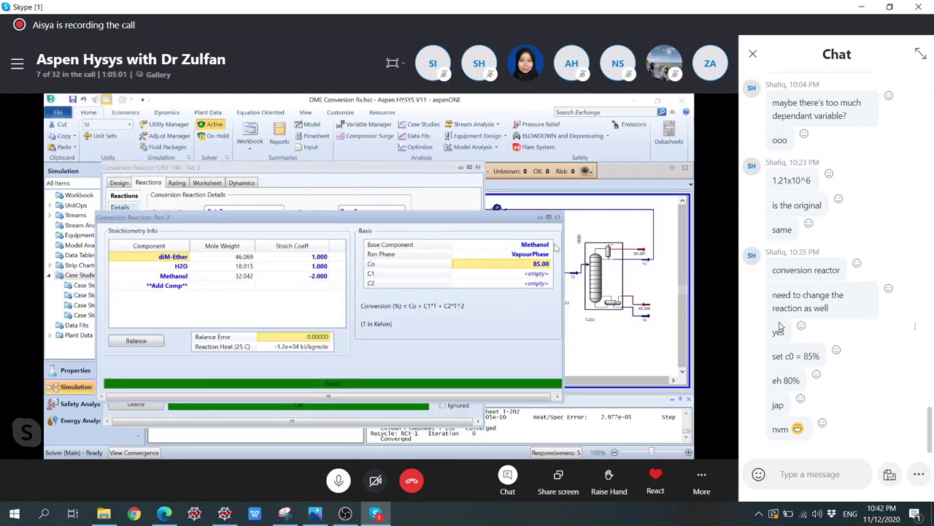
left_click(557, 218)
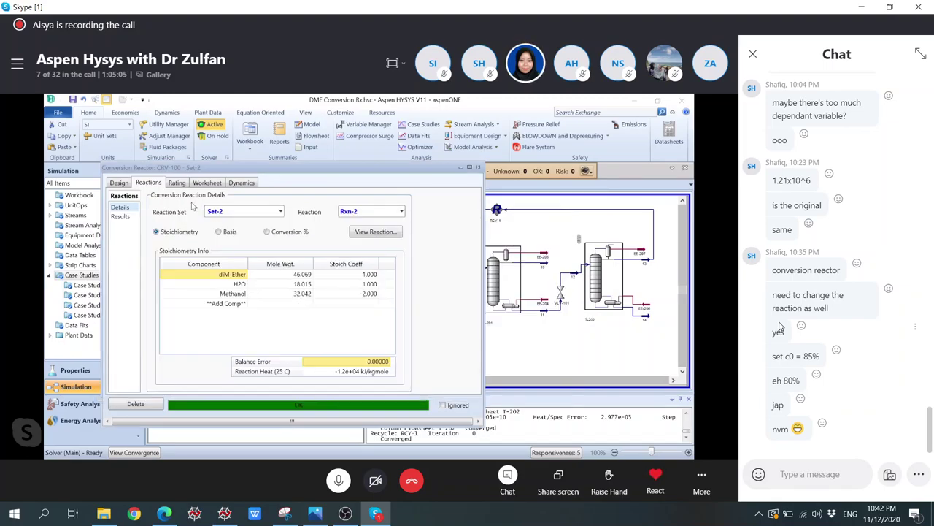
left_click(477, 168)
Step: Delete the 5New temperature from the independent variables of Case Study 4
left_click(292, 185)
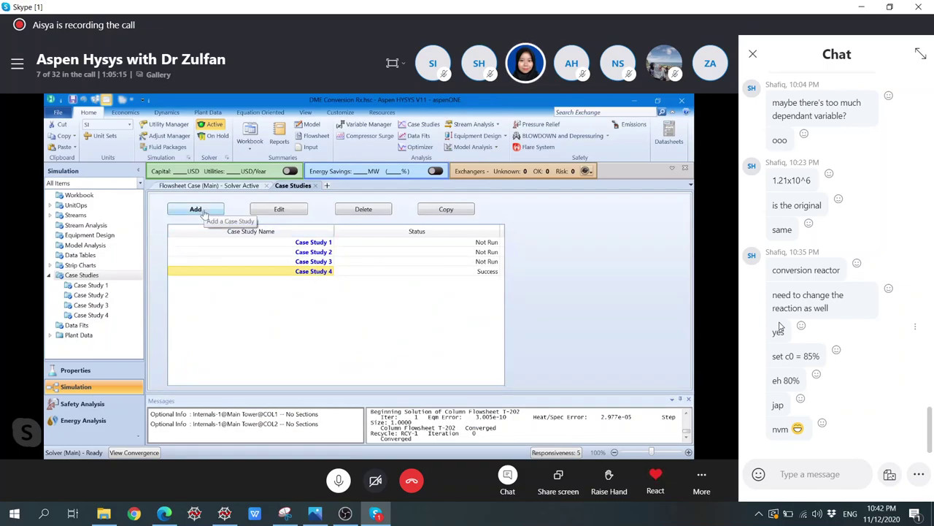
left_click(303, 271)
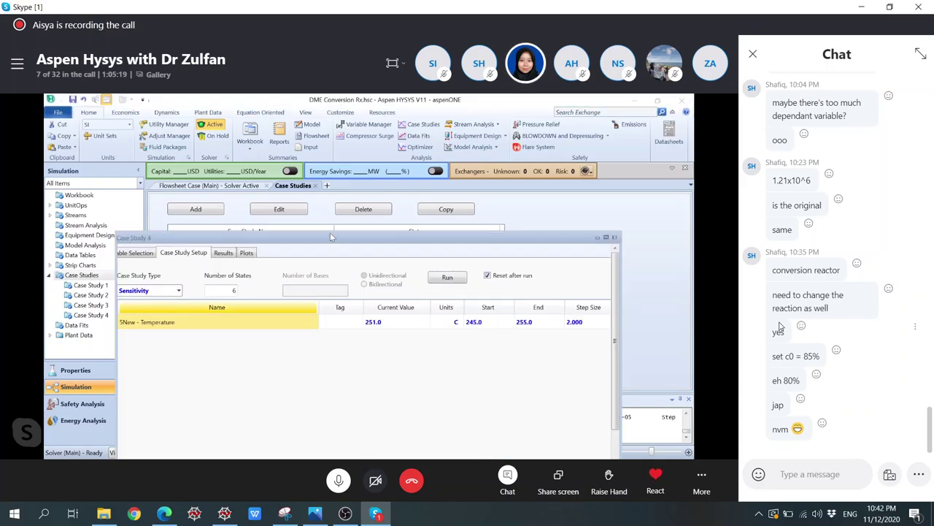
left_click_drag(330, 235, 330, 184)
left_click(130, 203)
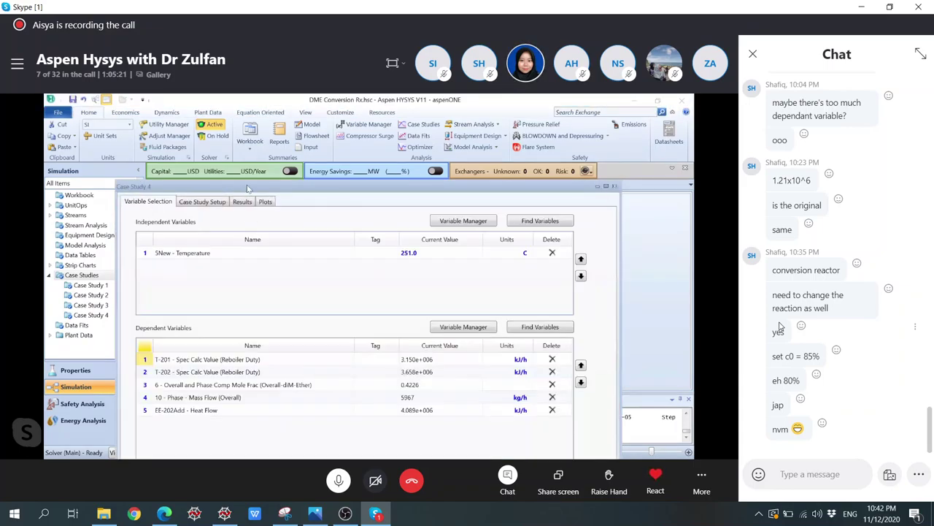
left_click_drag(229, 189, 252, 122)
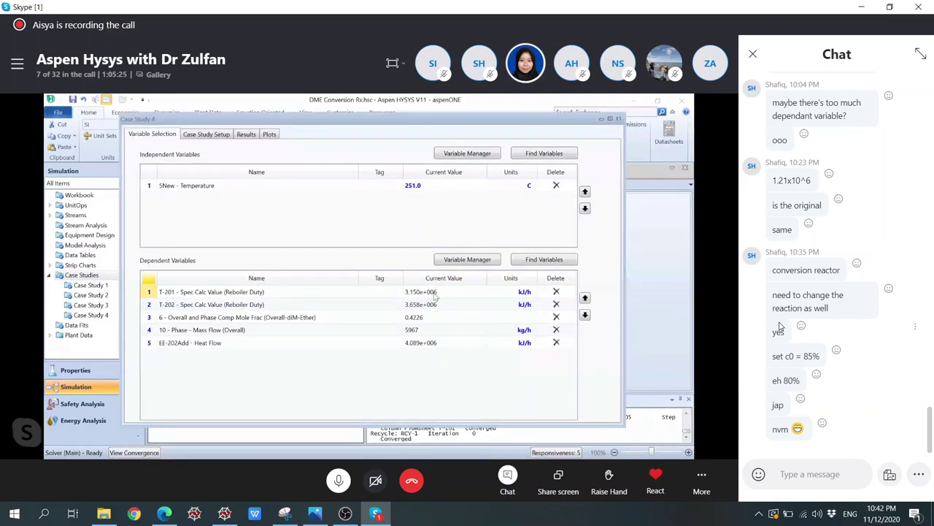
left_click(557, 187)
left_click(557, 187)
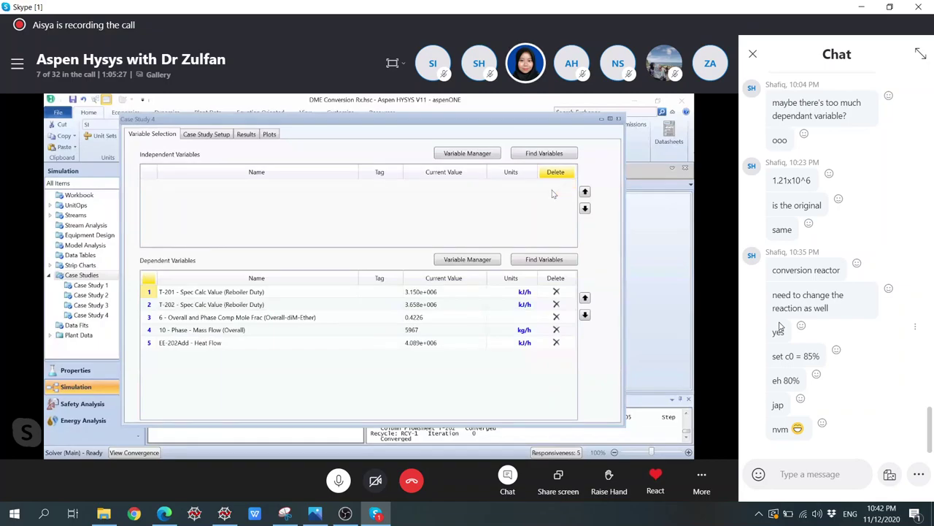
left_click(534, 156)
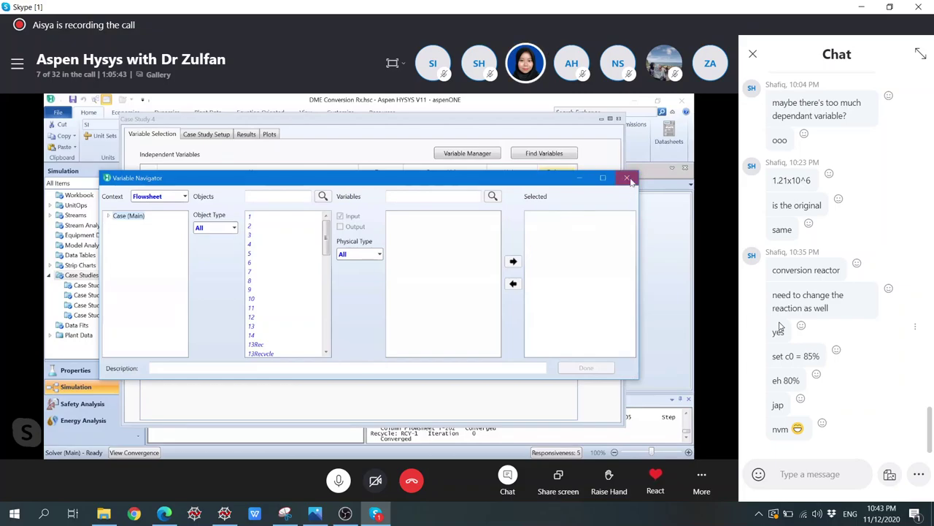
left_click(628, 178)
left_click(618, 118)
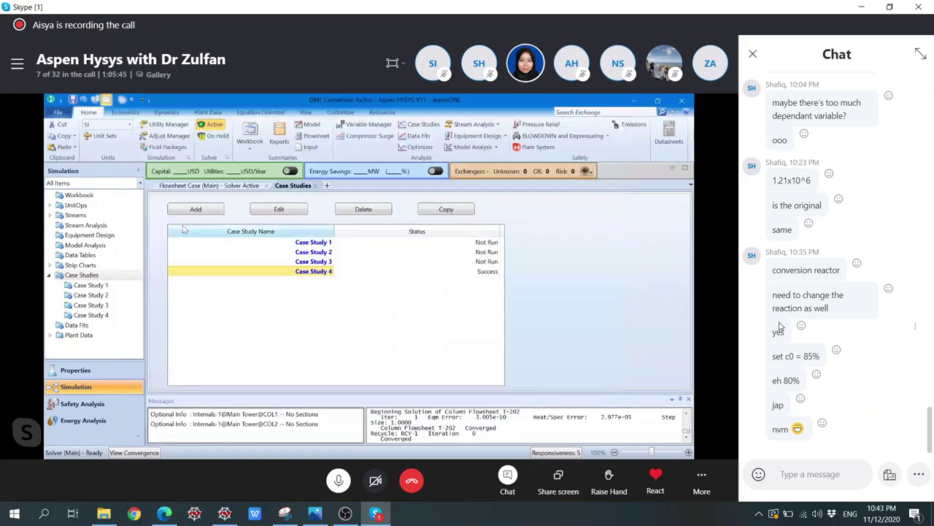
Step: Try to send the Co conversion coefficient of reactor CRV-100 to a case study
left_click(197, 185)
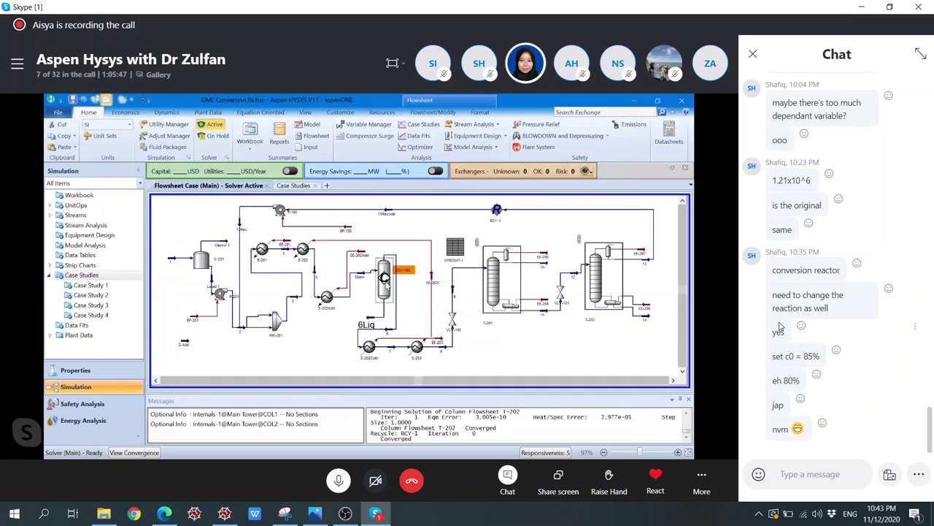
double_click(384, 280)
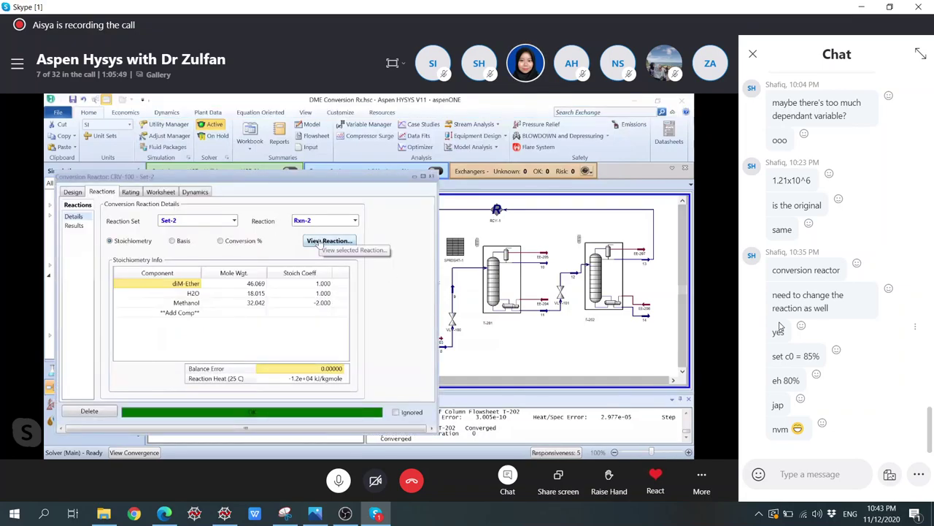
left_click(315, 242)
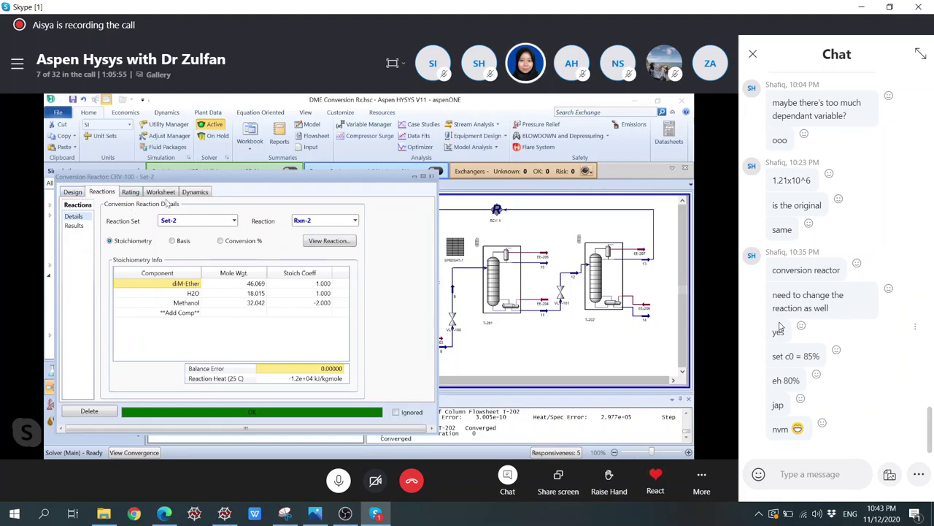
left_click(220, 241)
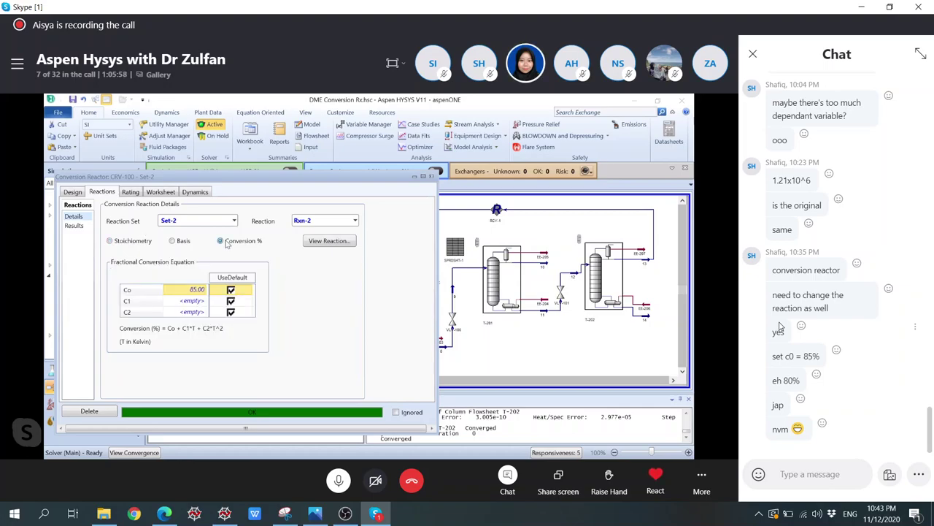
right_click(202, 293)
mouse_move(256, 345)
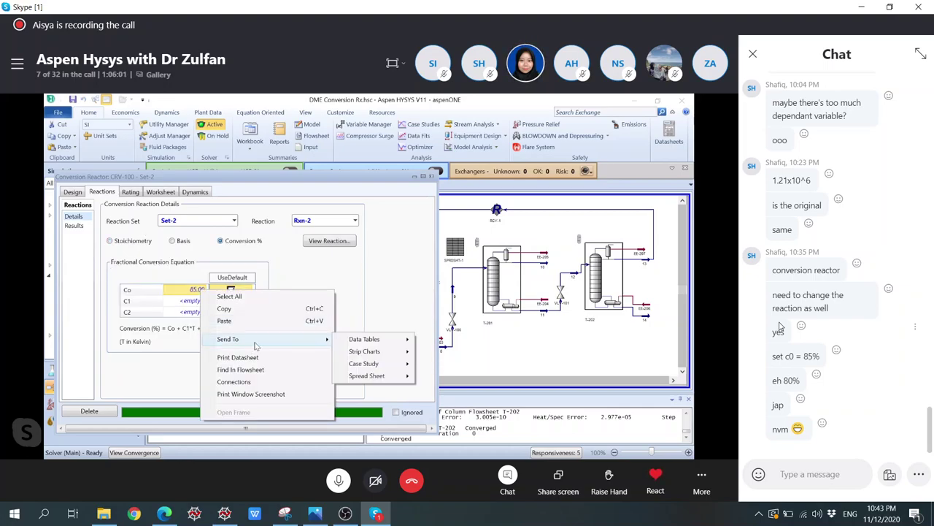
mouse_move(363, 363)
left_click(456, 425)
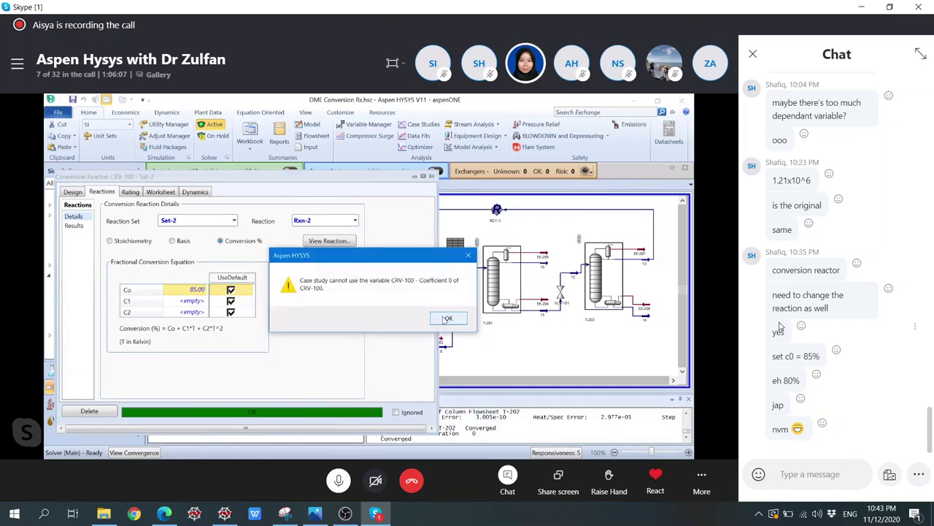
left_click(447, 319)
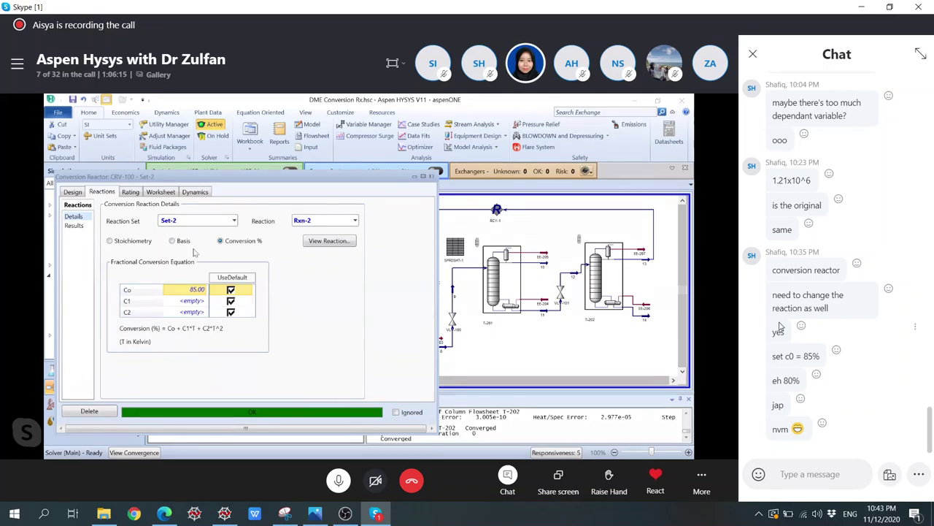
Step: Send the Co coefficient of conversion reaction Rxn-2 to Case Study 4, and close the reaction and reactor windows
left_click(336, 242)
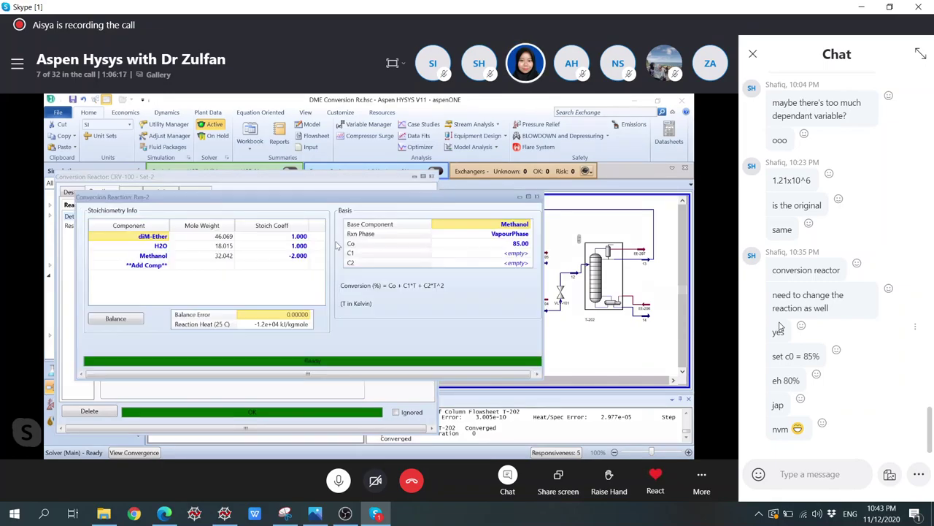
right_click(524, 248)
mouse_move(552, 293)
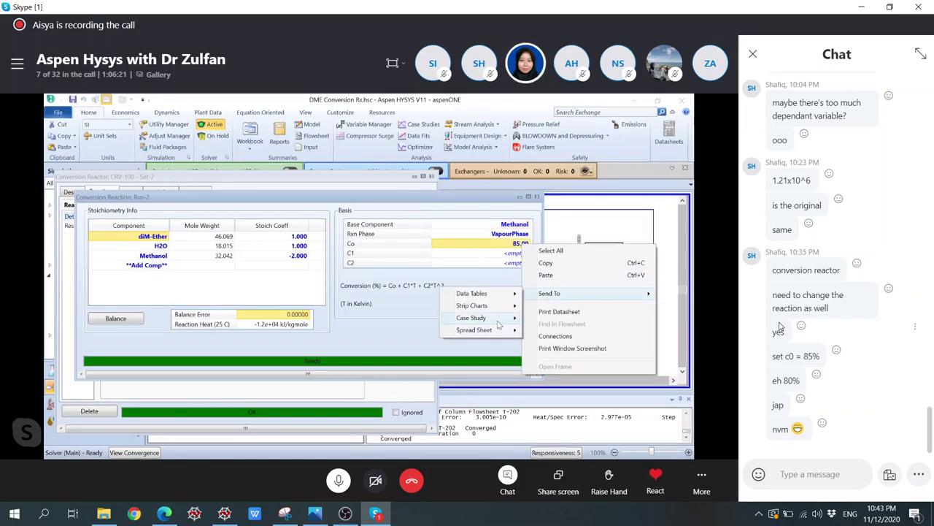
mouse_move(499, 324)
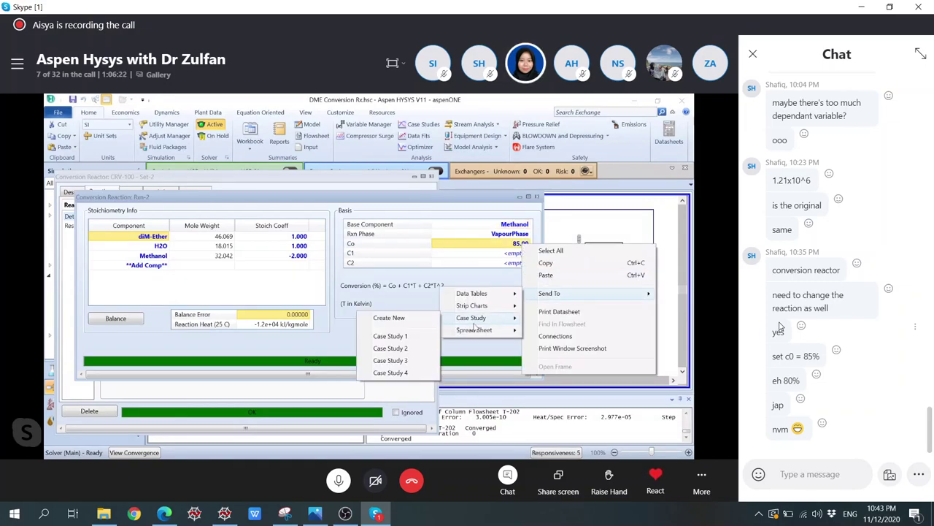
left_click(403, 373)
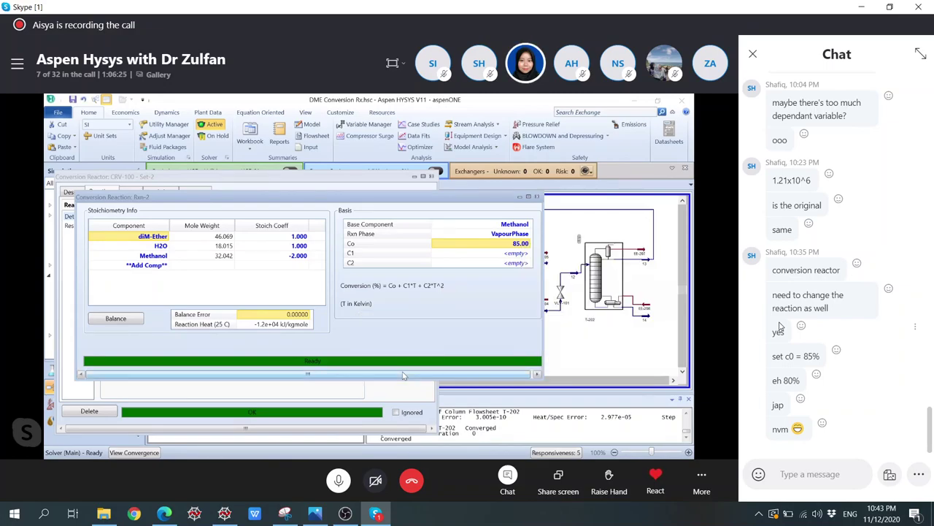
left_click(536, 196)
left_click(431, 176)
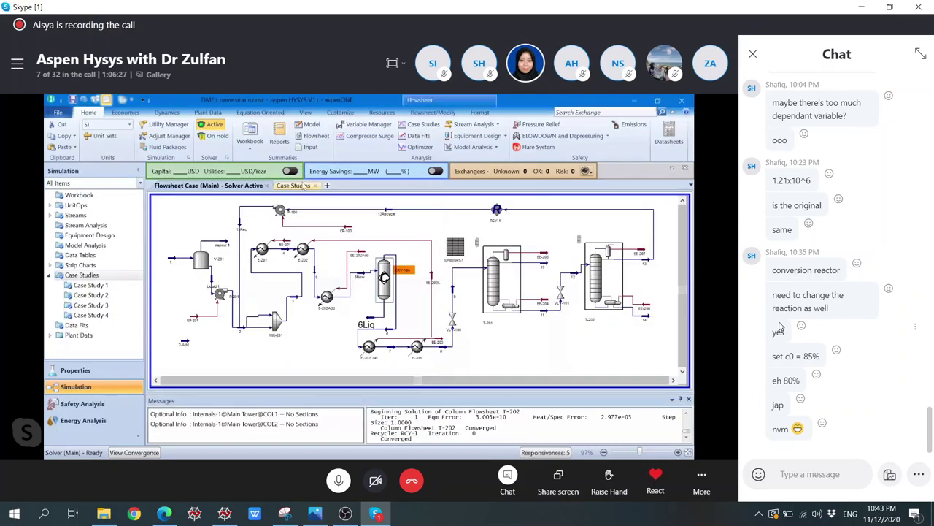
Step: Set up Case Study 4 to vary the Rxn-2 conversion from 75 to 90 with a step size of 2
left_click(306, 186)
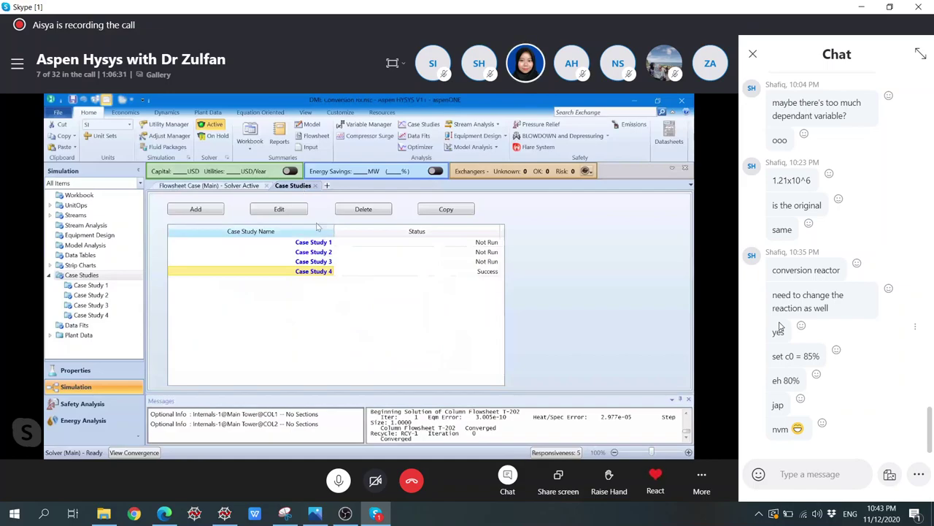
double_click(328, 271)
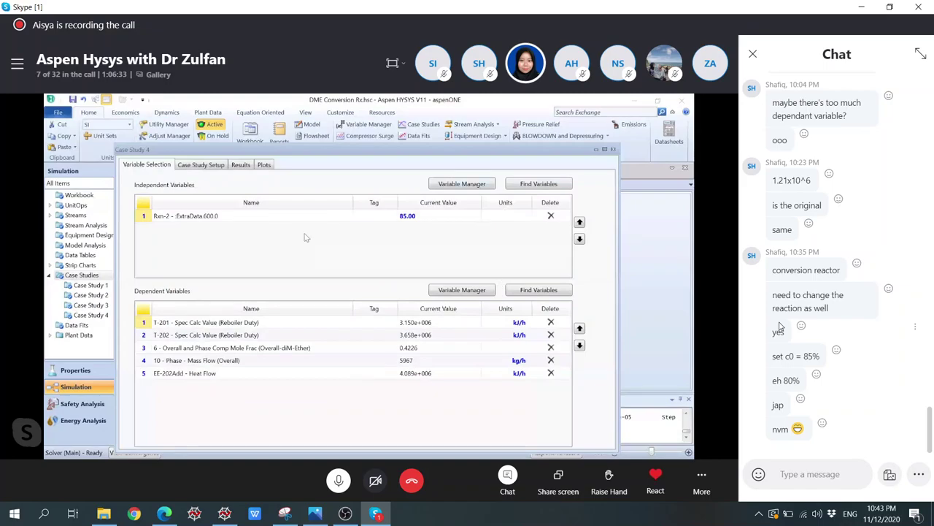
left_click(186, 166)
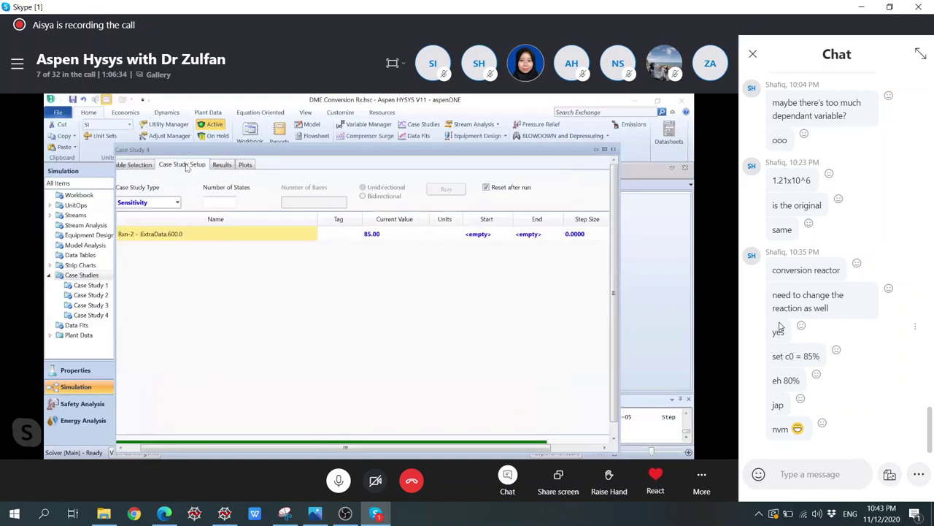
left_click(478, 234)
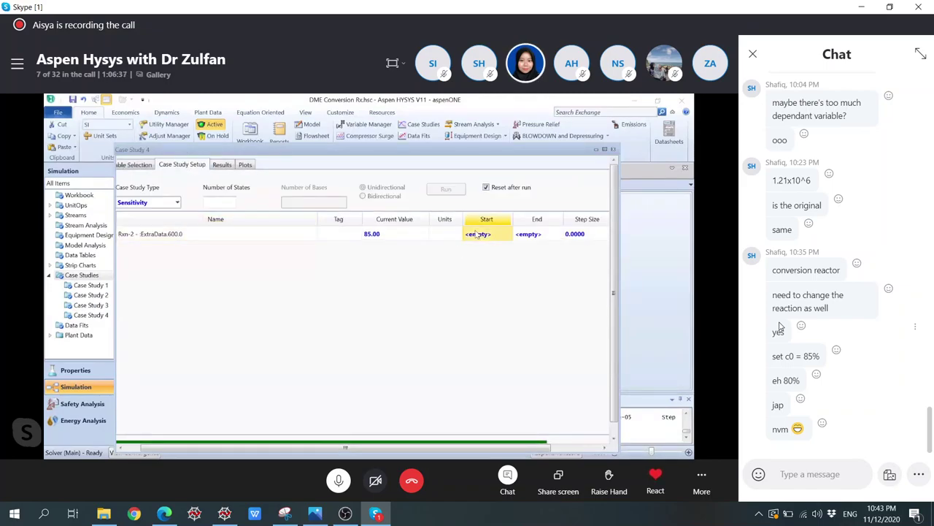
type("75")
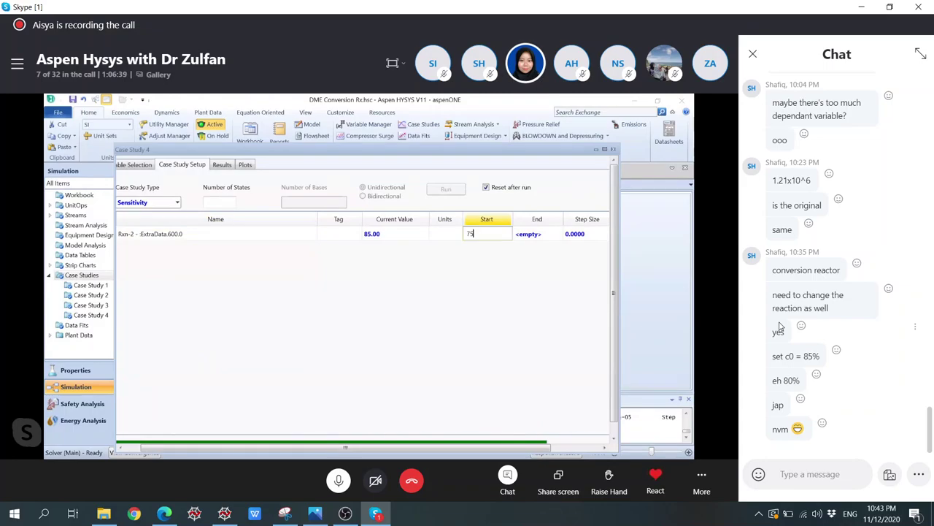
left_click(538, 235)
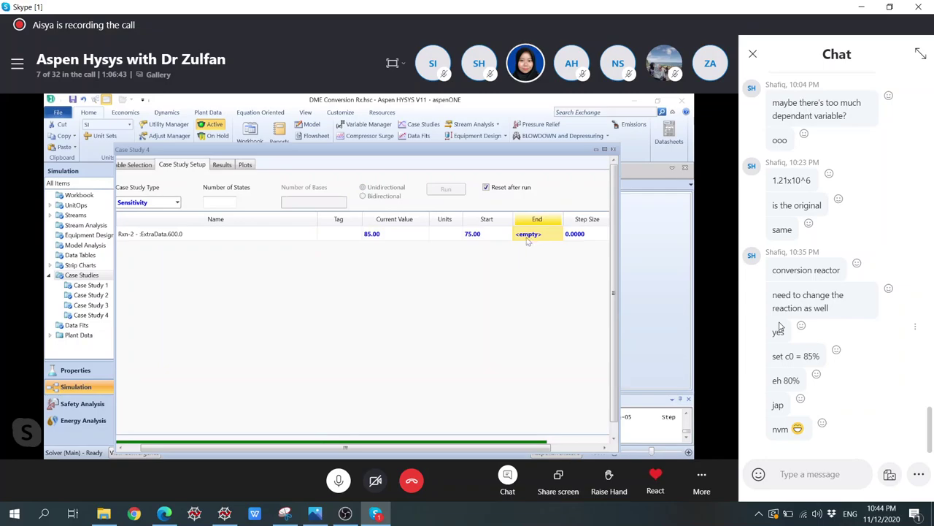
type("90")
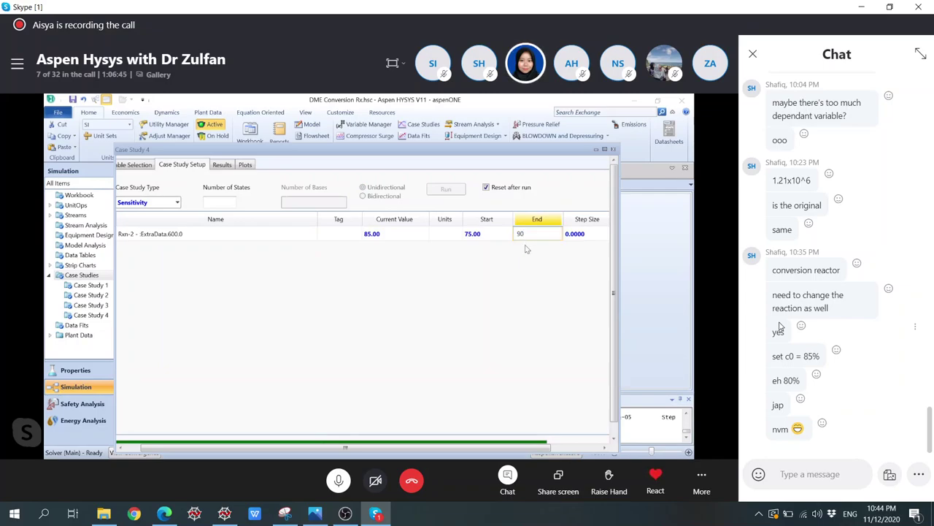
key("Return")
left_click(576, 238)
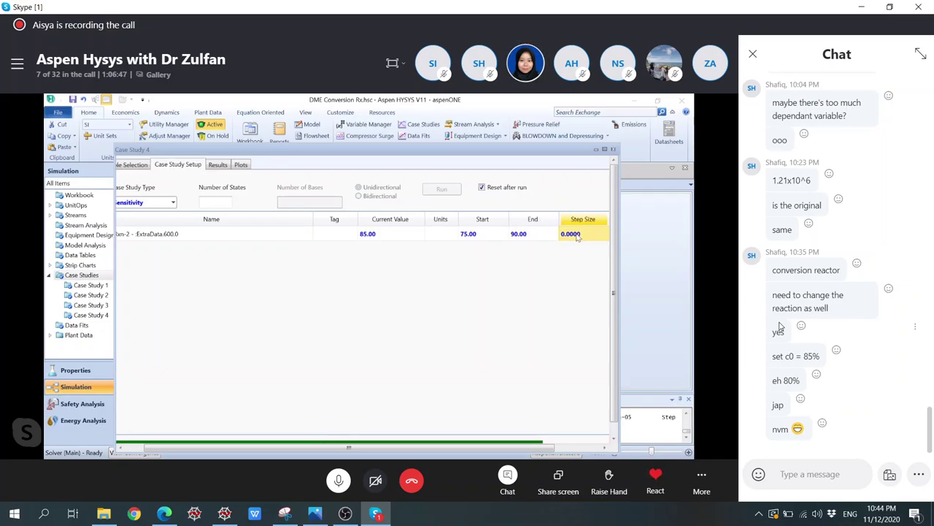
type("2")
key("Return")
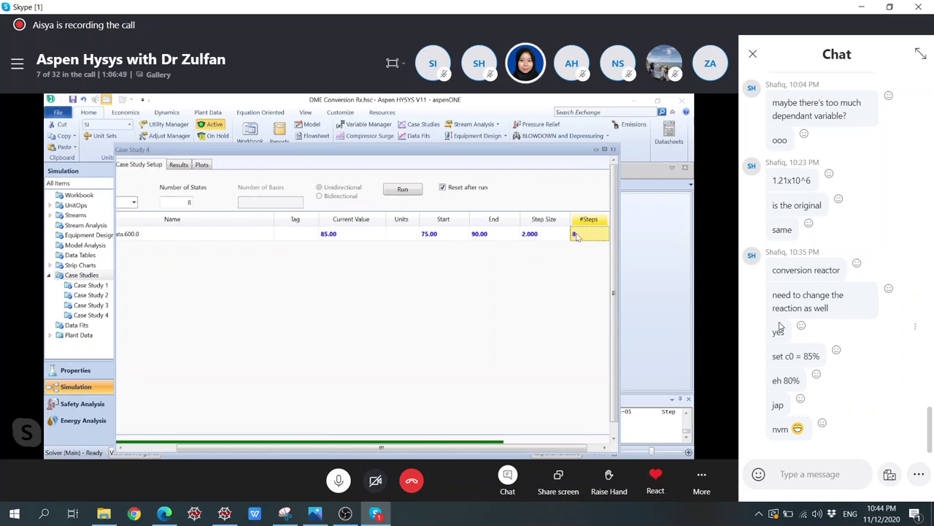
Step: Run Case Study 4 and review its results table and the T-201 reboiler duty plot against conversion
left_click(406, 191)
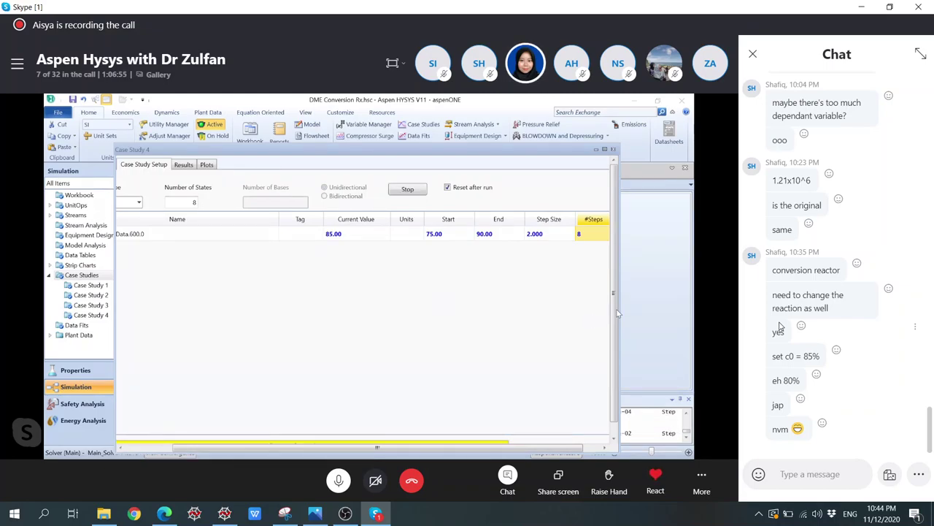
scroll(598, 340, "down", 1)
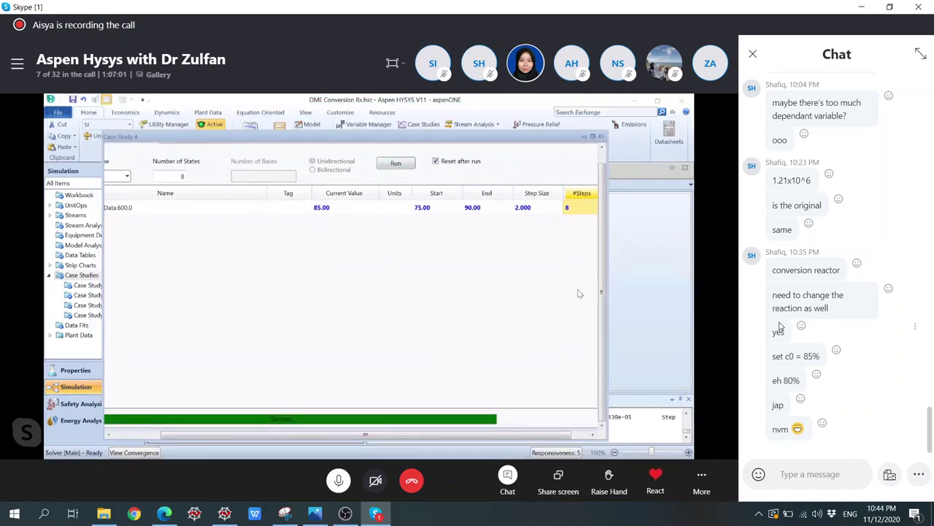
scroll(606, 228, "up", 1)
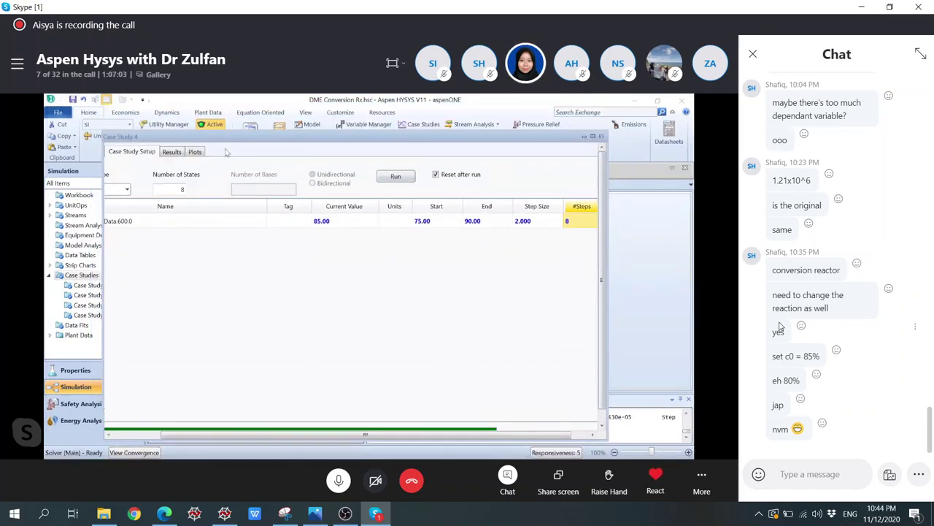
left_click(170, 151)
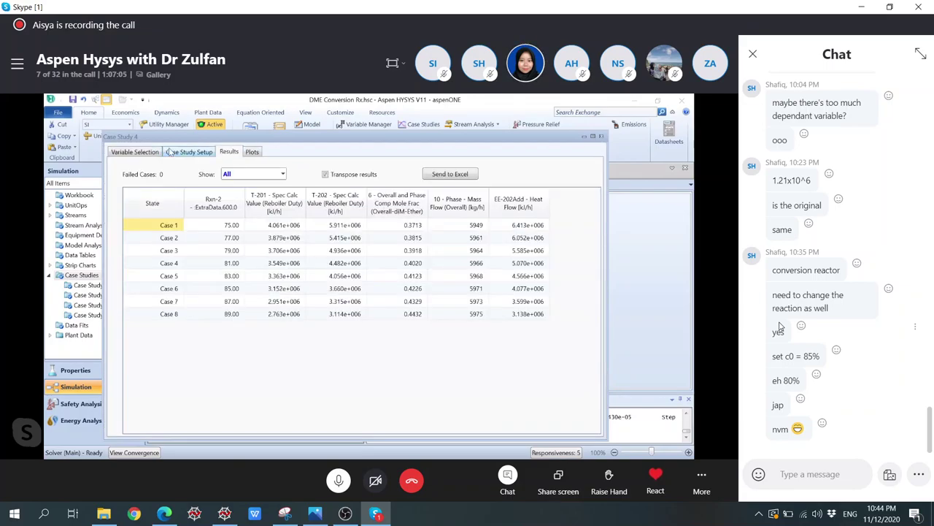
left_click(253, 151)
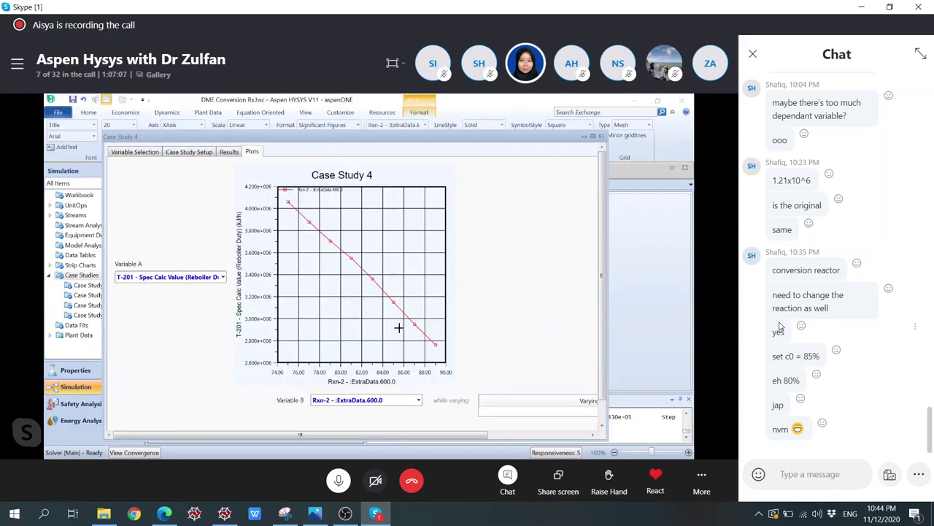
left_click(222, 277)
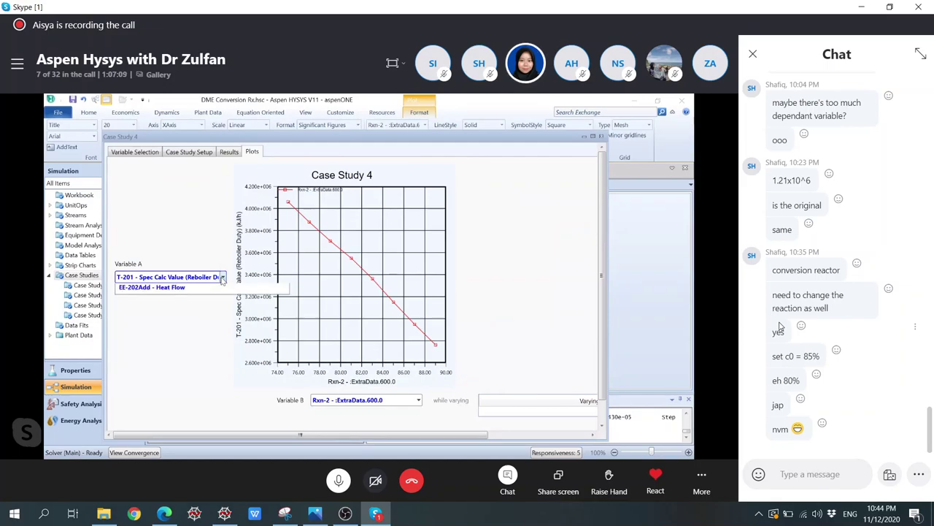
left_click(226, 158)
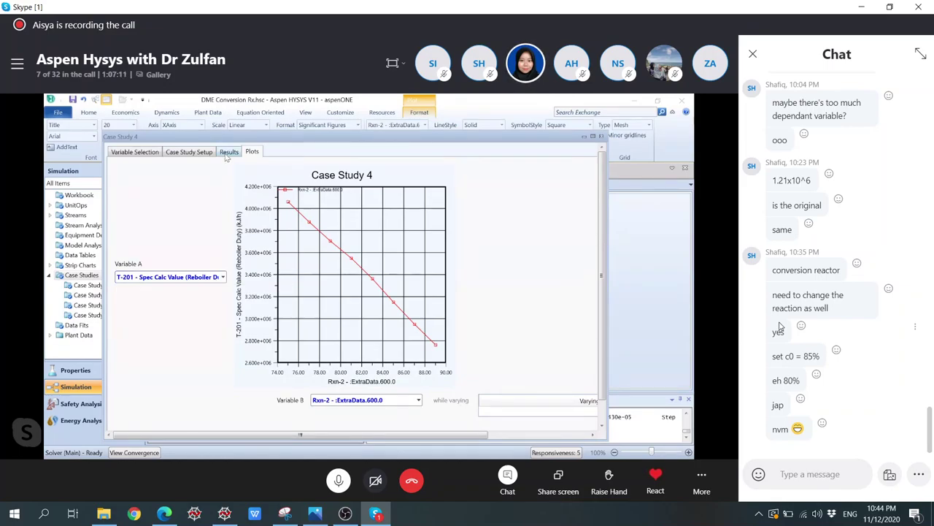
Step: Export the Case Study 4 results table to the Desktop as a CSV file named Case 4_Varying Conversion
left_click(228, 152)
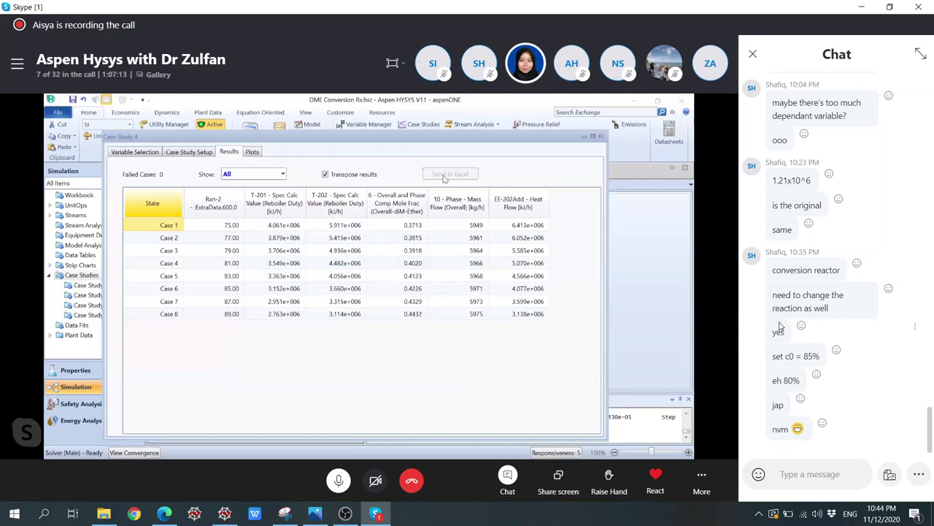
left_click(444, 176)
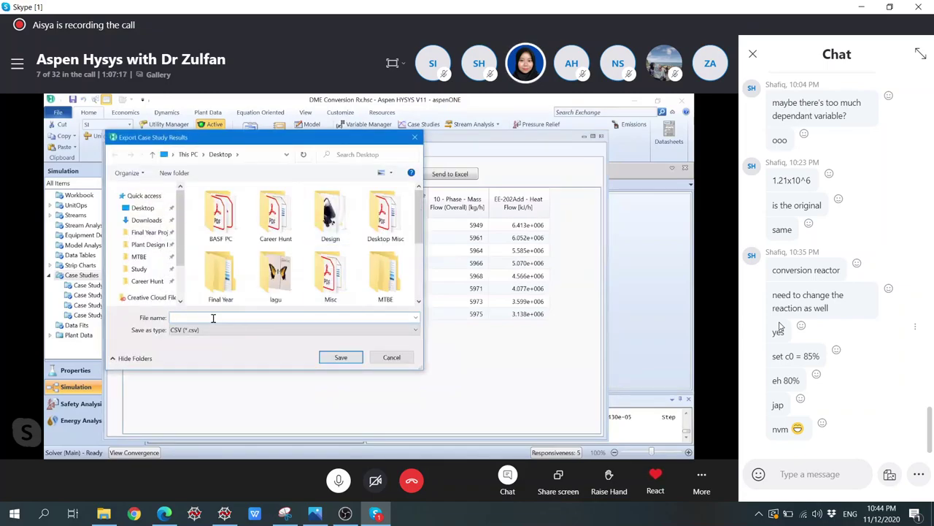
scroll(314, 292, "down", 3)
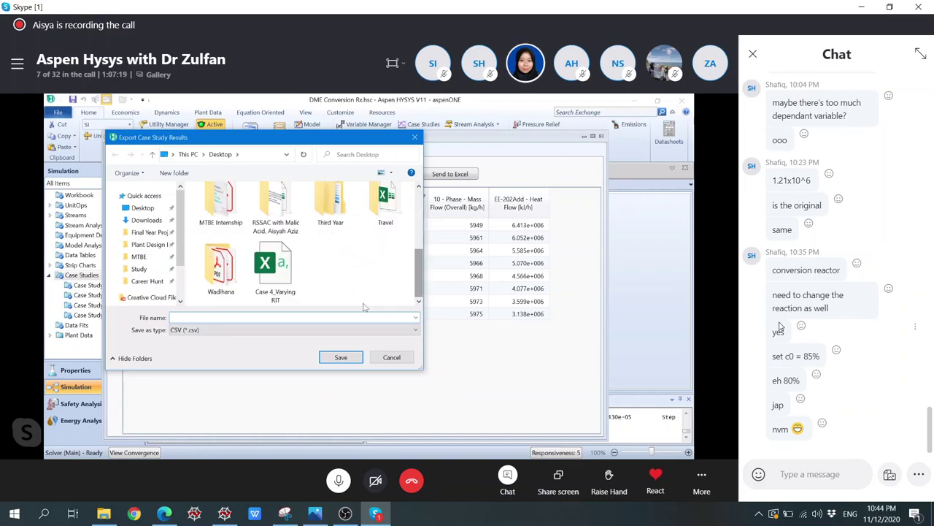
type("Case")
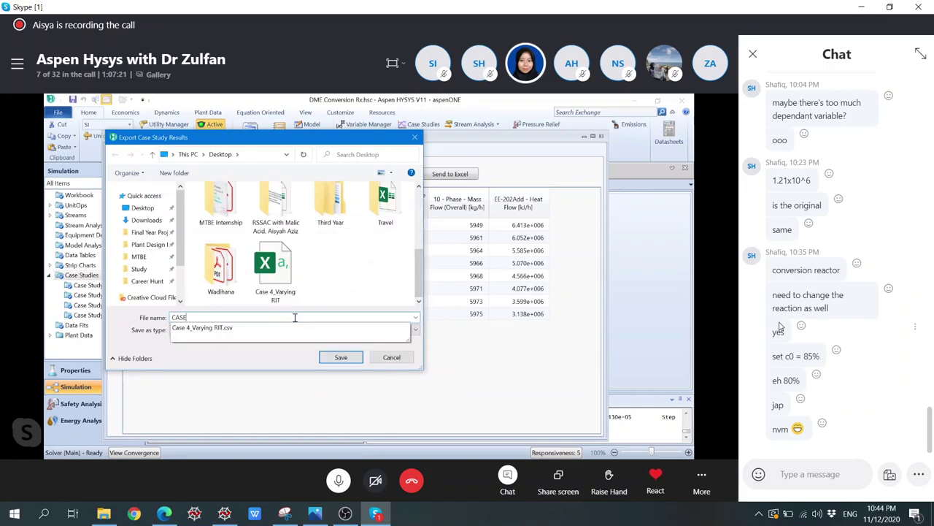
key("BackSpace")
key("BackSpace")
key("BackSpace")
type("ase 4")
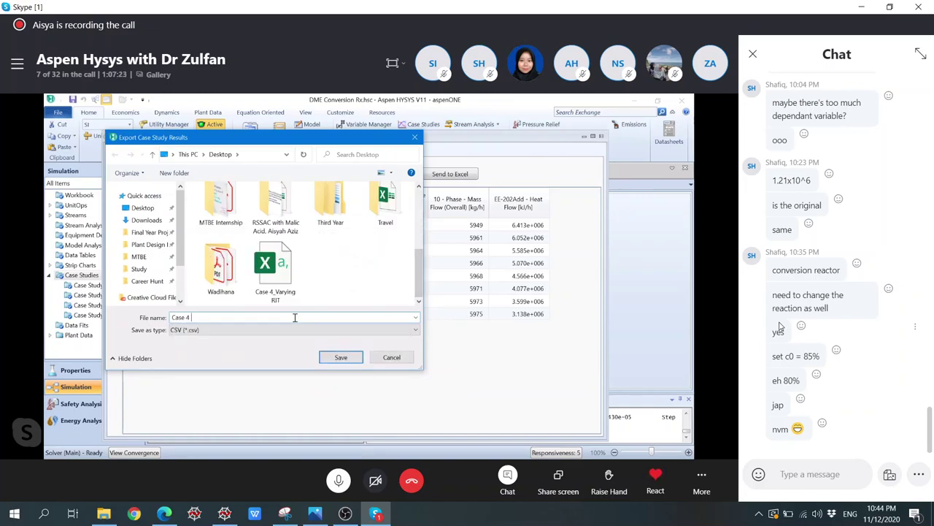
key("BackSpace")
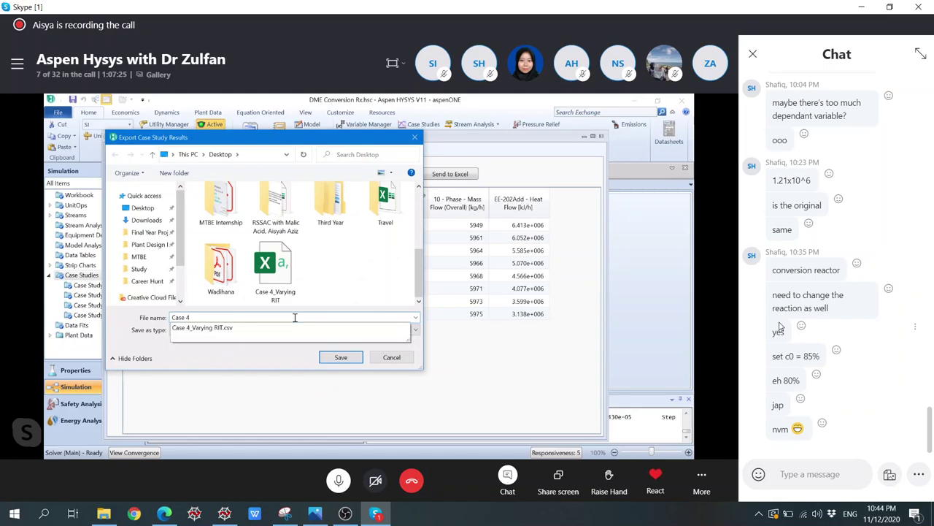
type("_Varying Co")
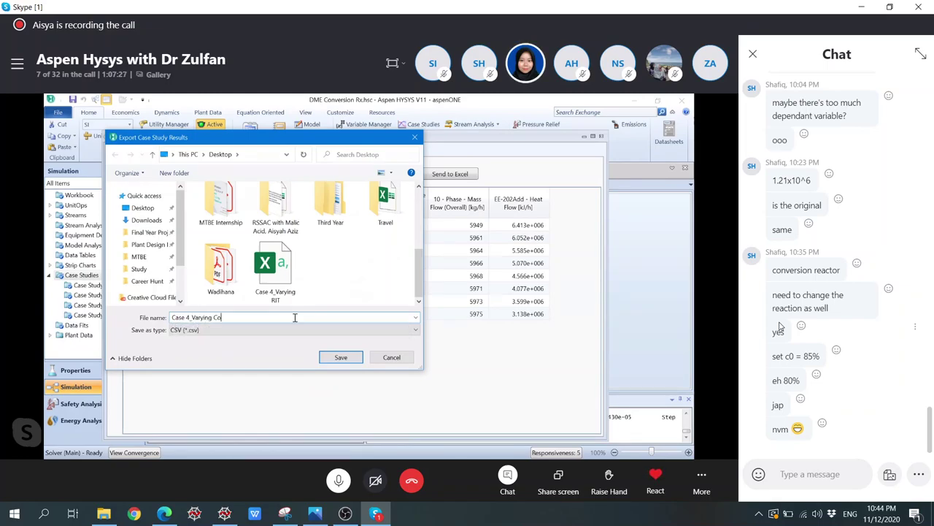
type("nversion")
left_click(336, 358)
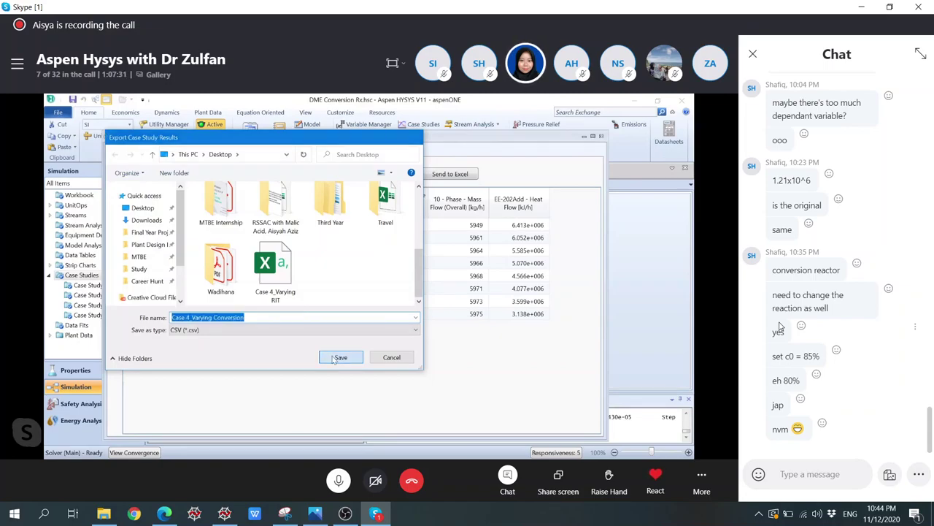
Step: Minimise the case study and simulation windows and open the exported Case 4_Varying Conversion file from the desktop in Excel
left_click(584, 137)
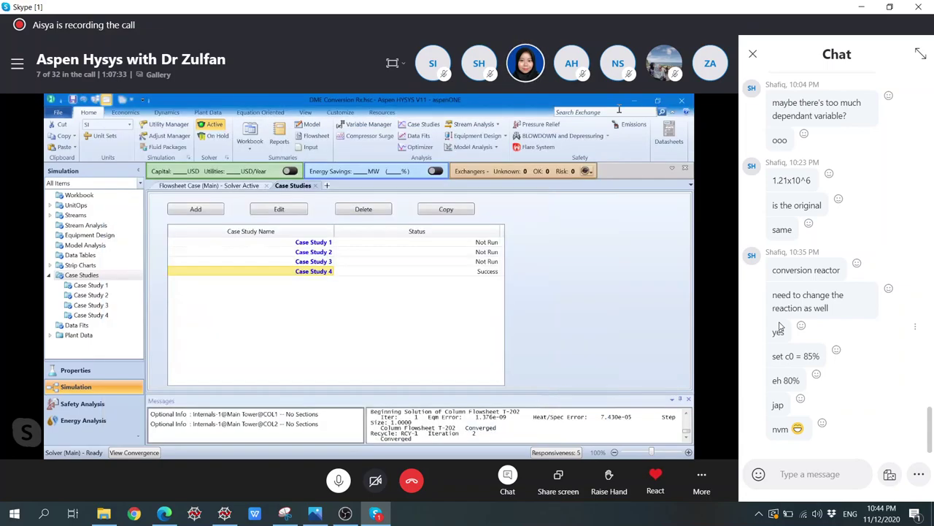
left_click(633, 103)
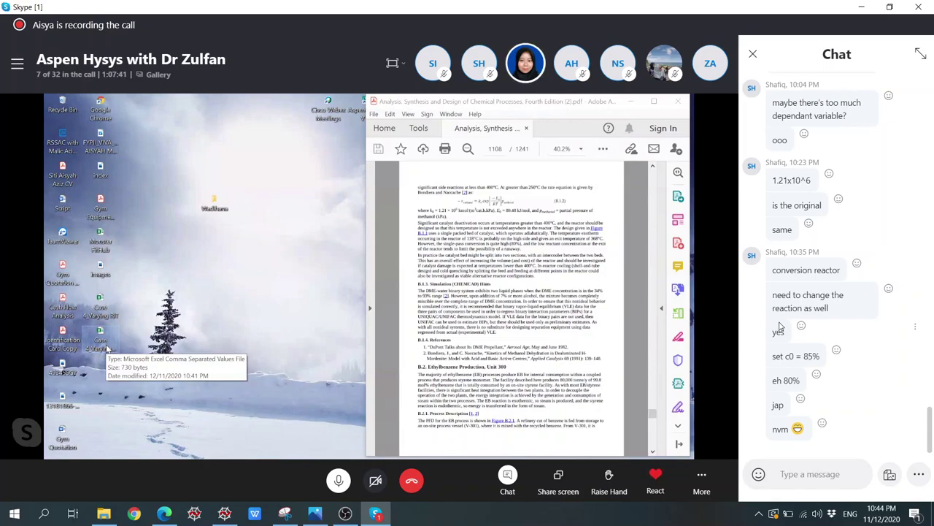
double_click(106, 349)
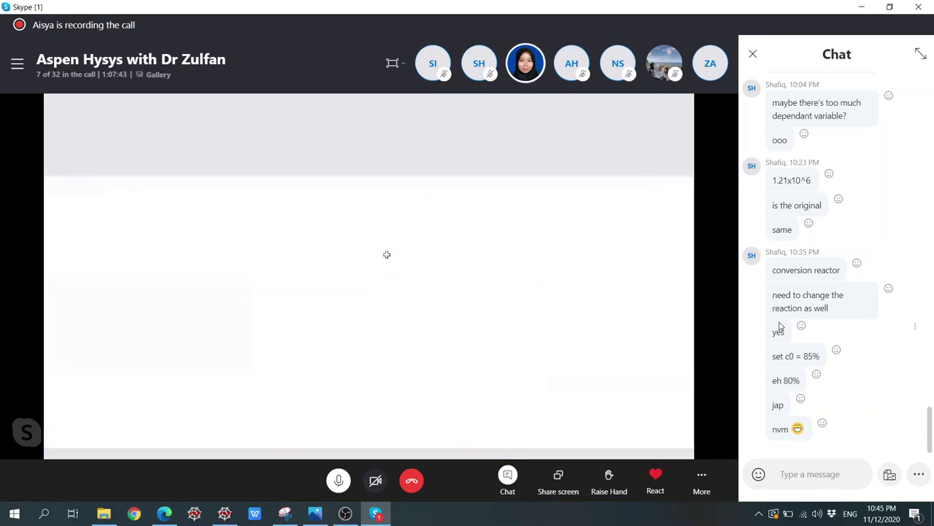
Step: Enter the column header Total Energy in cell H3, beside the EE-202Add heat flow column
left_click(305, 241)
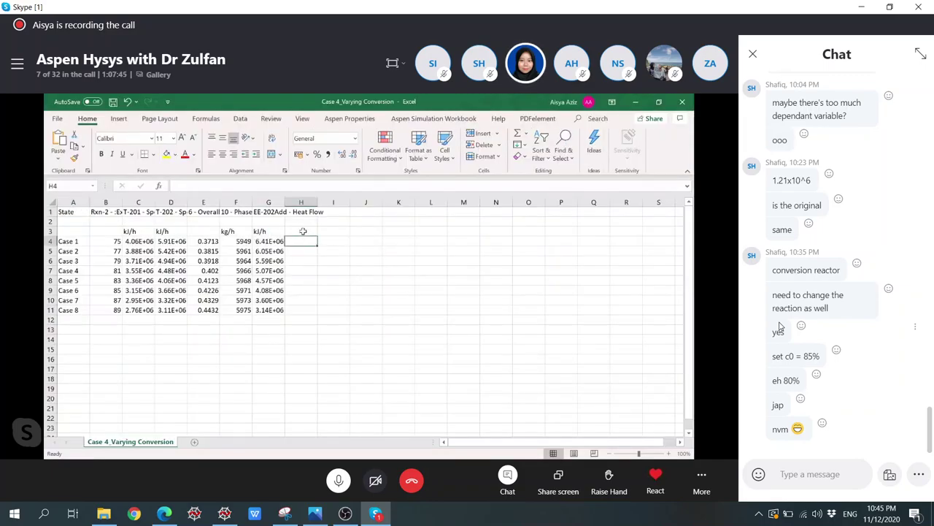
left_click(303, 231)
type("Toaal Energy")
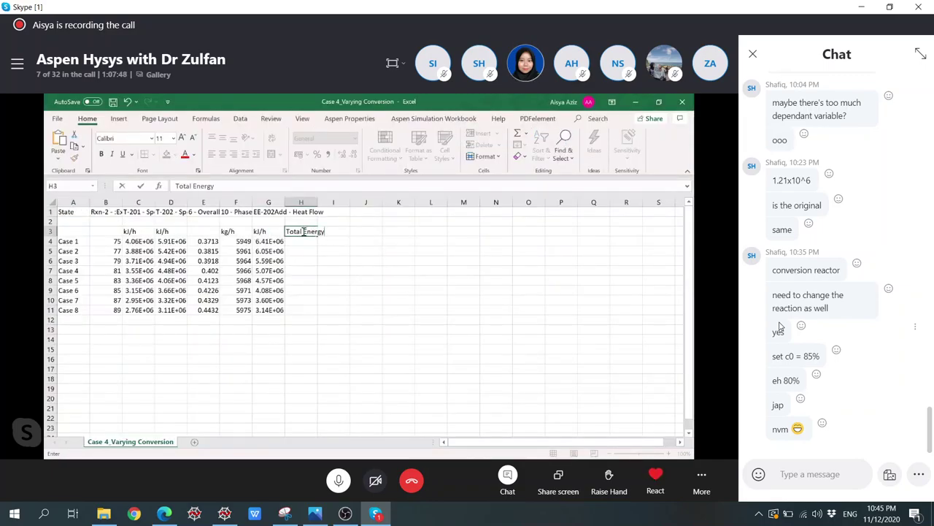
key("Return")
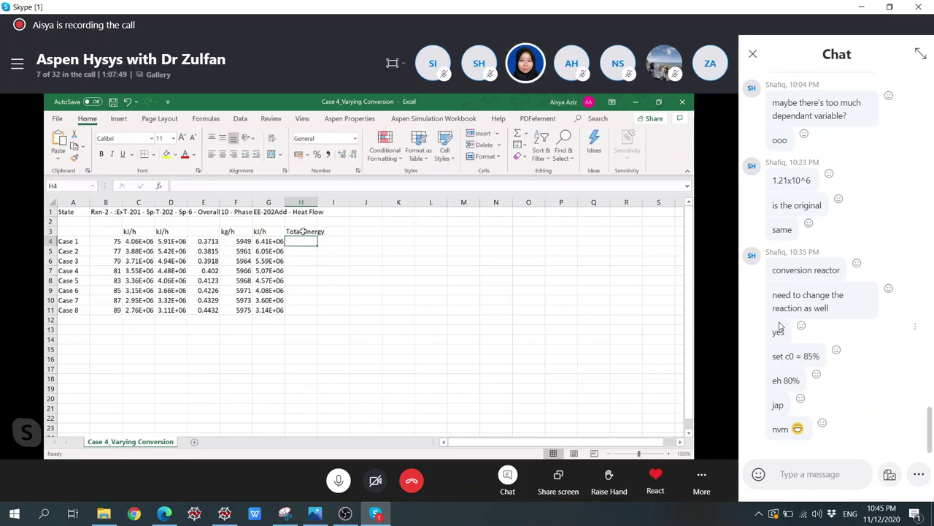
Step: Calculate total energy as =sum(C4:D4)+G4 in cell H4 and fill the formula down to H11
type("=s")
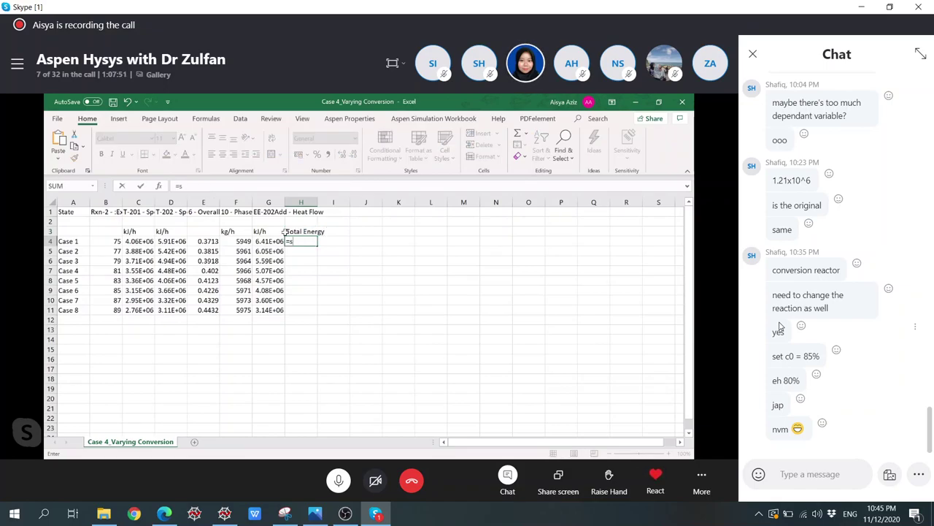
type("um(")
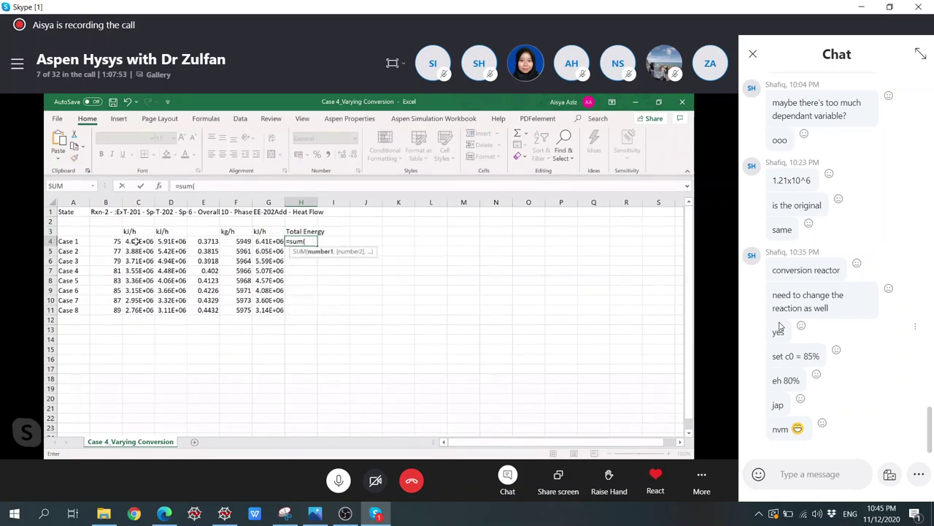
left_click_drag(136, 241, 171, 240)
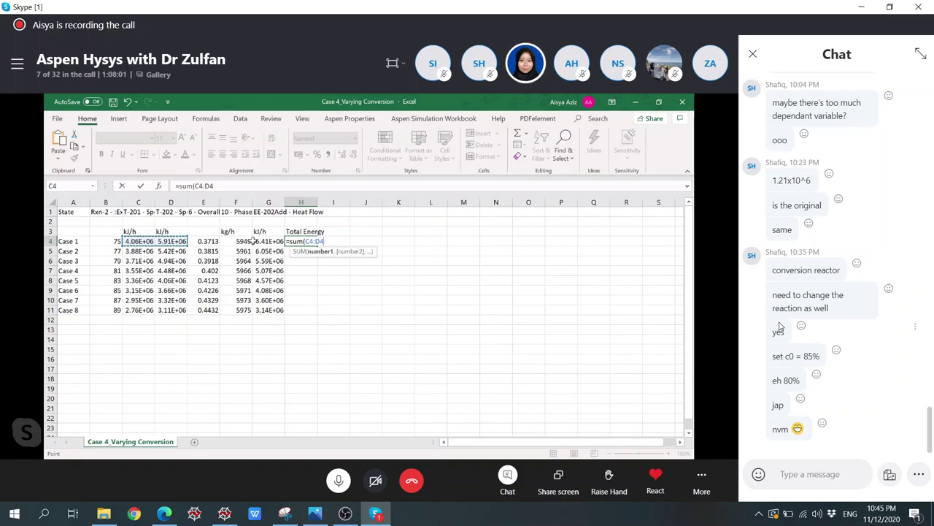
type(")+")
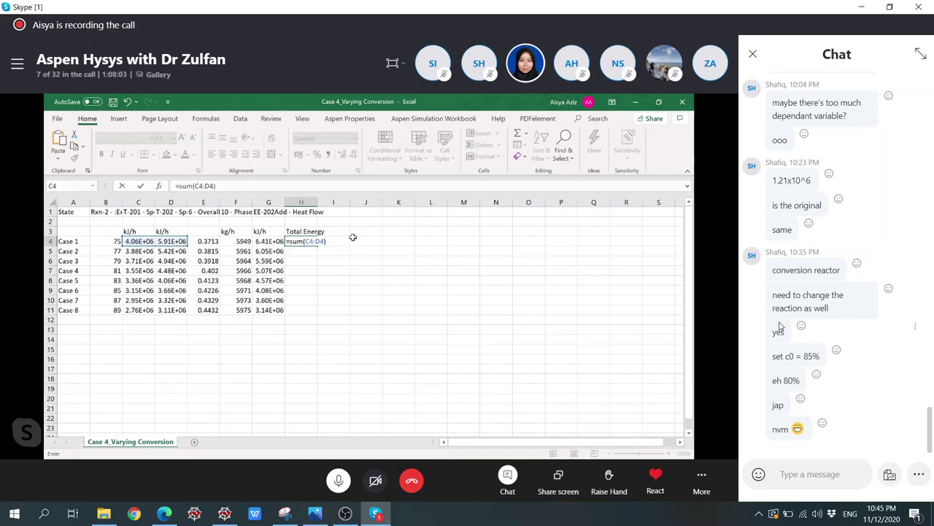
left_click(265, 241)
key("Return")
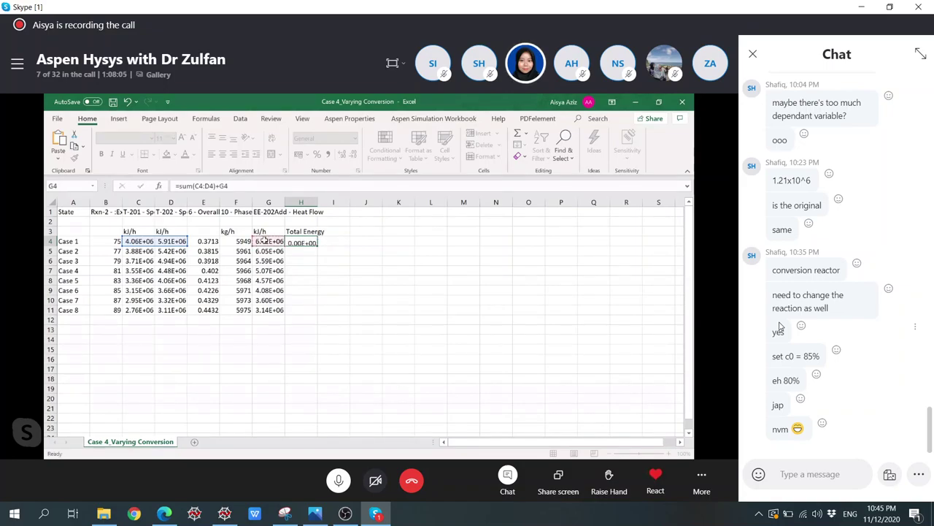
left_click(313, 241)
left_click_drag(313, 271, 313, 313)
Step: Enter the header Specific in cell I3, calculate =H4/F4/10^3 in I4 and fill the formula down to I11
left_click(339, 229)
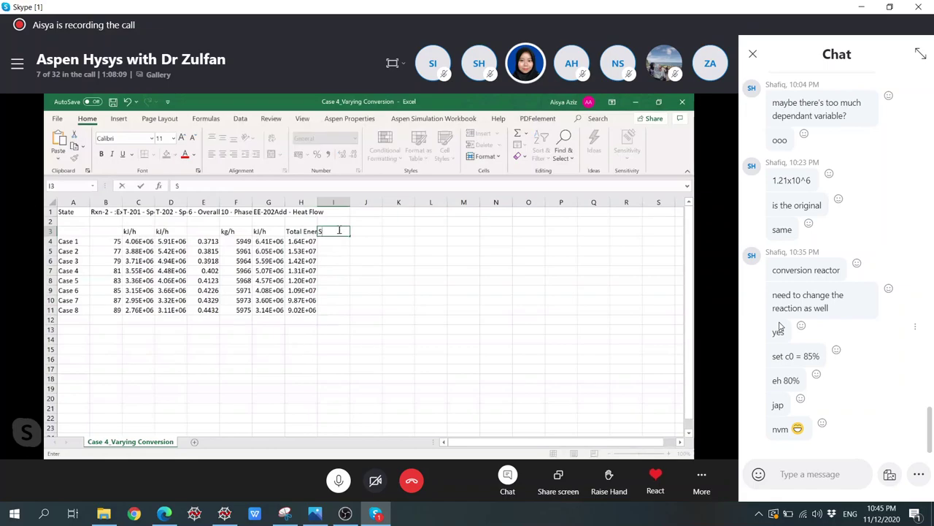
type("Specific")
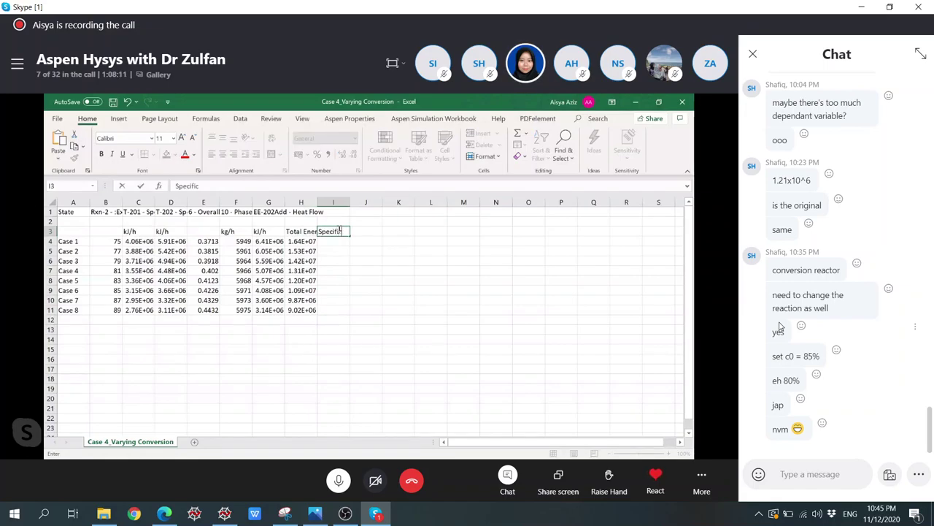
key("Return")
type("=")
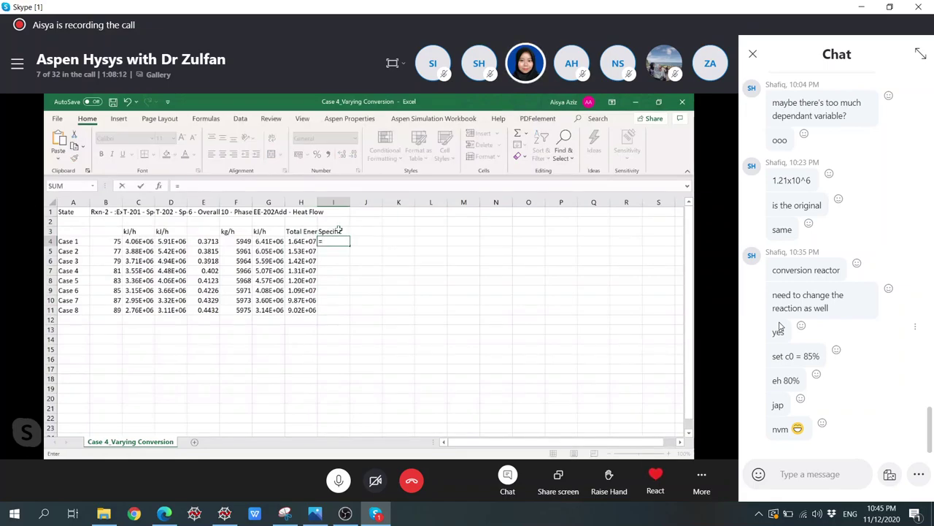
left_click(296, 243)
type("/")
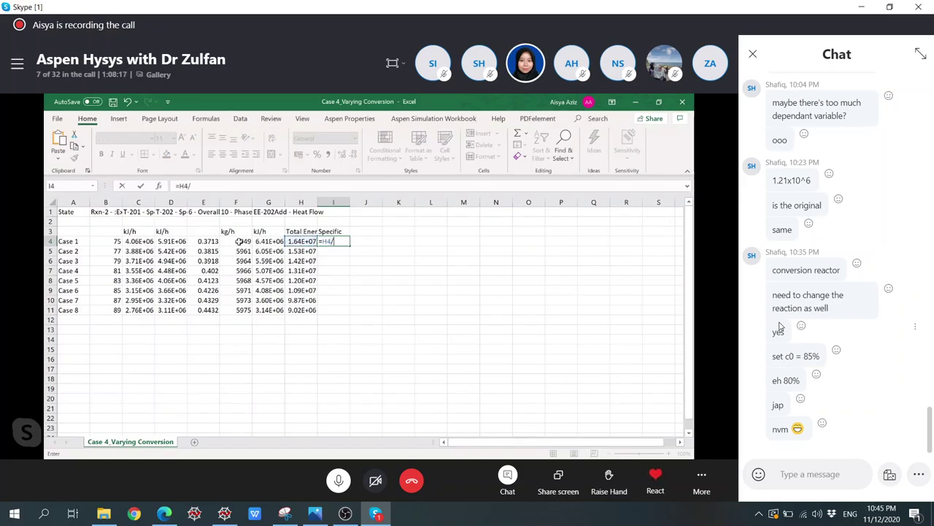
left_click(239, 241)
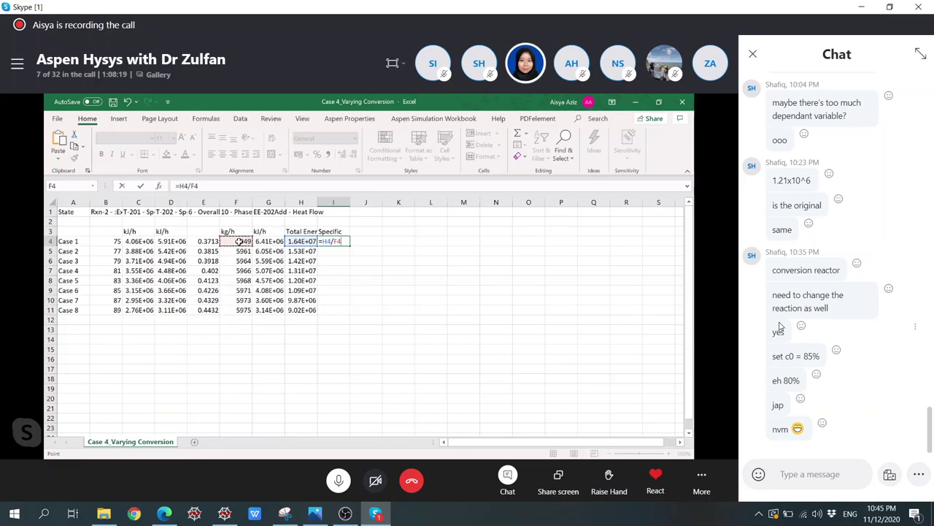
type("/")
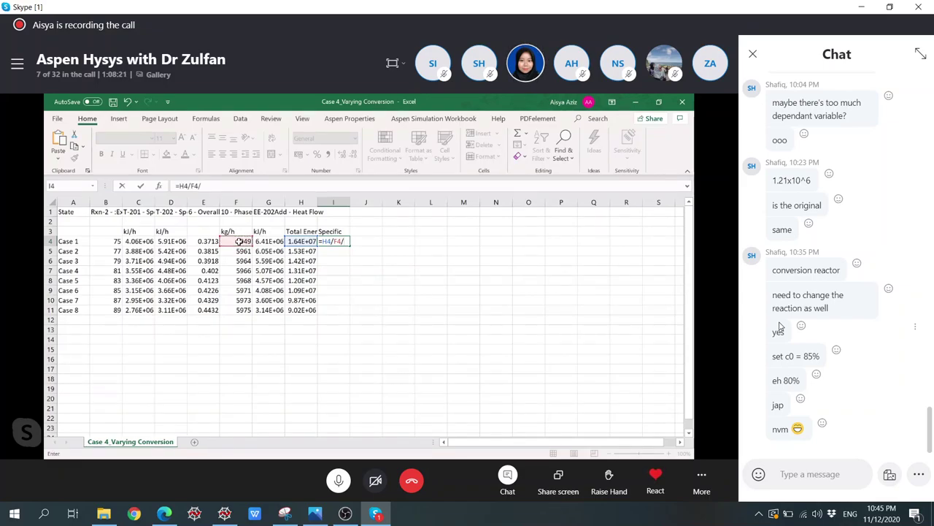
type("10^3")
key("Return")
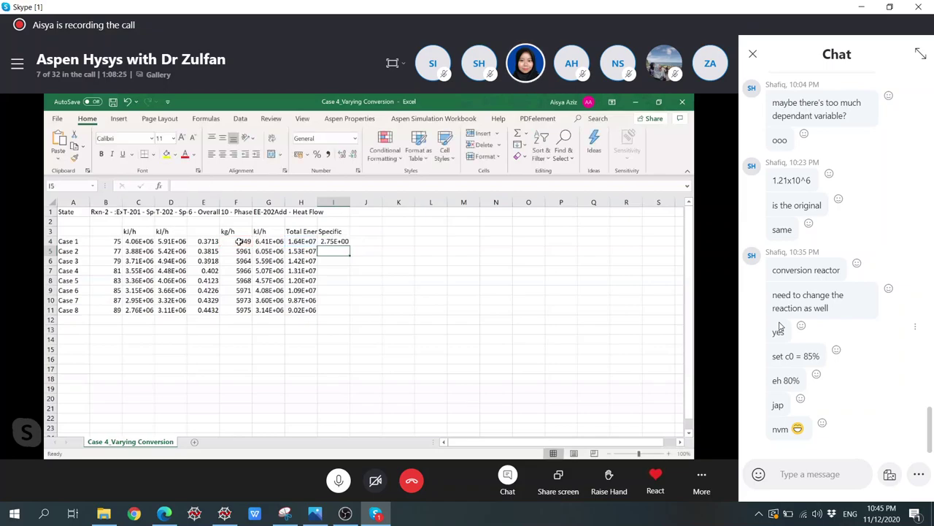
left_click(334, 241)
left_click_drag(350, 246, 344, 316)
Step: Change the Specific values in I4:I11 from scientific notation to ordinary numbers with three decimal places
left_click(355, 138)
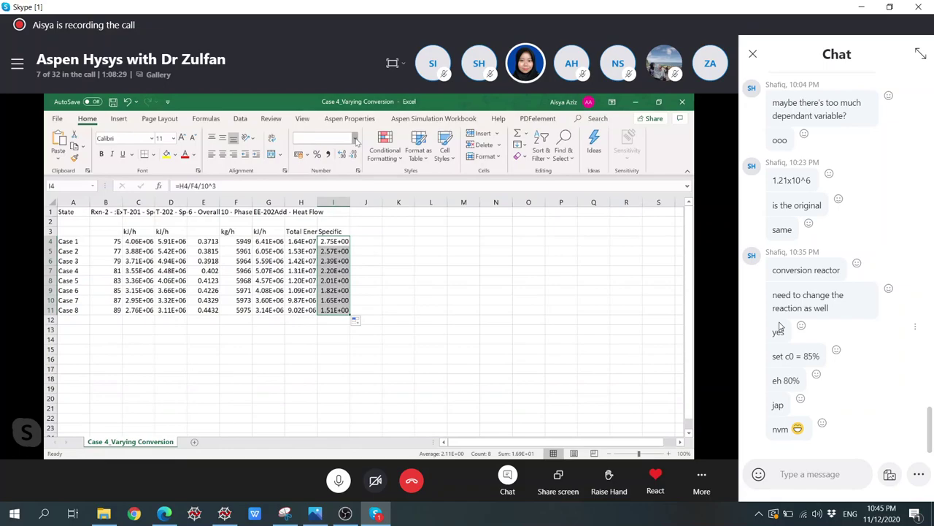
left_click(358, 166)
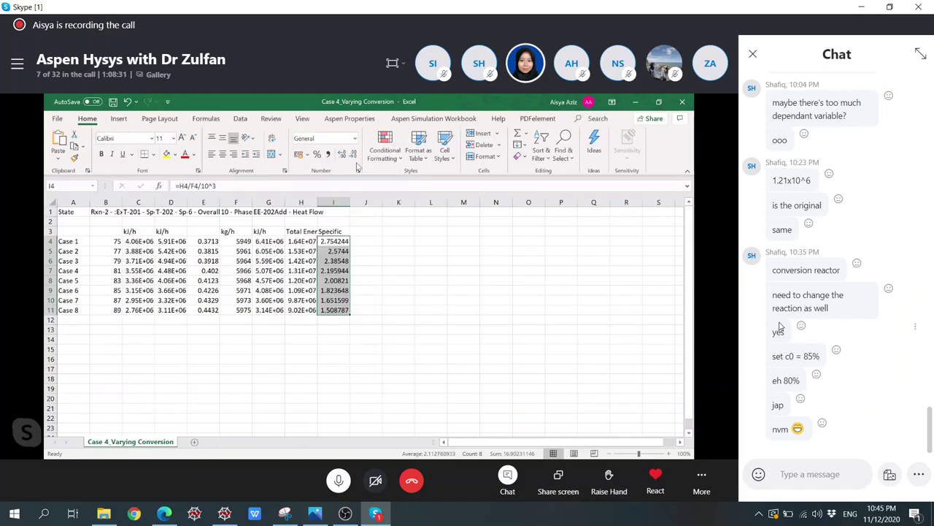
left_click(353, 155)
left_click(353, 155)
left_click(353, 155)
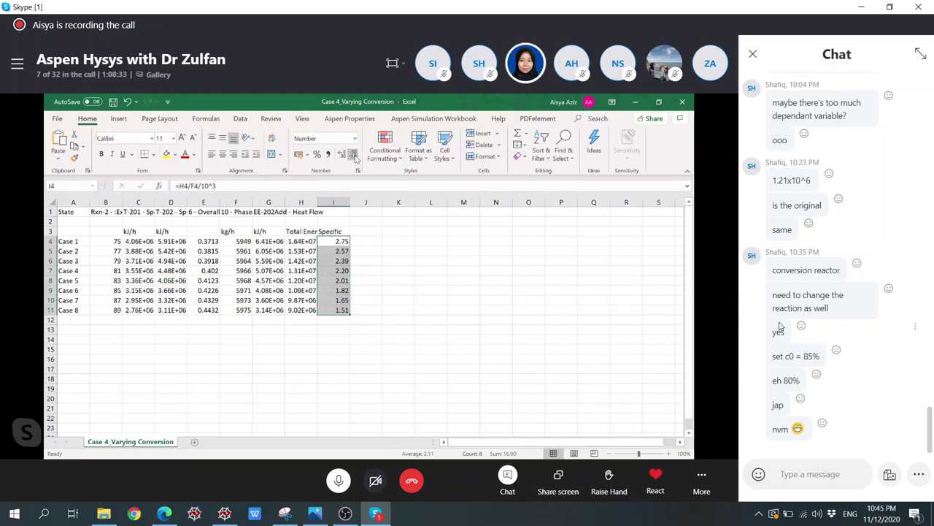
left_click(353, 155)
left_click(342, 155)
left_click(342, 155)
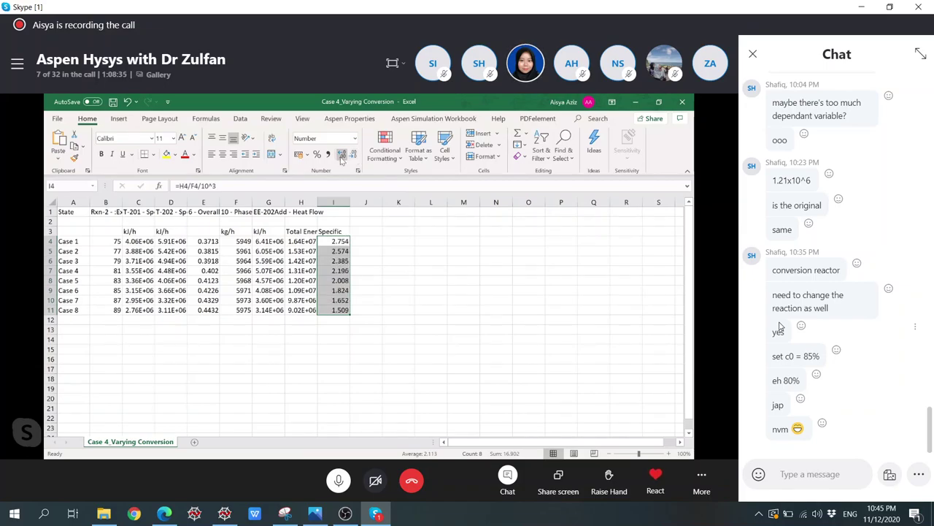
left_click(367, 241)
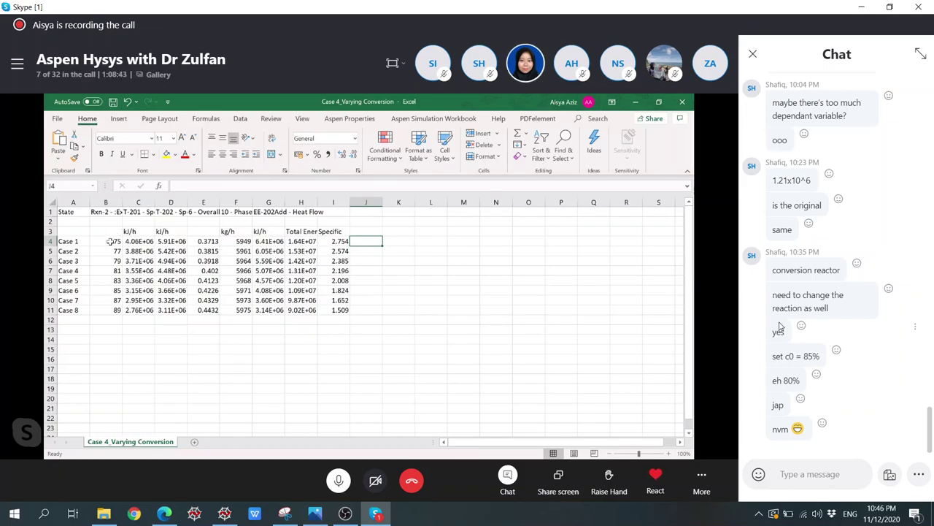
Step: Plot the Specific values against conversion (B4:B11) as a scatter chart with lines and markers, placed beside the table
left_click_drag(110, 241, 111, 309)
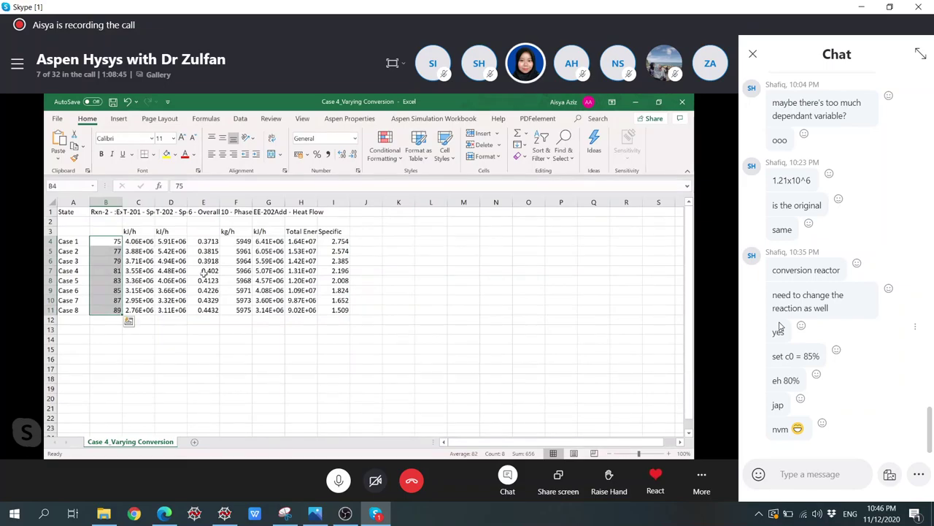
left_click_drag(333, 241, 337, 310)
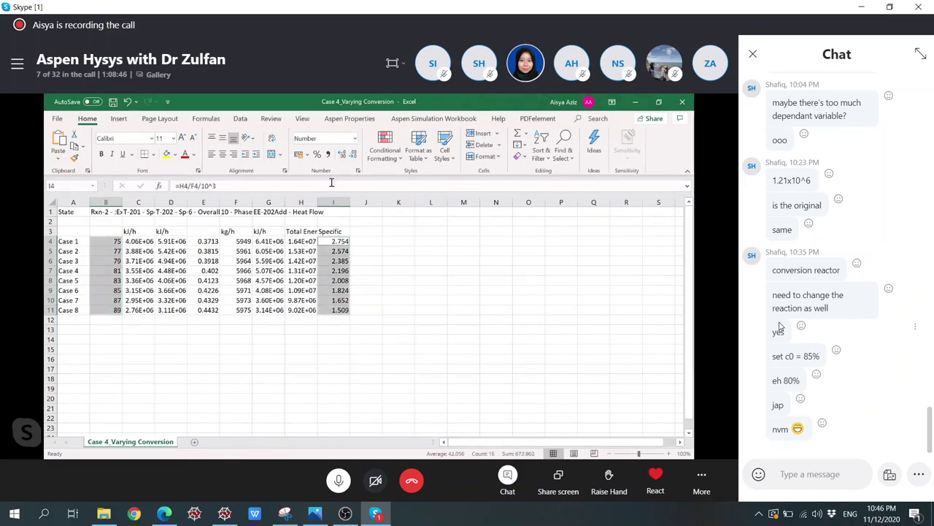
left_click(118, 118)
left_click(330, 157)
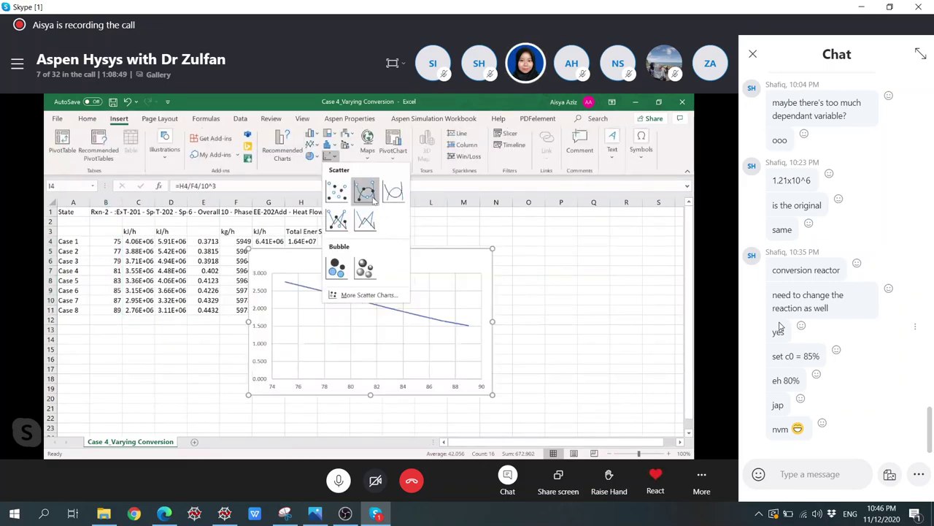
left_click(343, 192)
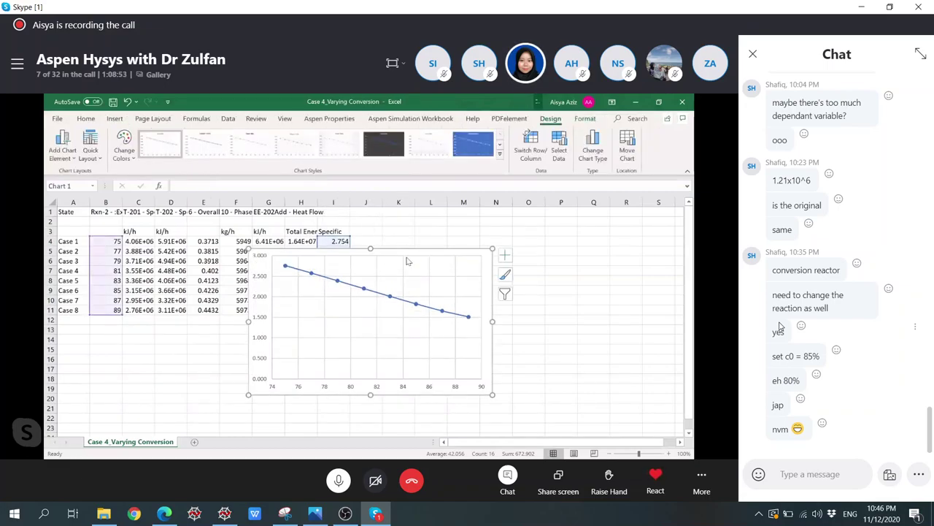
left_click_drag(409, 250, 540, 234)
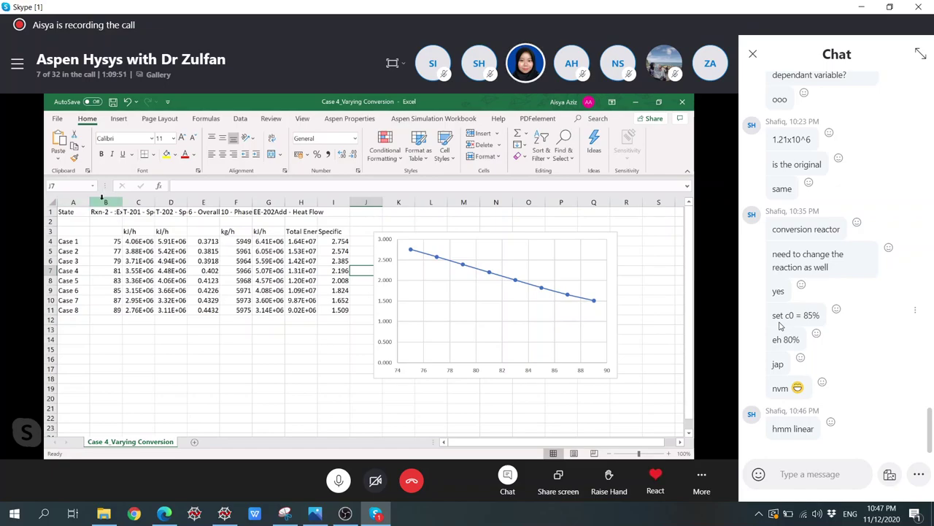
Step: Widen columns B to H of the results table and centre the contents of columns B to I
left_click_drag(97, 200, 335, 202)
left_click(380, 351)
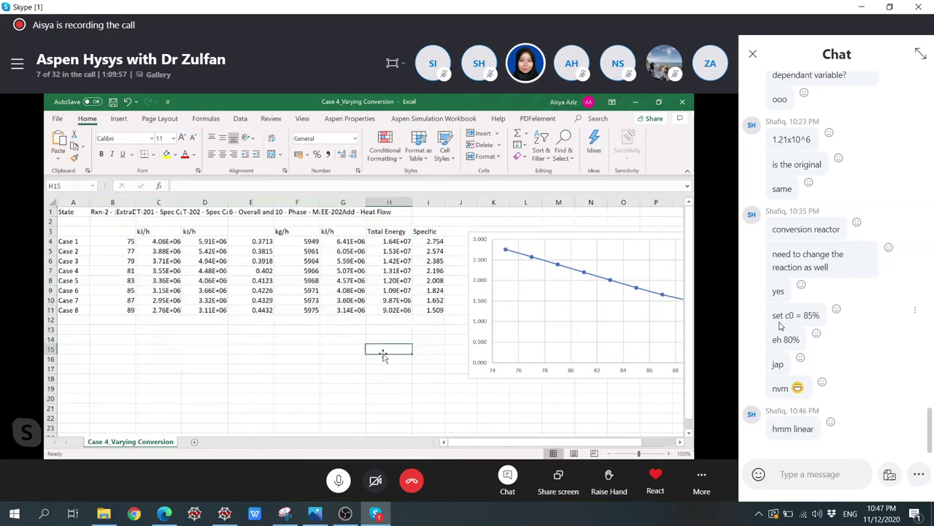
left_click_drag(414, 204, 113, 202)
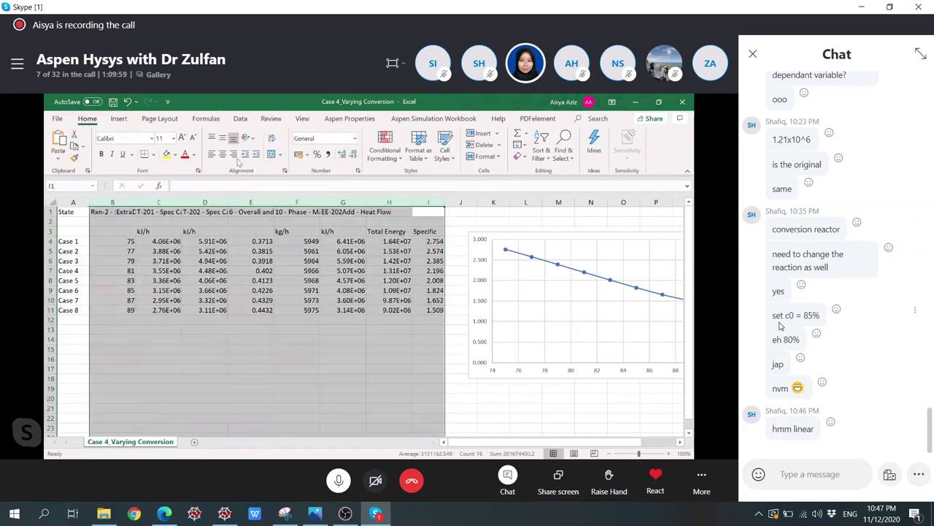
left_click(222, 154)
left_click(333, 321)
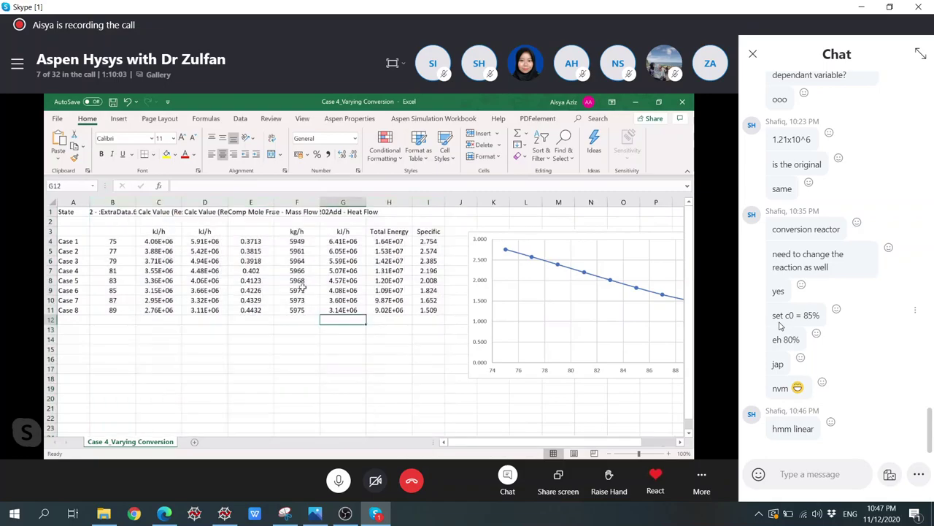
Step: Left-align the header texts in row 1 of the results table
left_click(47, 211)
left_click(211, 154)
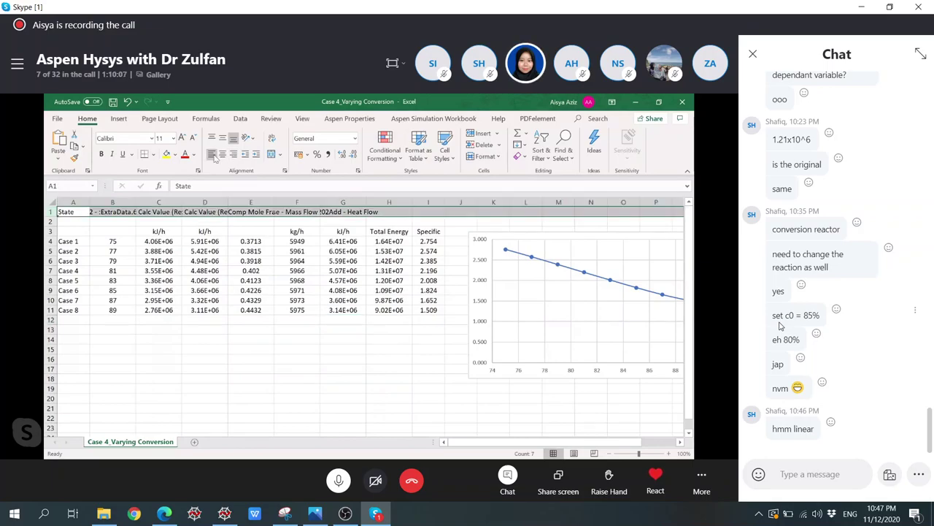
left_click(156, 211)
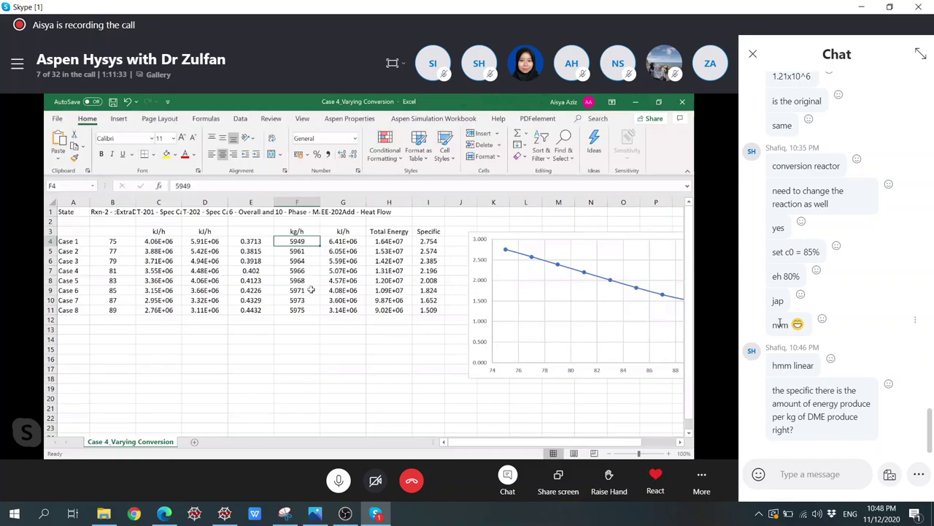
key("Right")
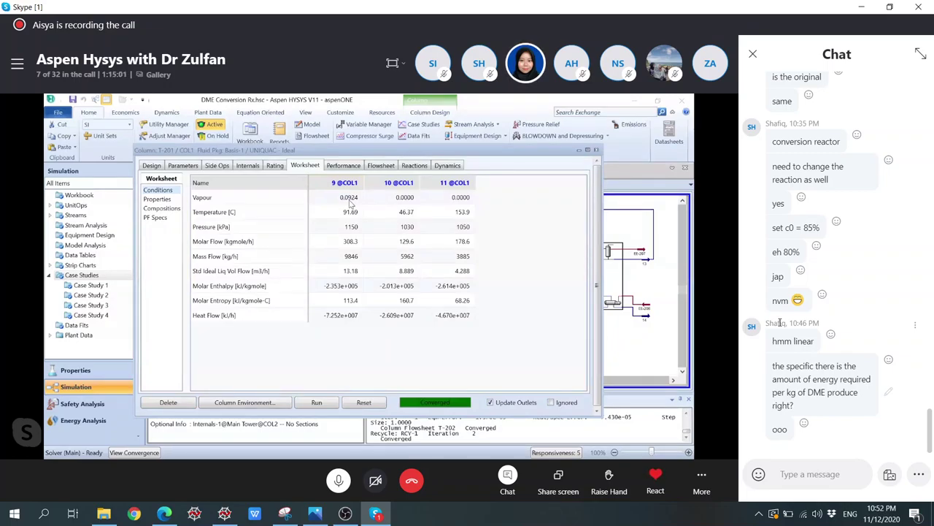
Step: Close the T-201 column view in Aspen HYSYS and place the Optimizer side by side with the OptimizerSpreadsheet connections
left_click(597, 150)
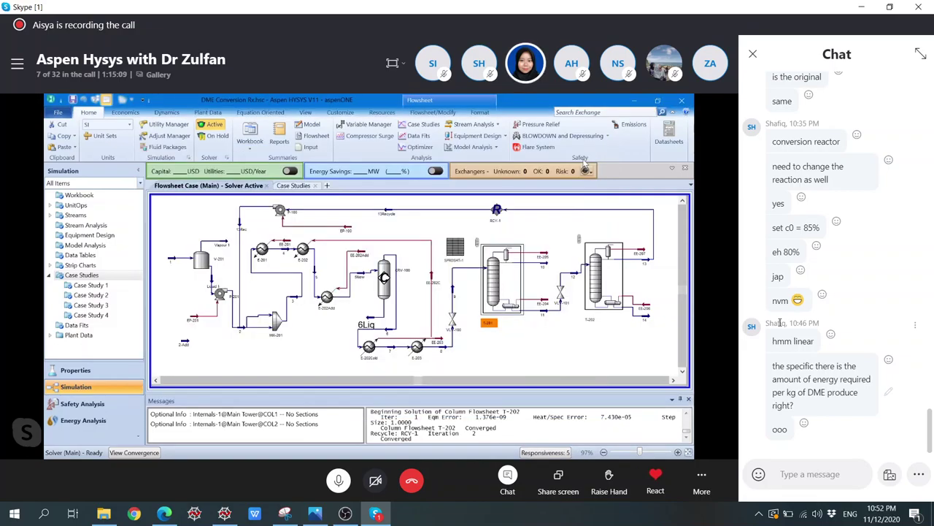
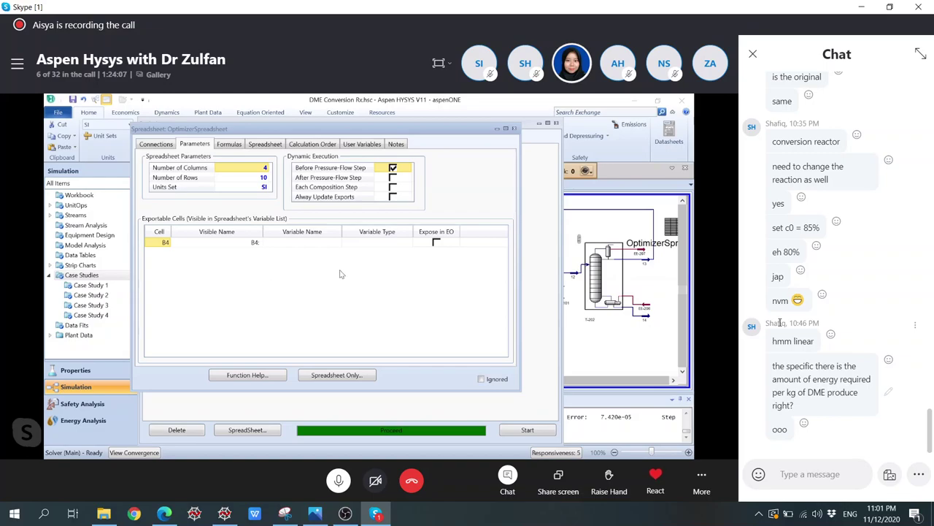
left_click(157, 144)
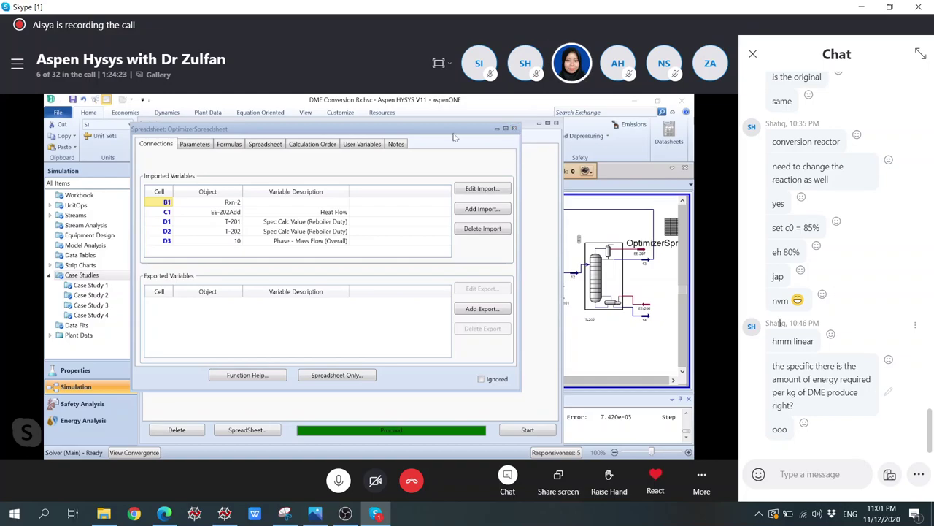
left_click_drag(450, 135, 692, 347)
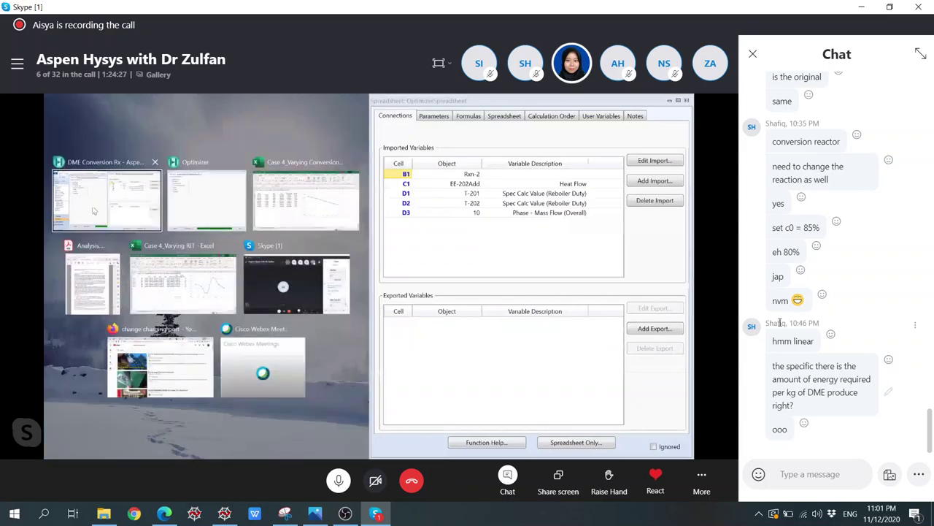
left_click(199, 192)
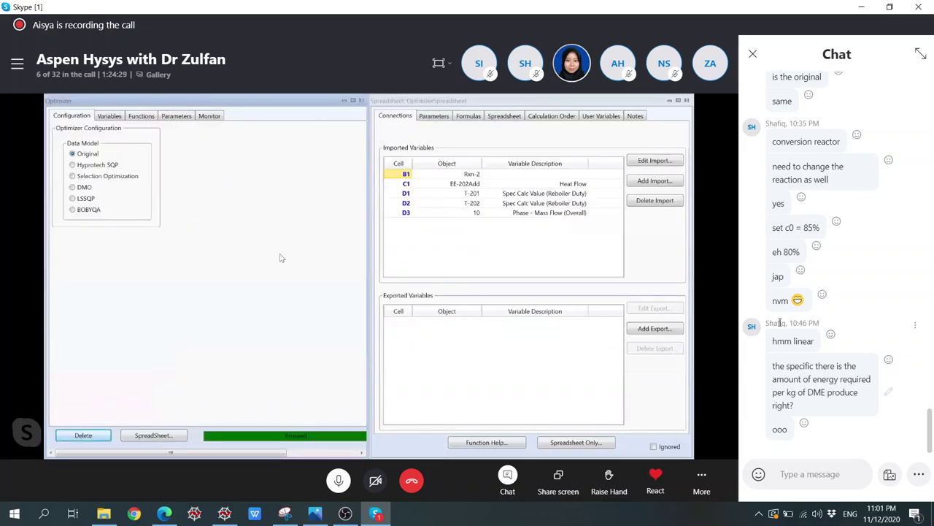
Step: Look through the Flowsheet, Properties and Analysis contexts for a variable that can be added to the Optimizer's adjusted variables
left_click(117, 117)
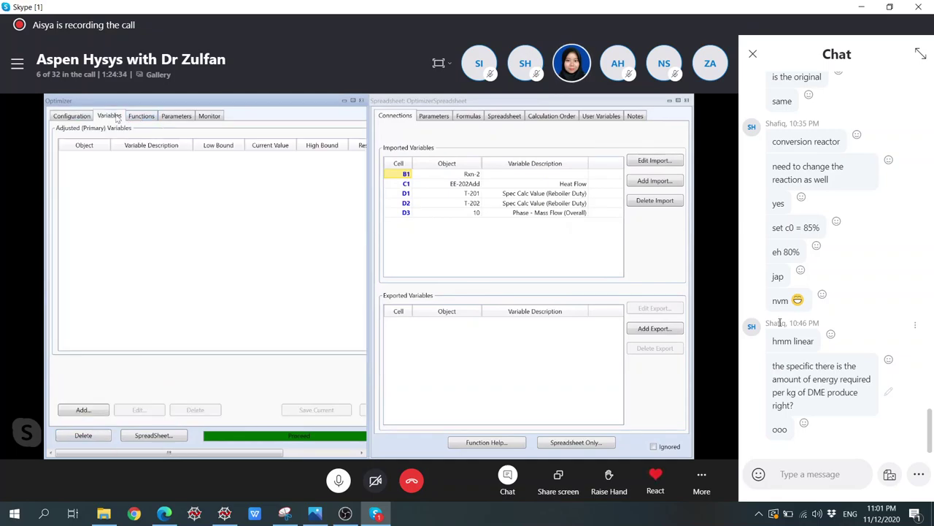
left_click(82, 411)
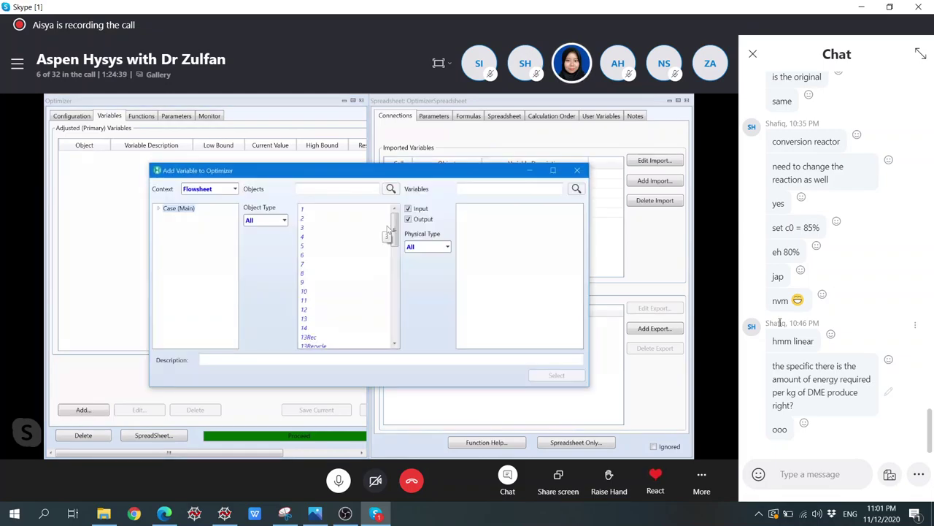
left_click(235, 190)
left_click(235, 190)
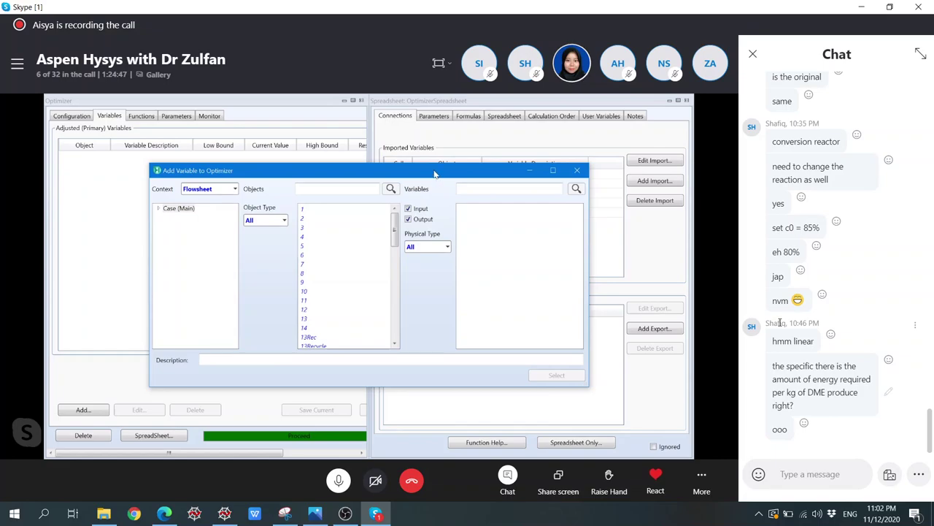
mouse_move(434, 174)
left_mouse_down()
mouse_move(260, 374)
mouse_move(400, 178)
mouse_move(418, 174)
left_mouse_up()
left_click(142, 209)
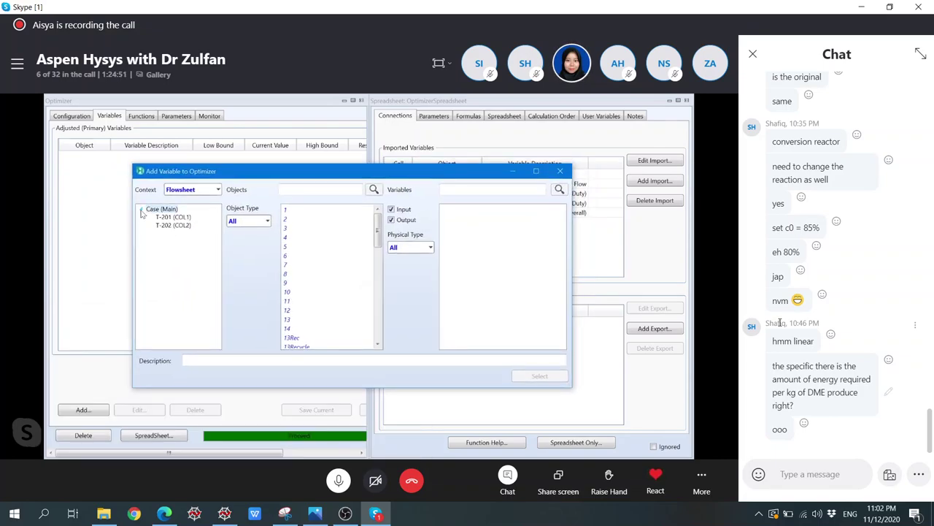
left_click(141, 210)
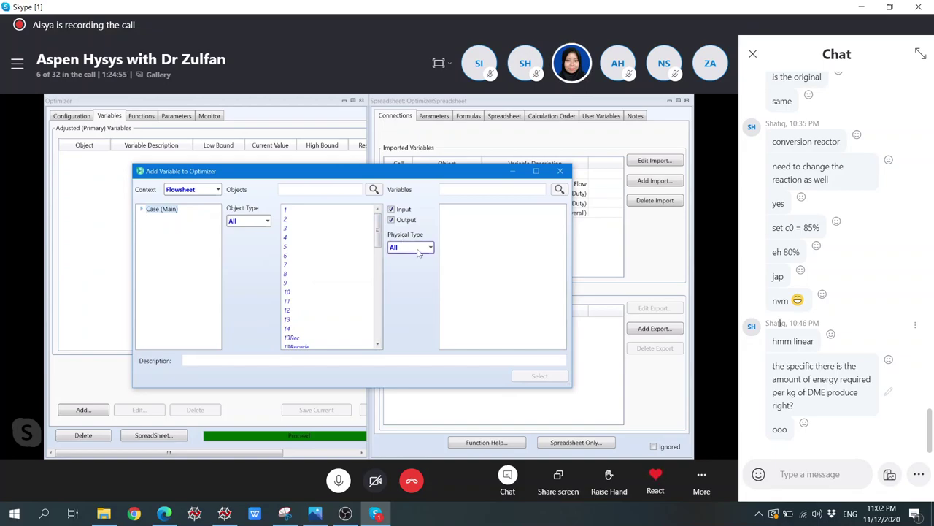
left_click(216, 189)
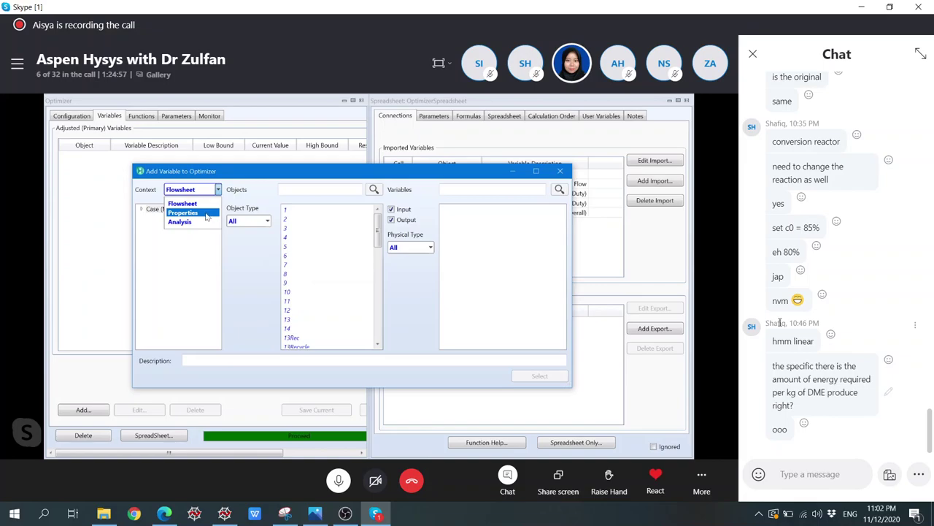
left_click(207, 214)
left_click(216, 189)
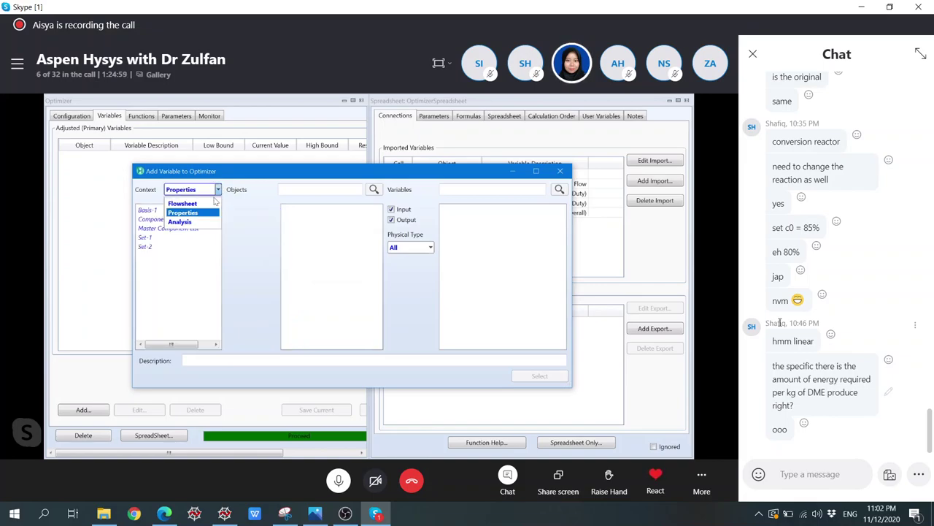
left_click(198, 222)
left_click(216, 189)
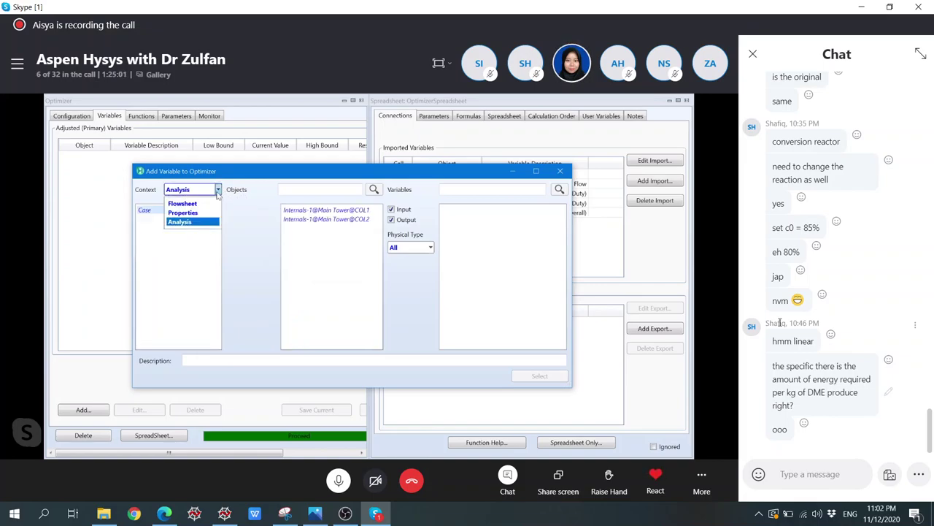
left_click(209, 205)
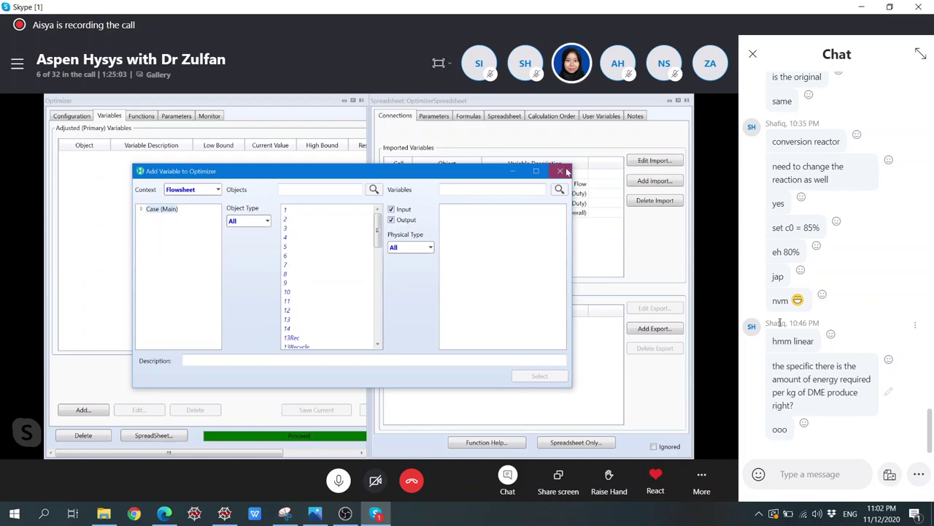
left_click(562, 171)
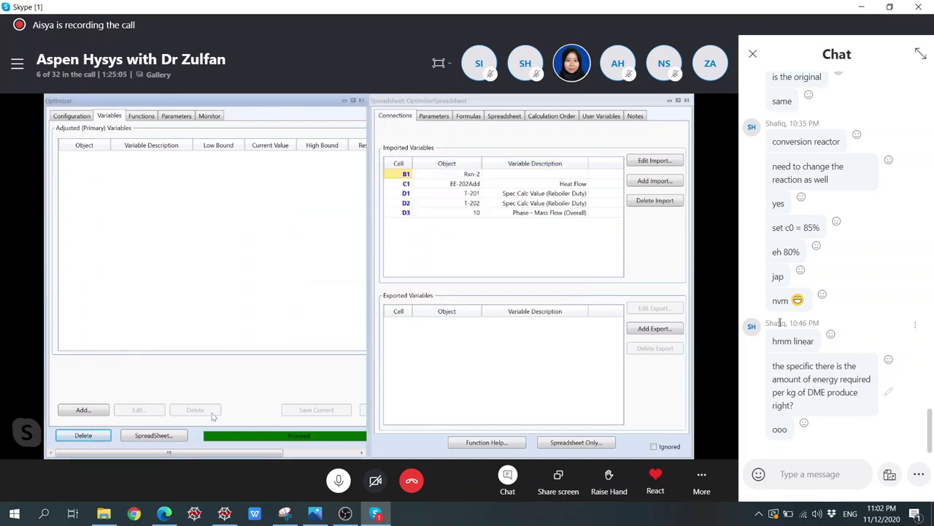
left_click_drag(267, 453, 175, 447)
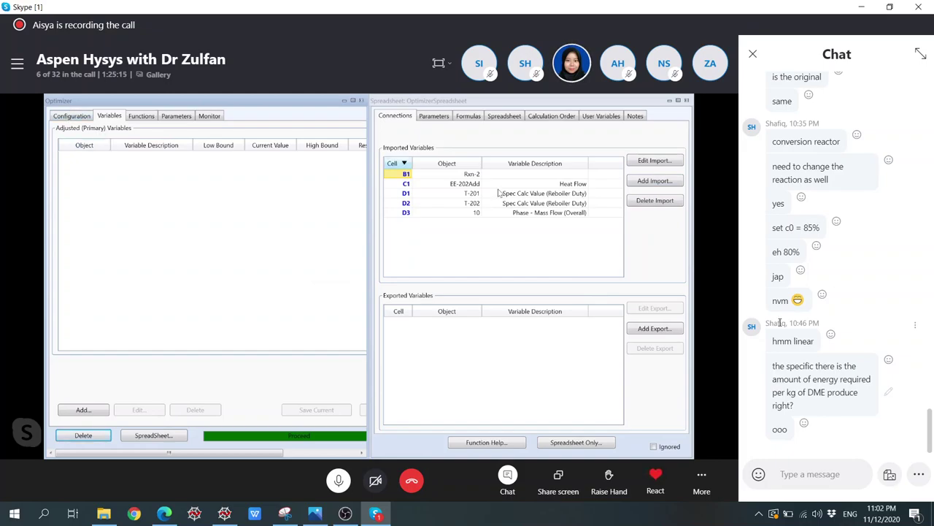
left_click(666, 182)
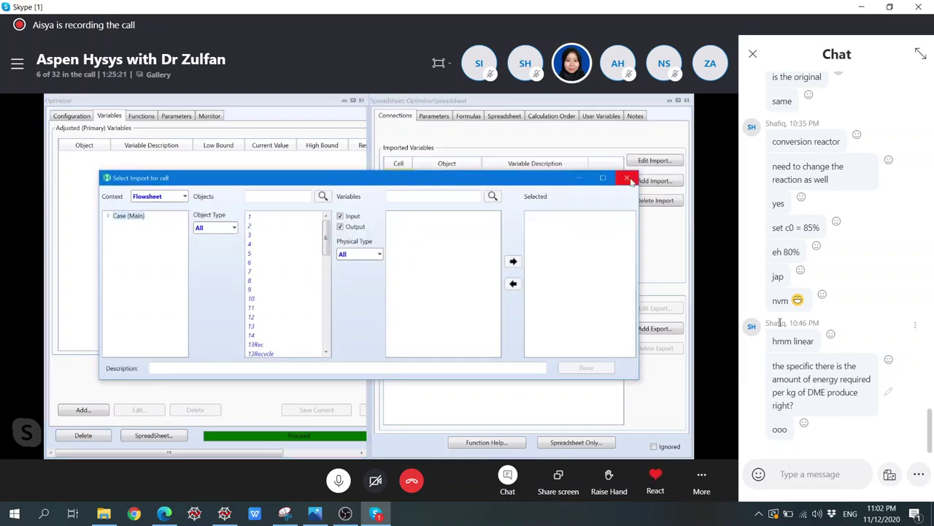
left_click(628, 179)
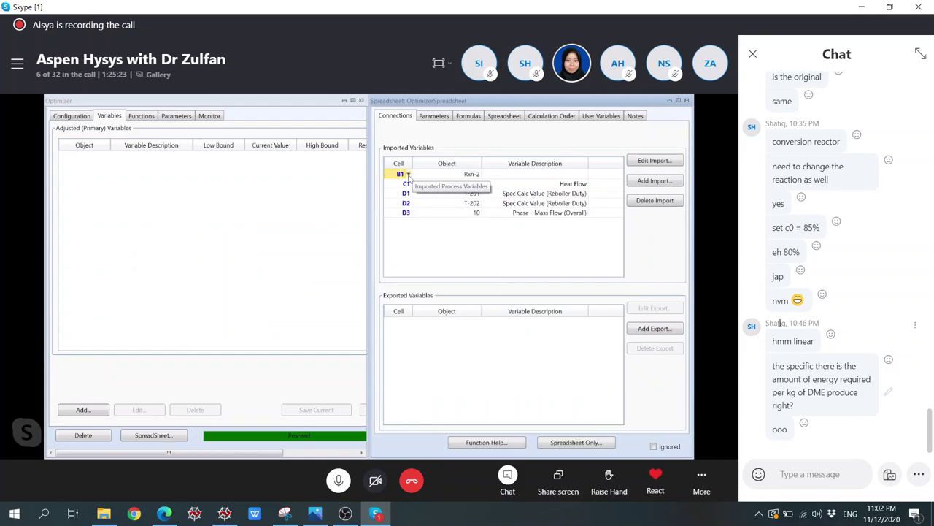
left_click(410, 175)
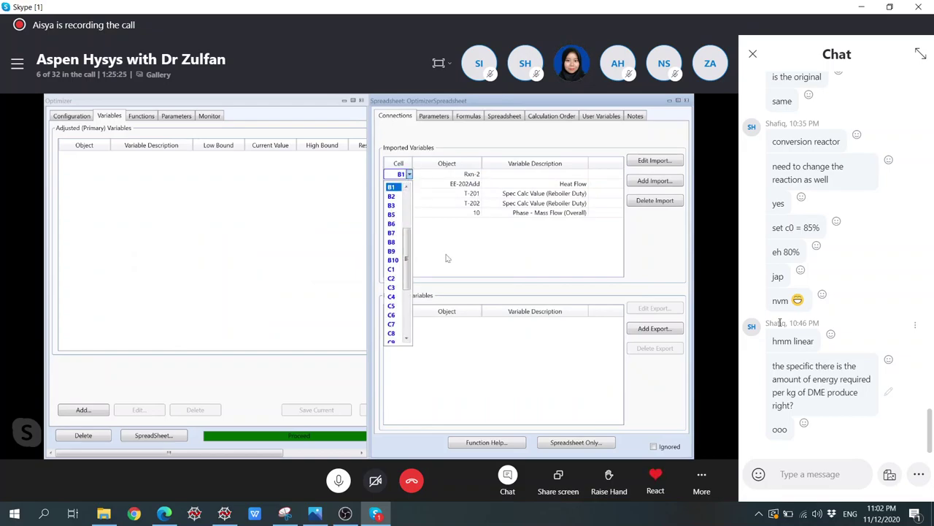
left_click(447, 258)
scroll(173, 217, "right", 1)
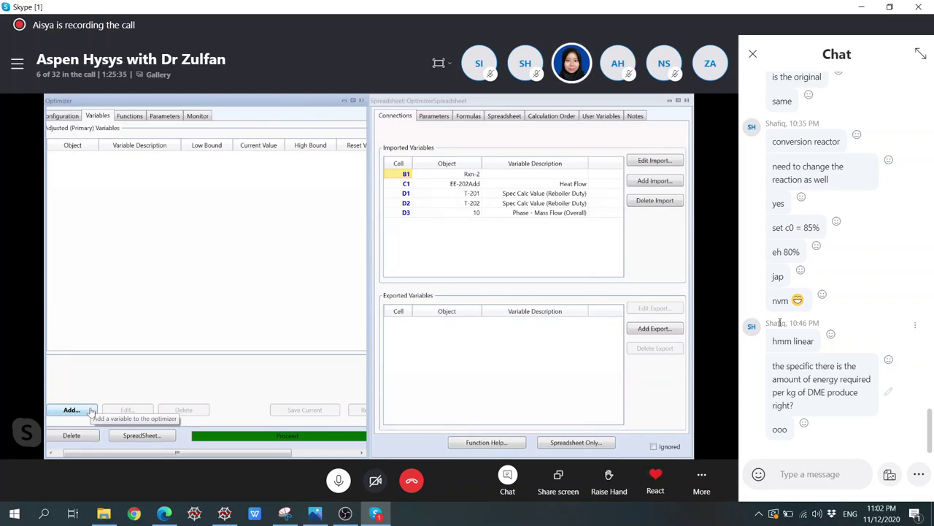
Step: Add a constraint function to the Optimizer with B1 as its LHS cell and < as its condition
left_click(129, 116)
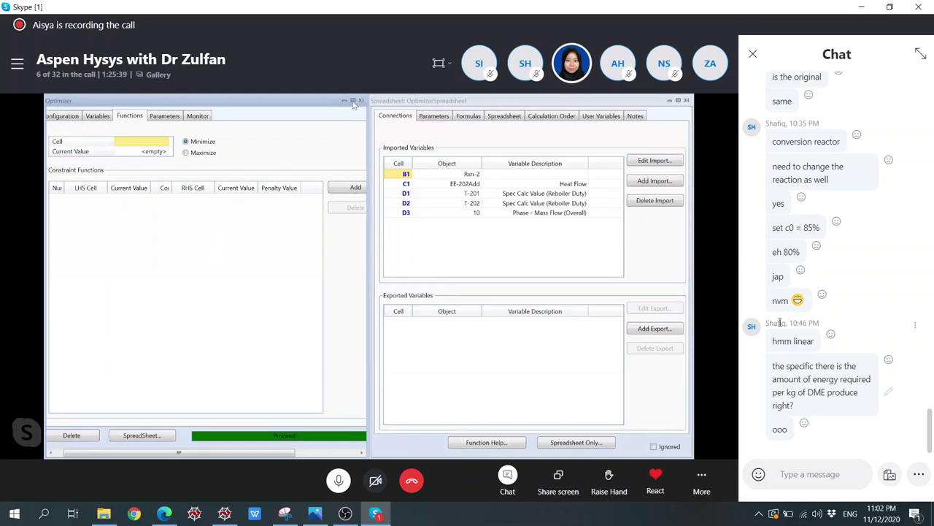
left_click(352, 190)
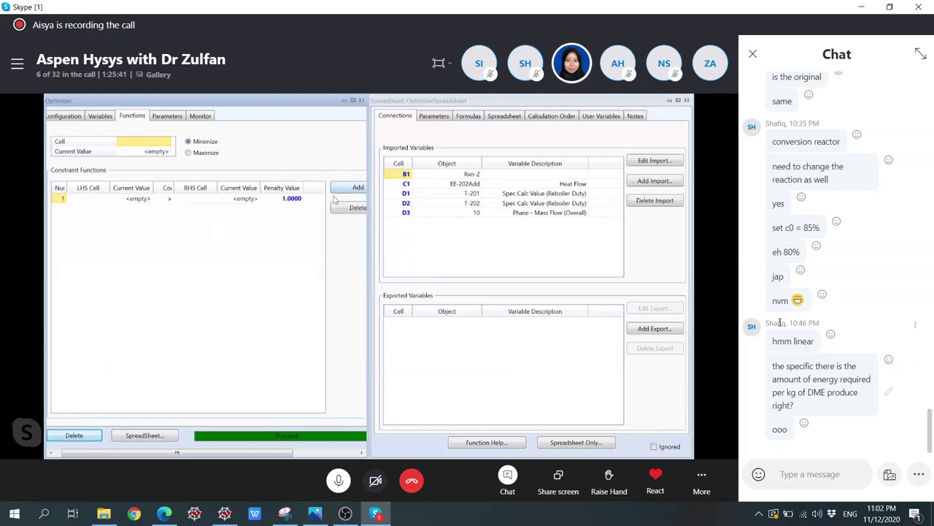
left_click(171, 201)
left_click(171, 203)
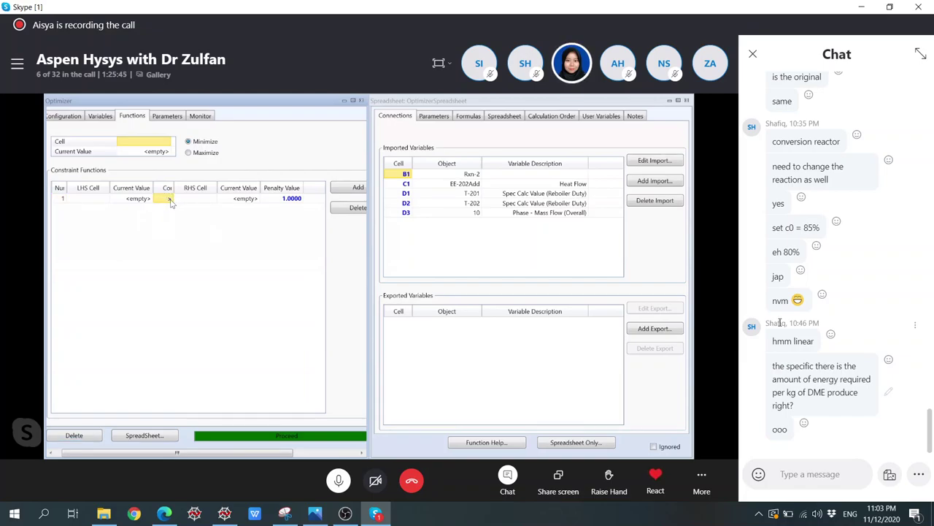
left_click(106, 198)
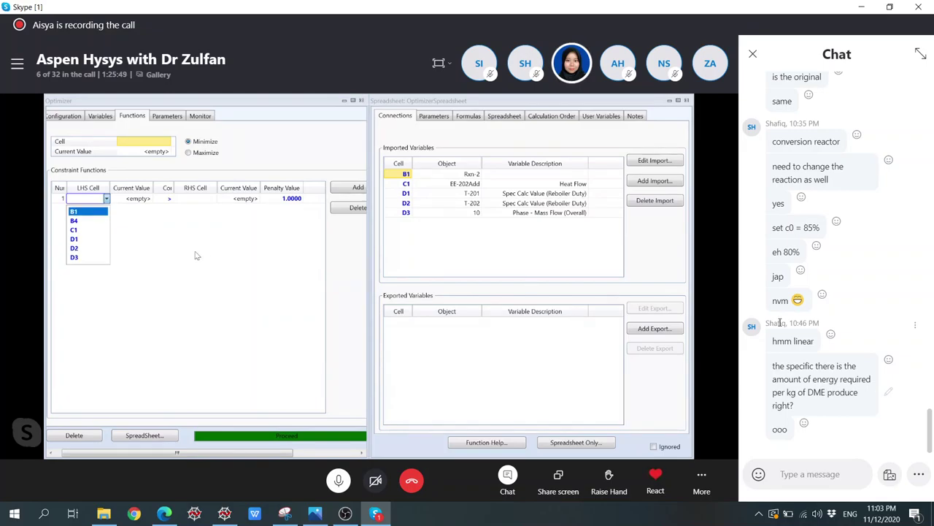
left_click(74, 211)
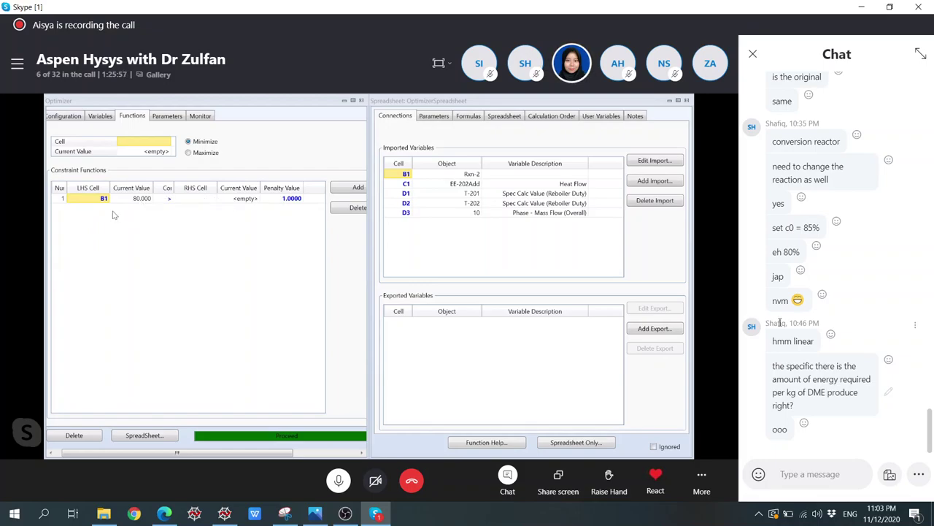
left_click(171, 200)
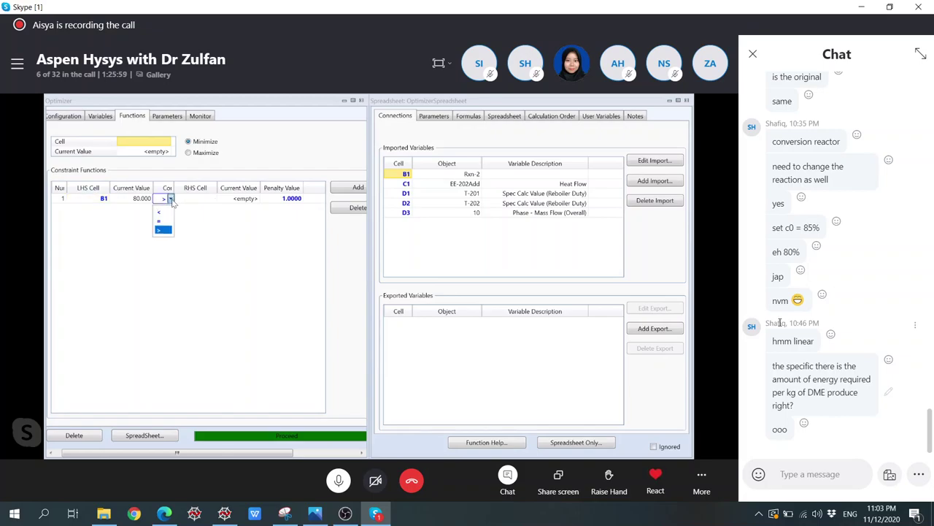
left_click(163, 212)
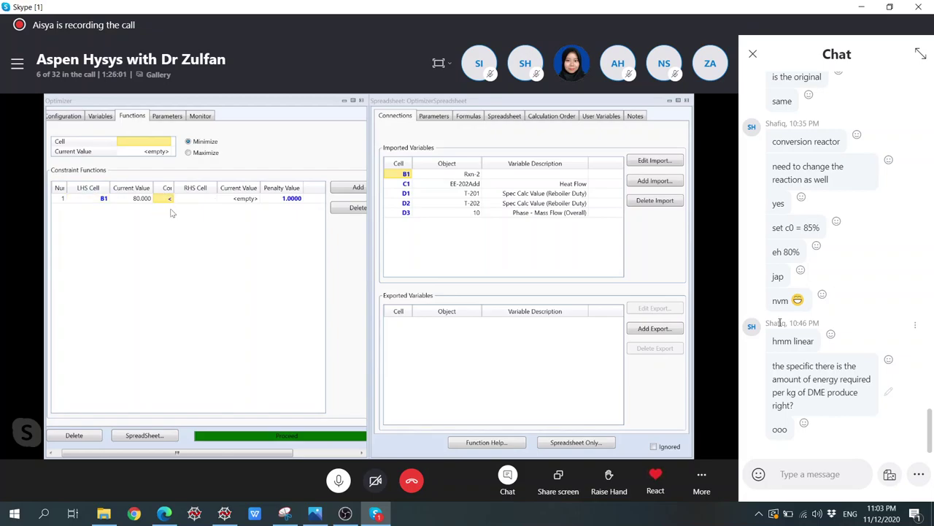
left_click(198, 203)
left_click(214, 199)
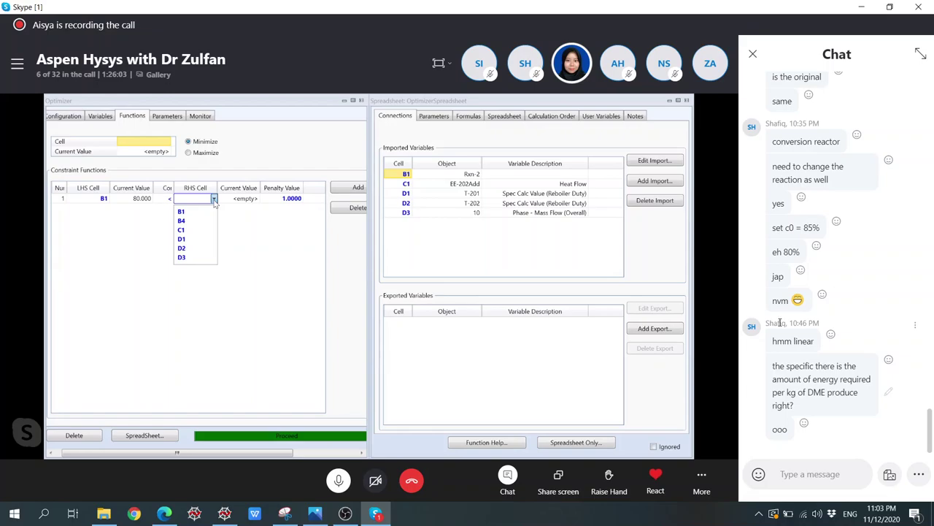
left_click(214, 199)
left_click(231, 202)
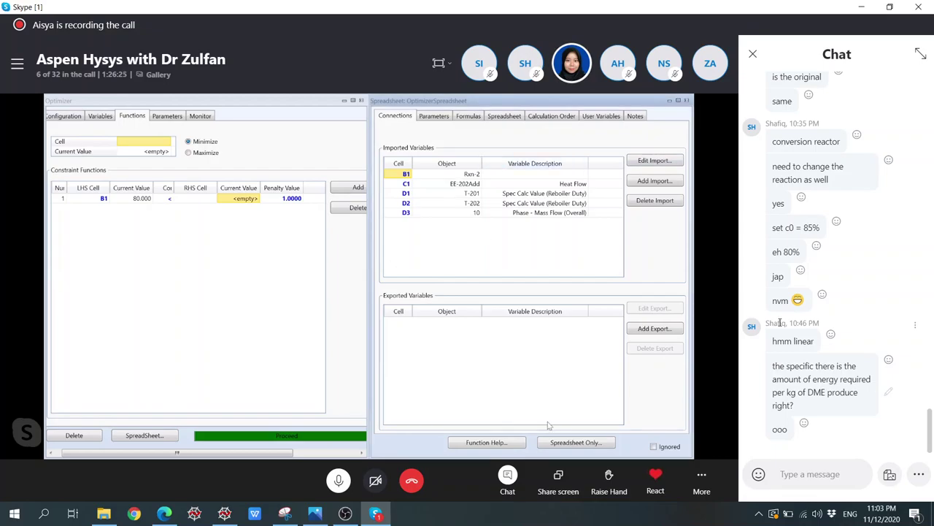
Step: Enter the conversion limits in the OptimizerSpreadsheet: 90 in cell B2 and 75 in cell B3
left_click(551, 444)
left_click(207, 243)
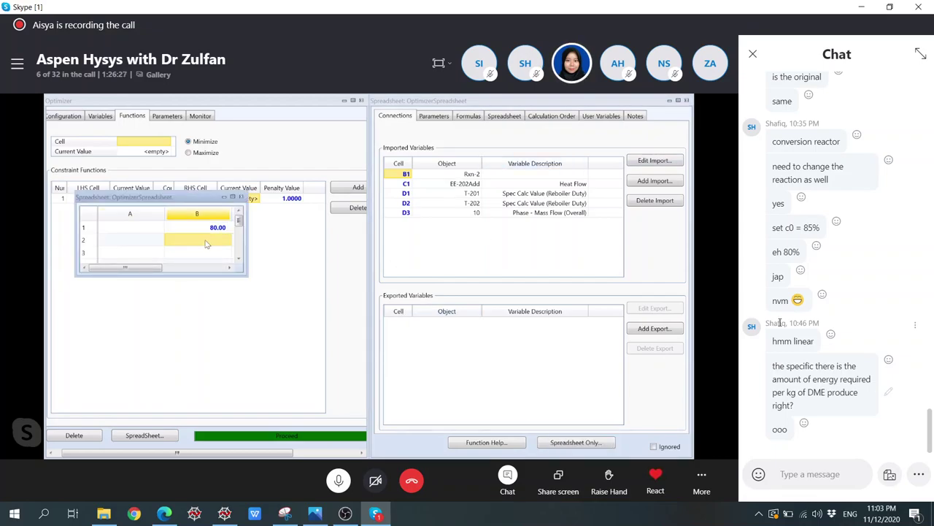
type("90")
key("Return")
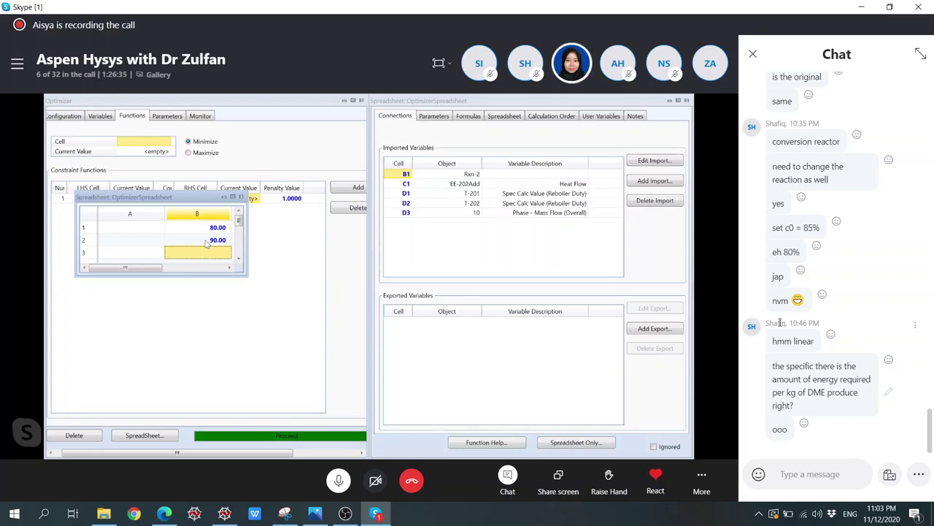
type("75")
key("Return")
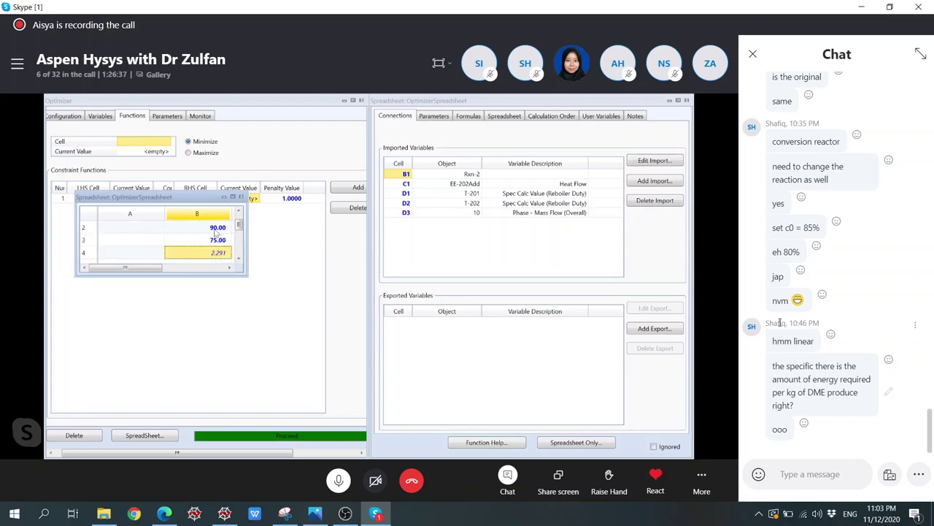
left_click(241, 198)
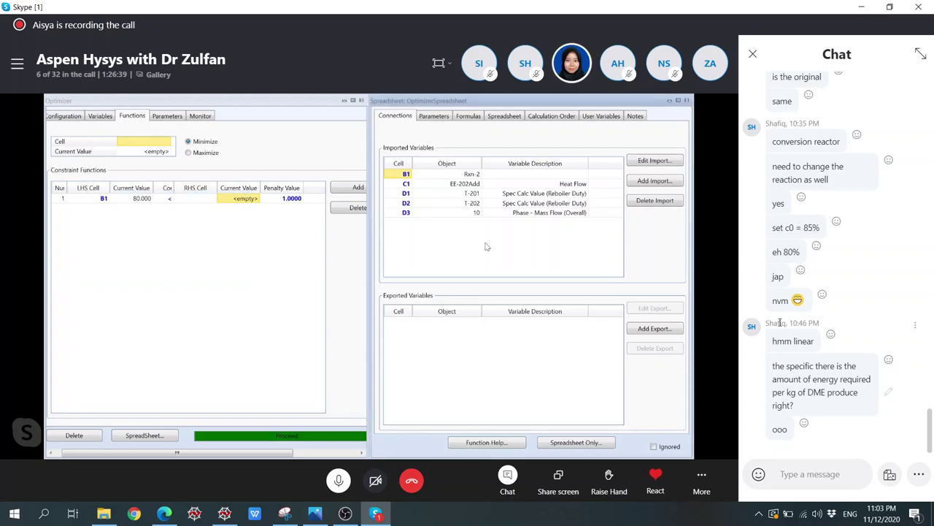
Step: Set the RHS cell of the first constraint function to B2
left_click(212, 200)
left_click(214, 199)
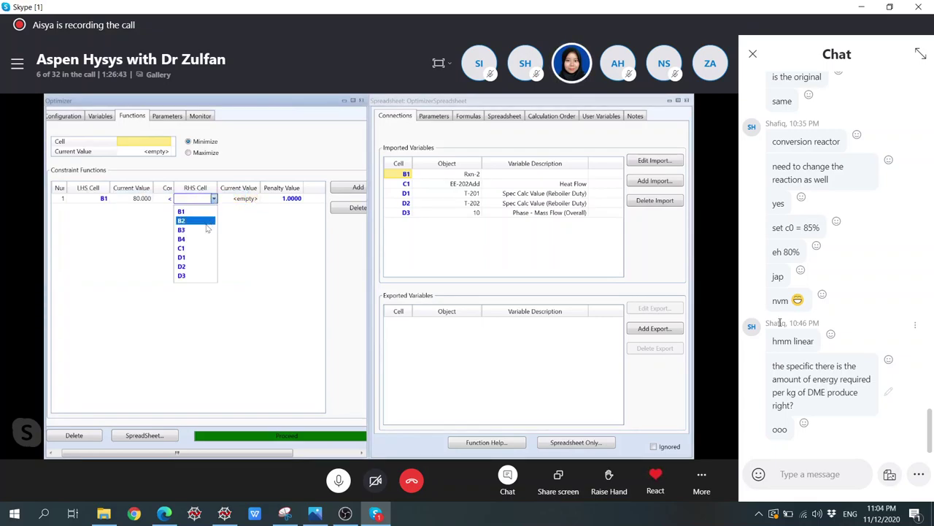
left_click(208, 222)
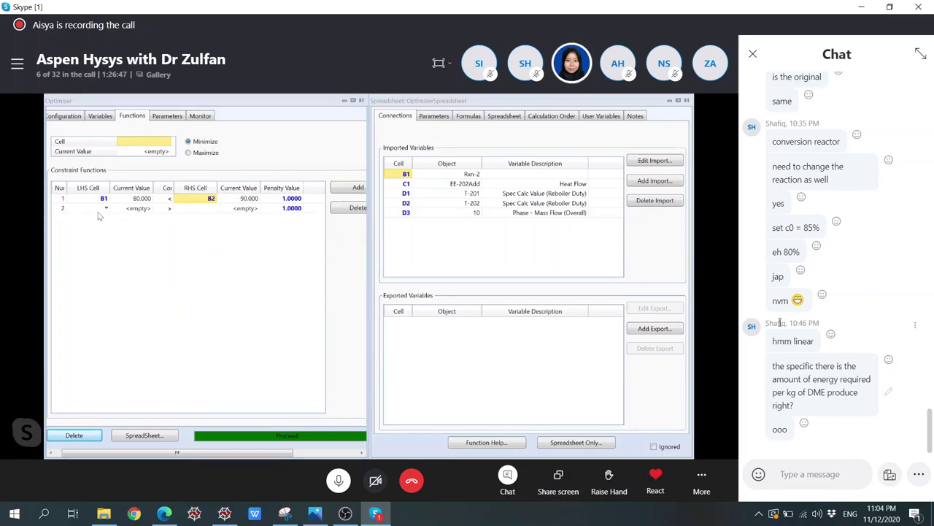
Step: Define a second constraint function requiring cell B1 to be greater than cell B3
left_click(104, 209)
left_click(73, 221)
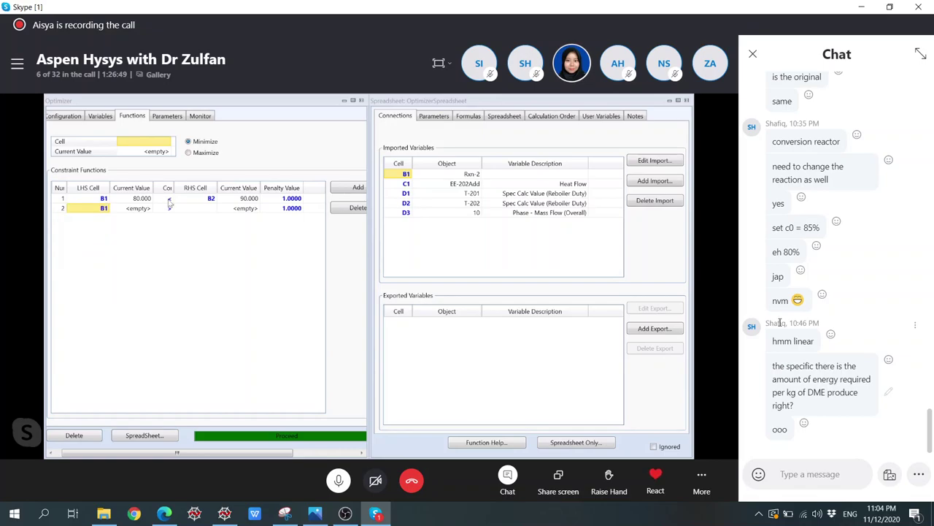
left_click(170, 208)
left_click(167, 238)
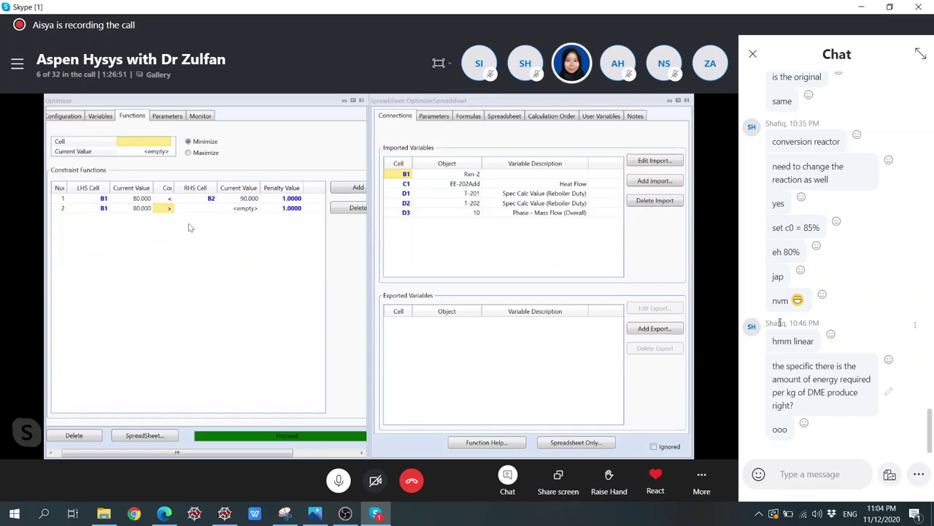
left_click(214, 208)
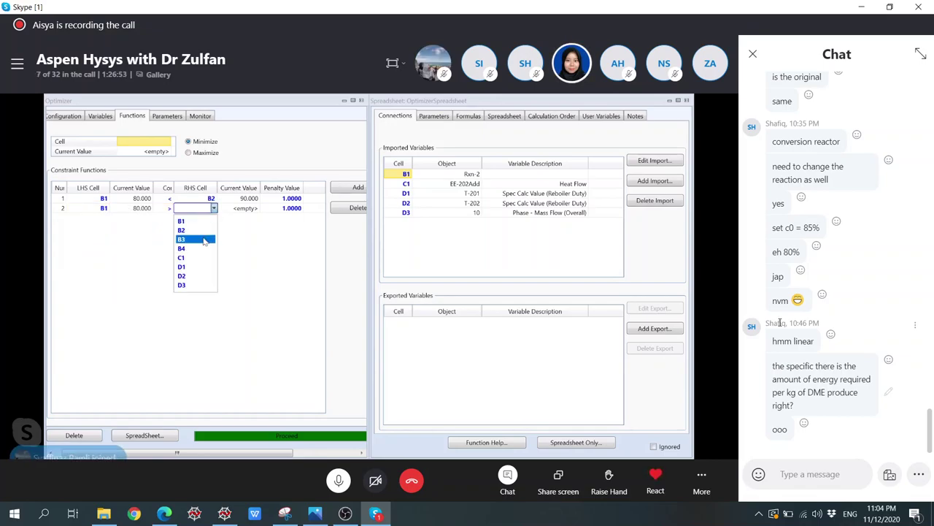
left_click(207, 238)
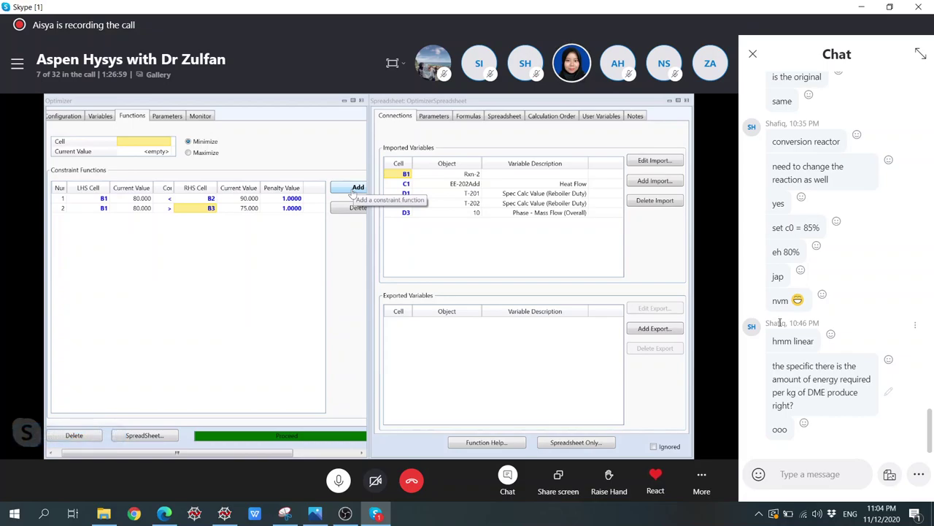
Step: Set B4 as the objective function cell to minimise, and check the Optimizer parameters
left_click(168, 141)
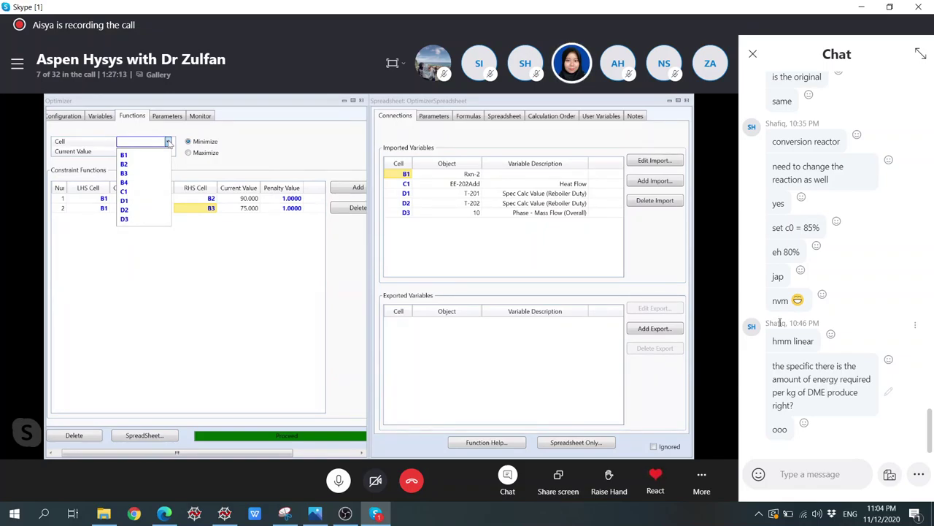
left_click(154, 189)
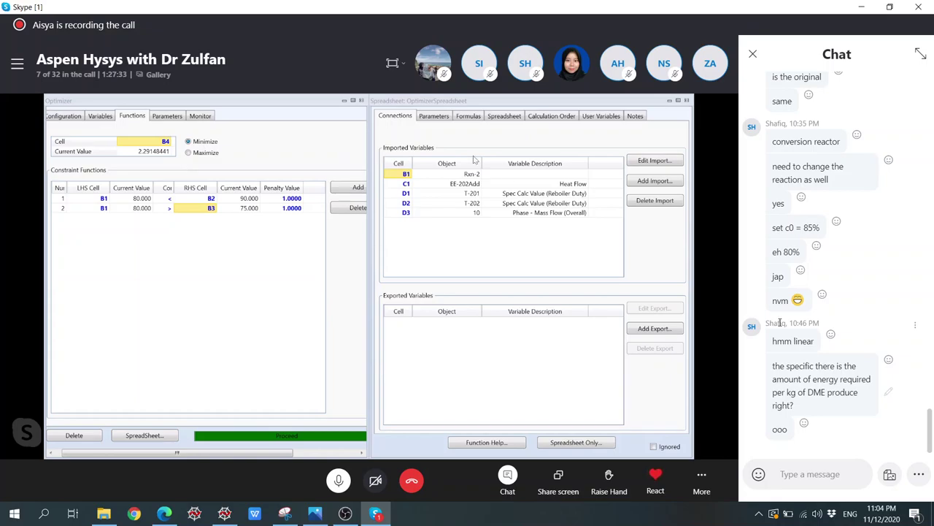
left_click(174, 118)
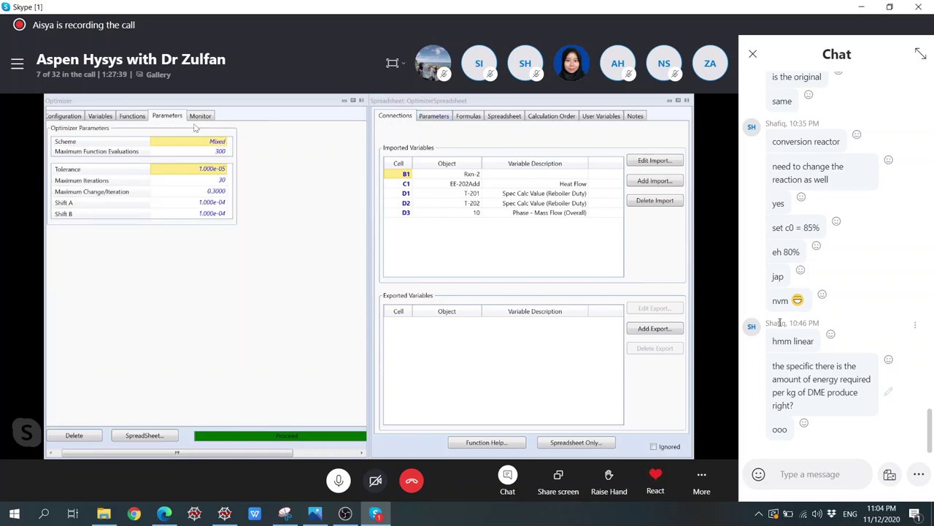
Step: Start adding an adjusted variable to the Optimizer, choosing the conversion reactor CRV-100 as its flowsheet object
left_click(95, 122)
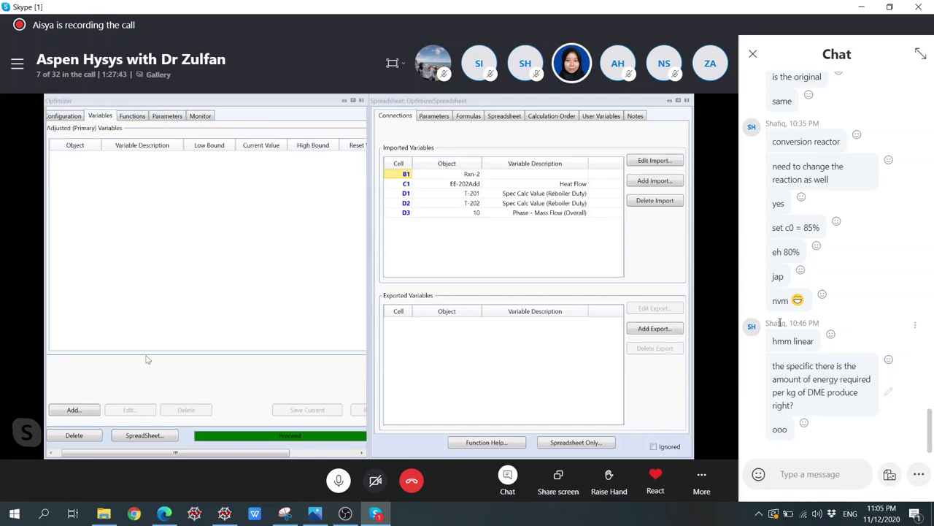
left_click(86, 412)
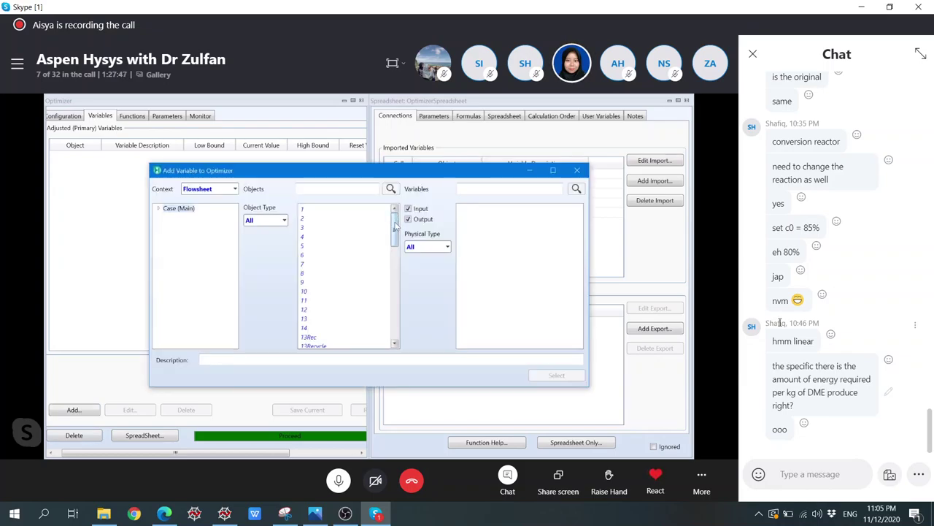
mouse_move(396, 232)
left_mouse_down()
mouse_move(401, 341)
mouse_move(398, 232)
left_mouse_up()
left_click(235, 189)
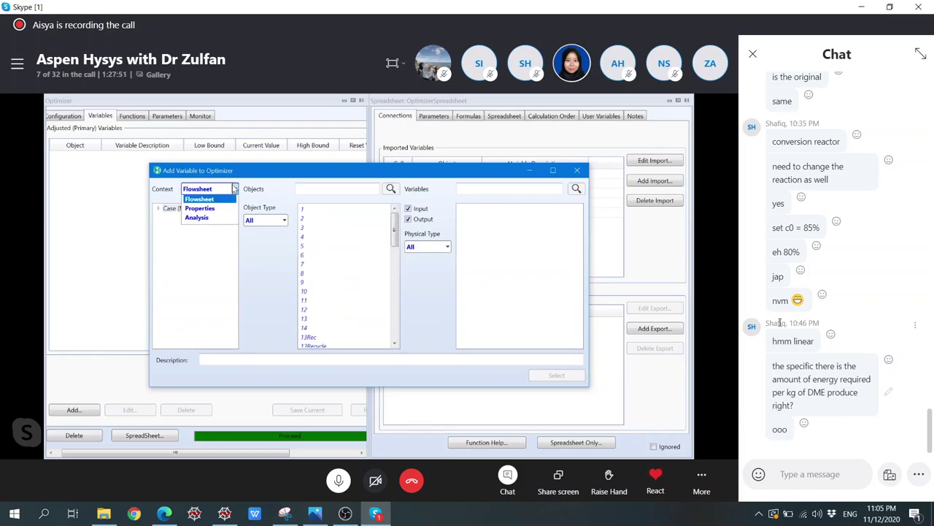
left_click(235, 189)
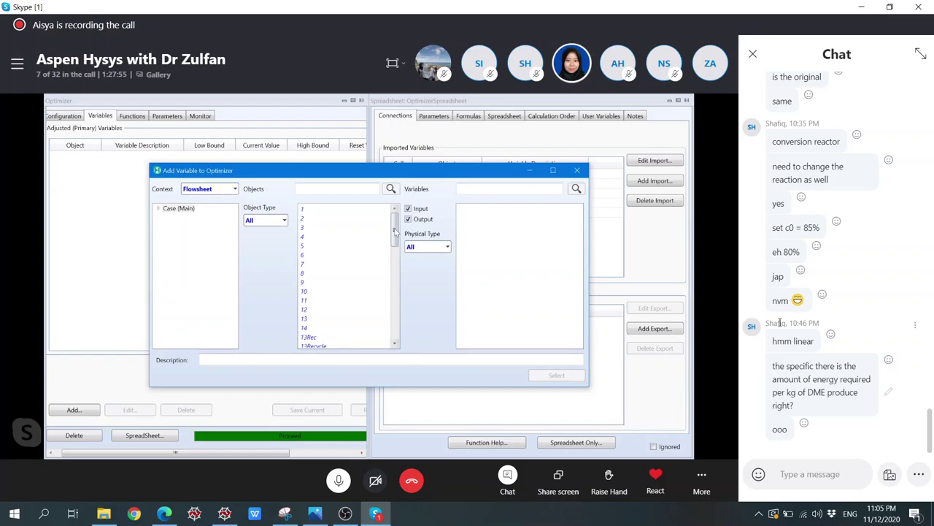
left_click_drag(396, 231, 384, 330)
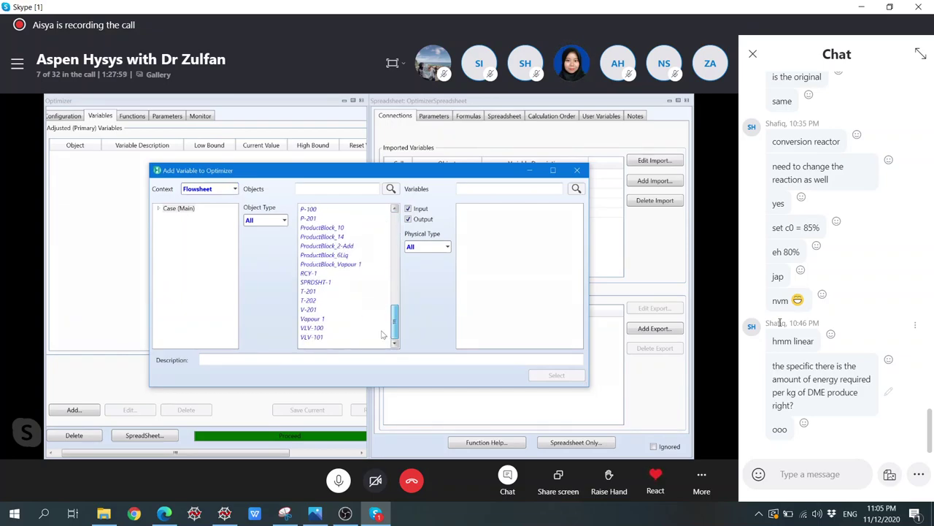
left_click_drag(395, 324, 394, 257)
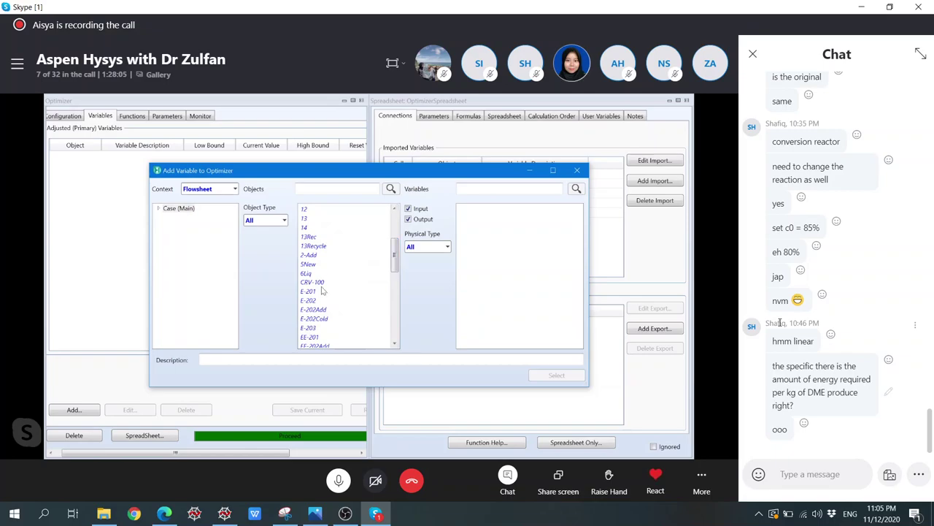
left_click(332, 282)
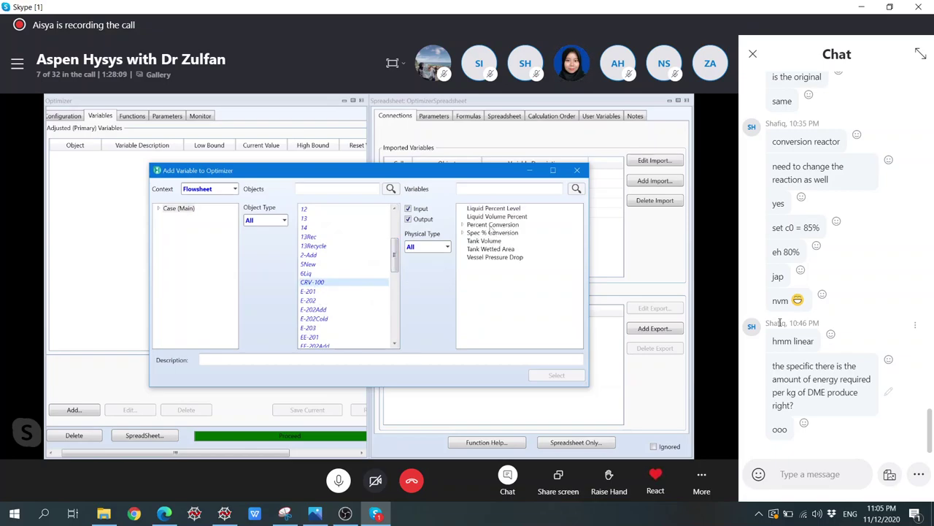
Step: Add Percent Conversion_1 of CRV-100 to the Optimizer as the adjusted variable
left_click(492, 226)
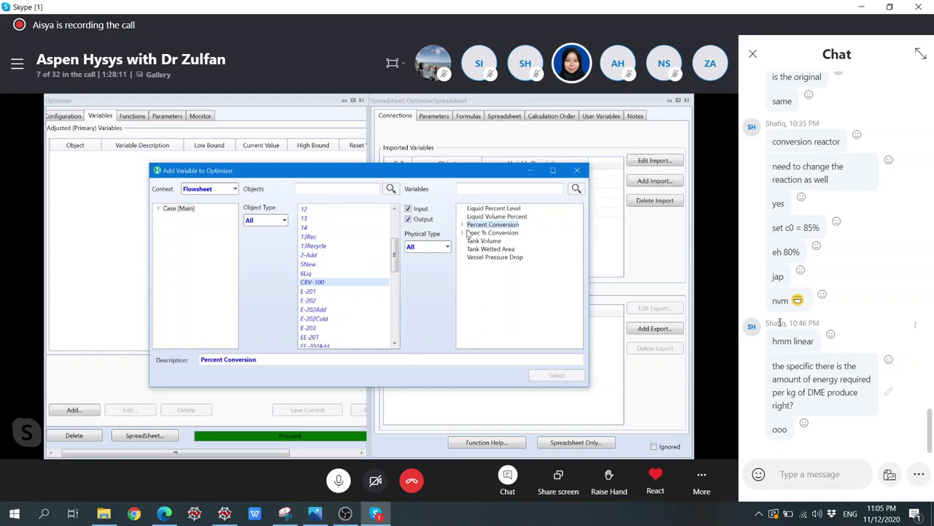
left_click(463, 224)
left_click(493, 234)
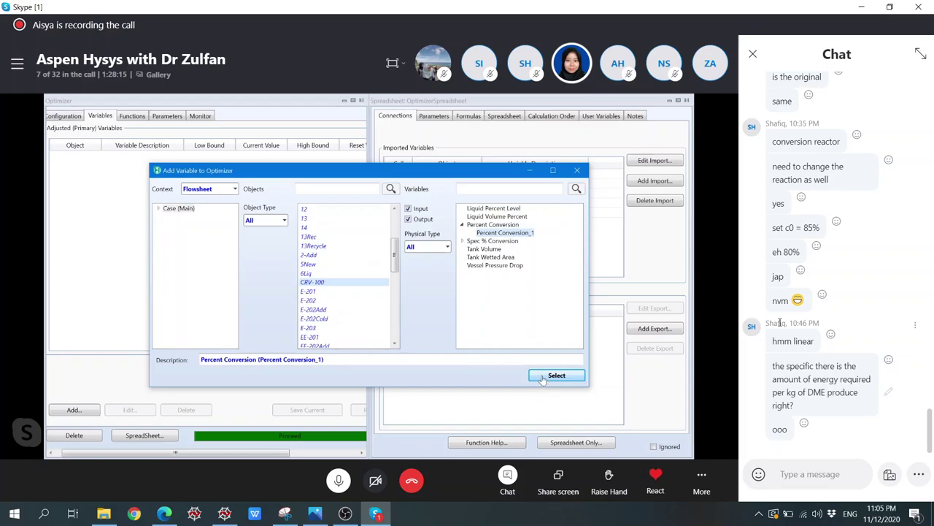
left_click(462, 224)
left_click(462, 224)
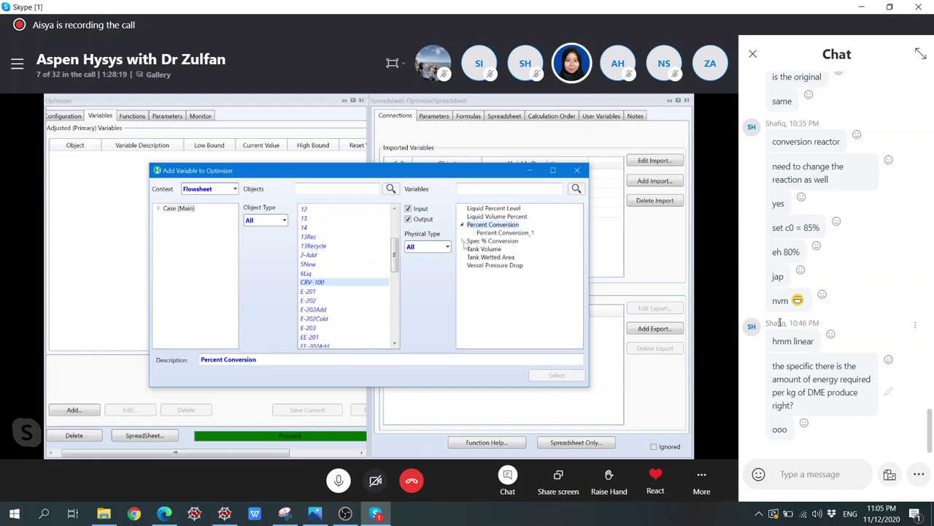
left_click(462, 241)
left_click(485, 241)
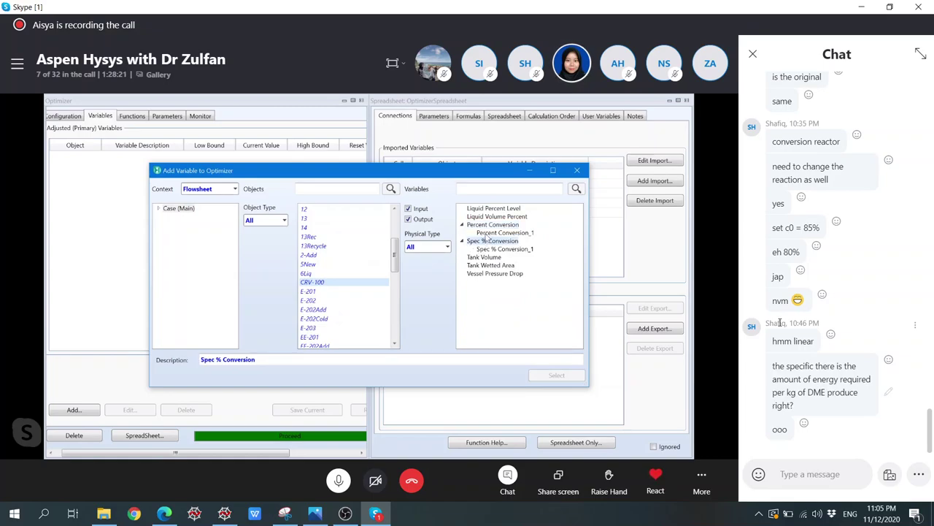
key("Up")
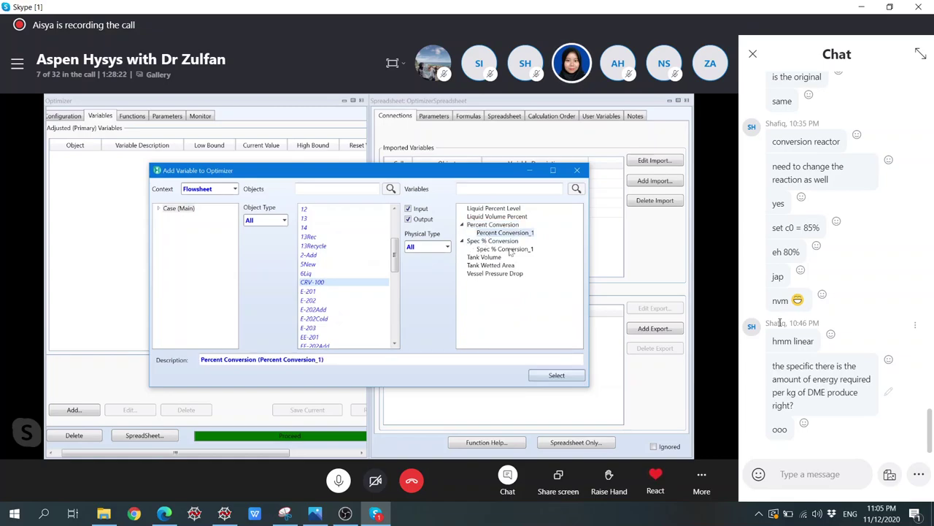
left_click(543, 376)
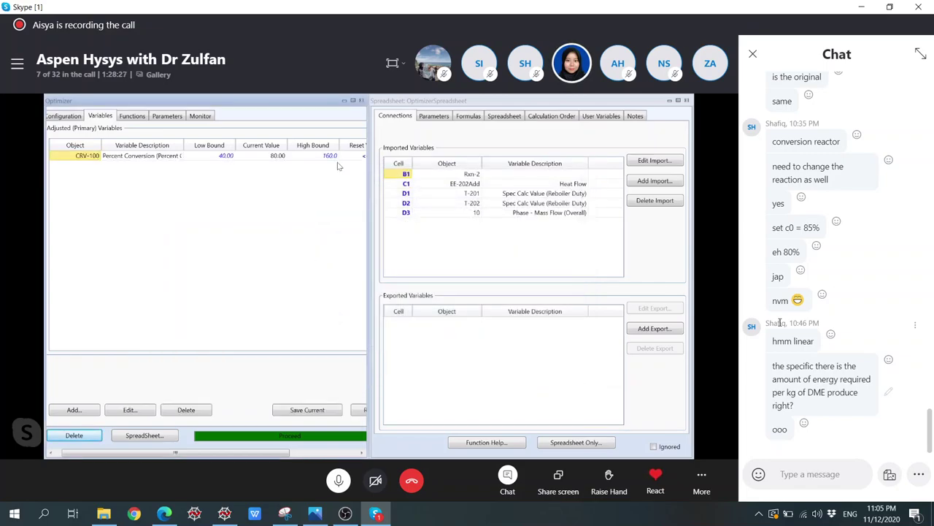
Step: Set the bounds of CRV-100's percent conversion to 75 for the low bound and 90 for the high bound
left_click(226, 157)
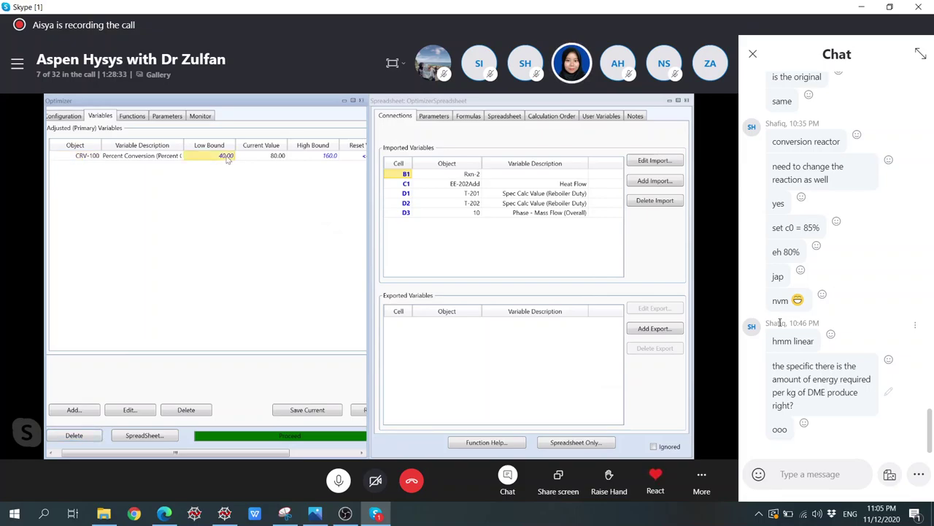
type("75")
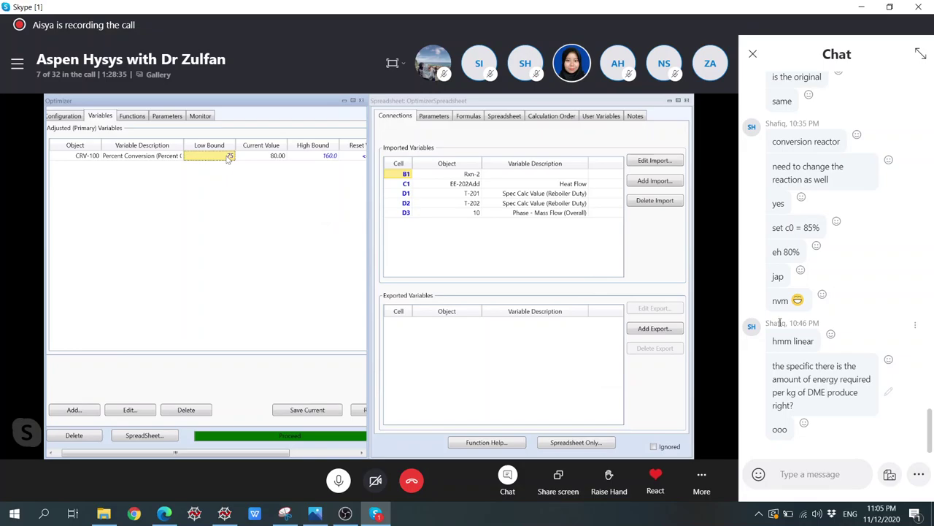
key("Tab")
type("90")
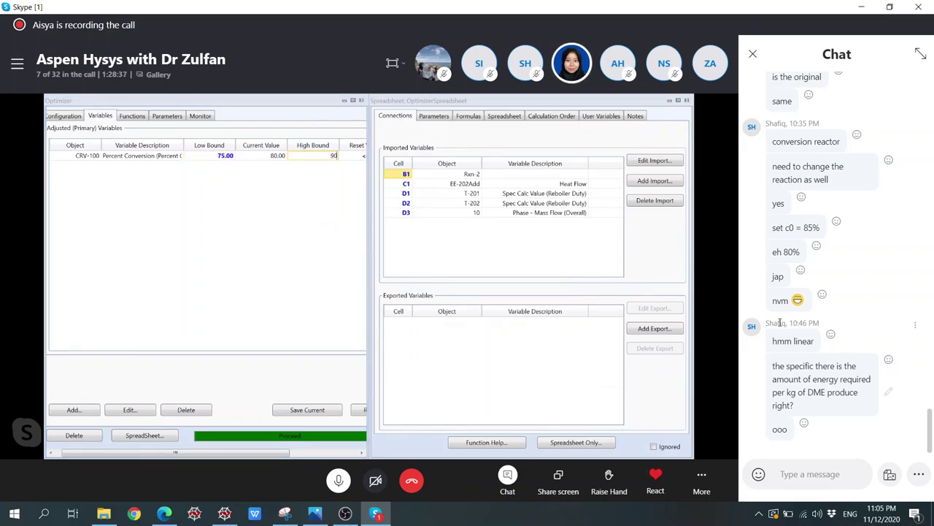
key("Return")
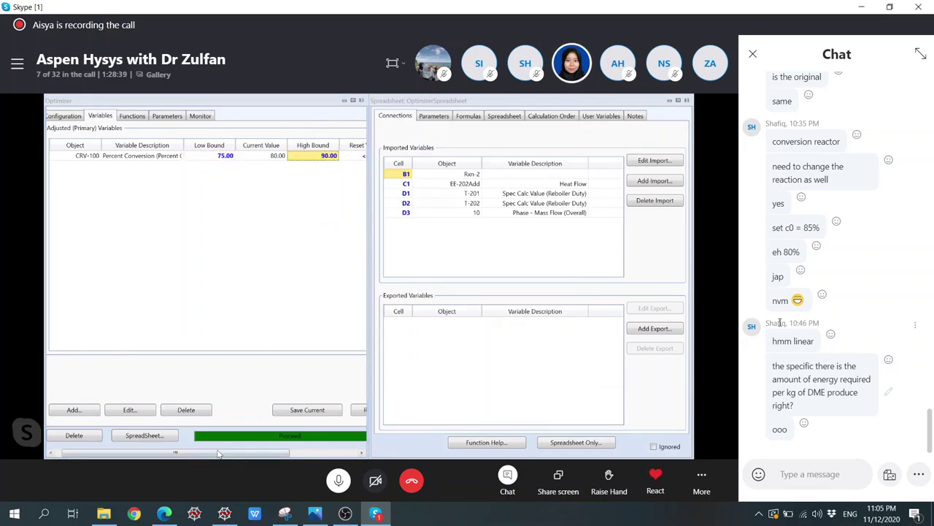
Step: Delete both B1 constraint functions from the Optimizer
left_click_drag(218, 454, 292, 450)
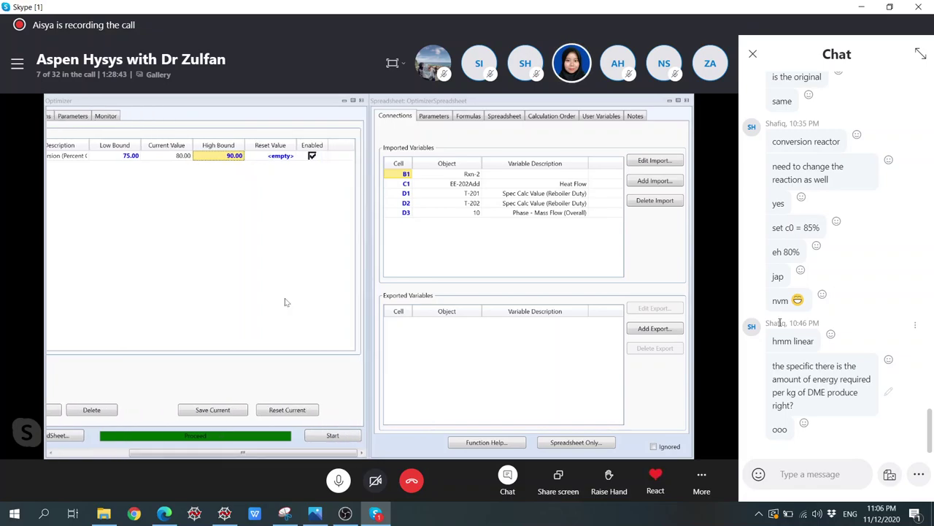
left_click(106, 117)
left_click(55, 117)
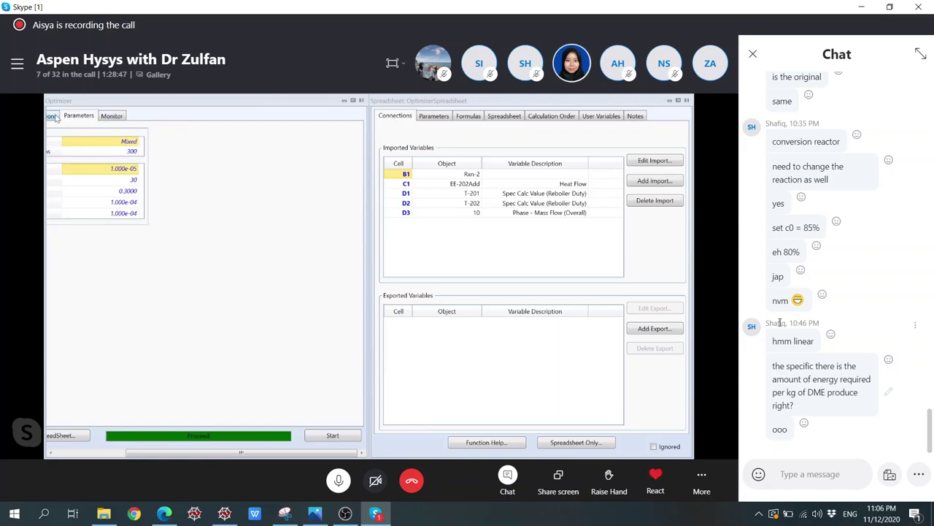
left_click(289, 207)
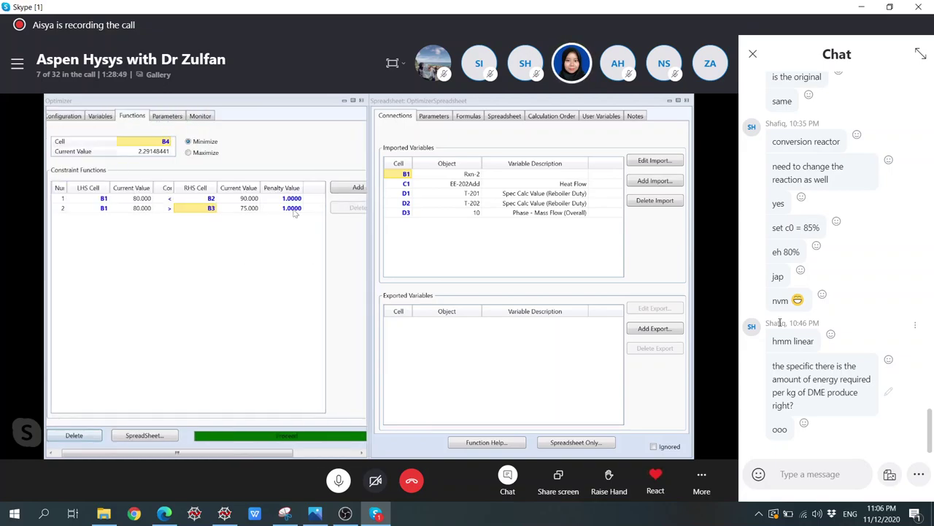
left_click(357, 207)
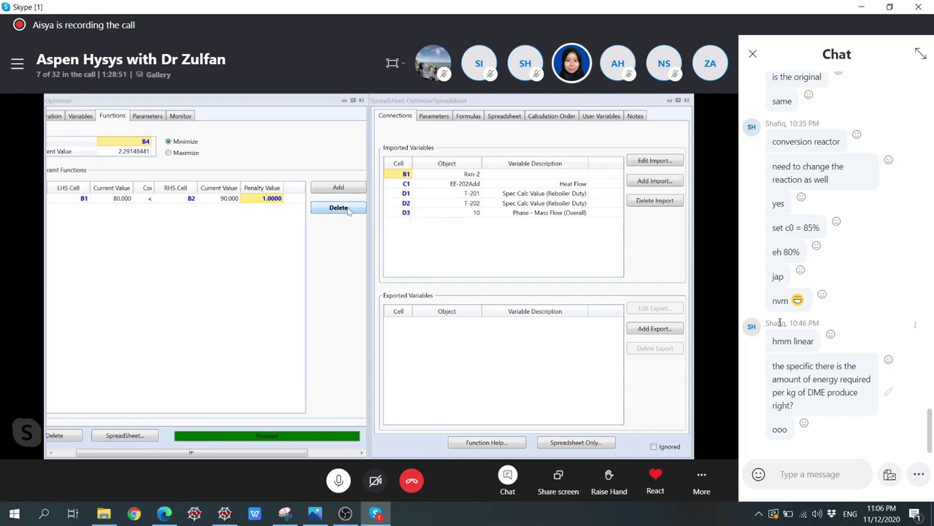
Step: Enlarge the Optimizer window with the adjusted variables shown and start the optimisation
left_click(101, 116)
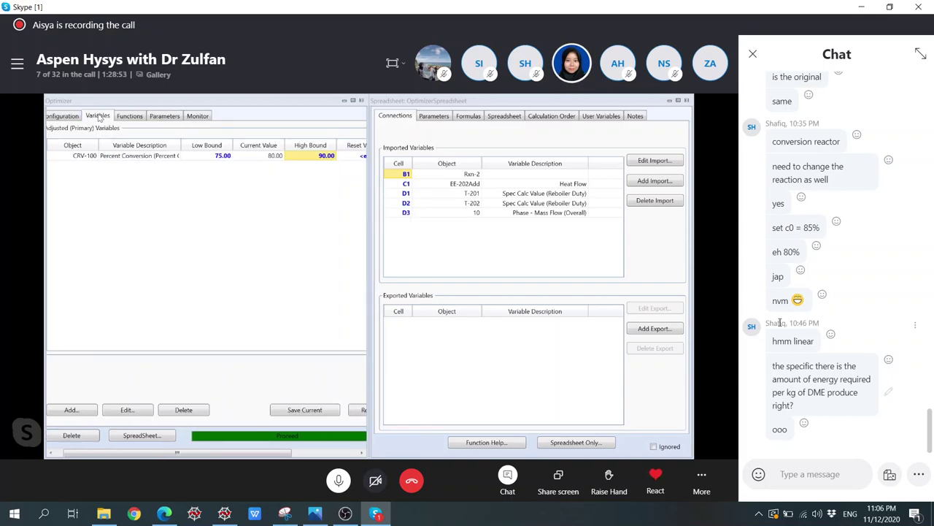
left_click(353, 101)
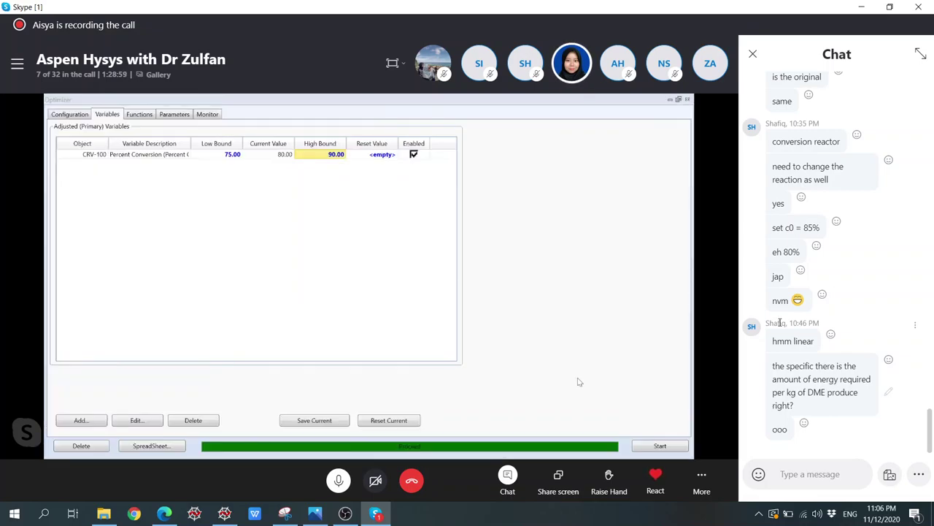
left_click(656, 446)
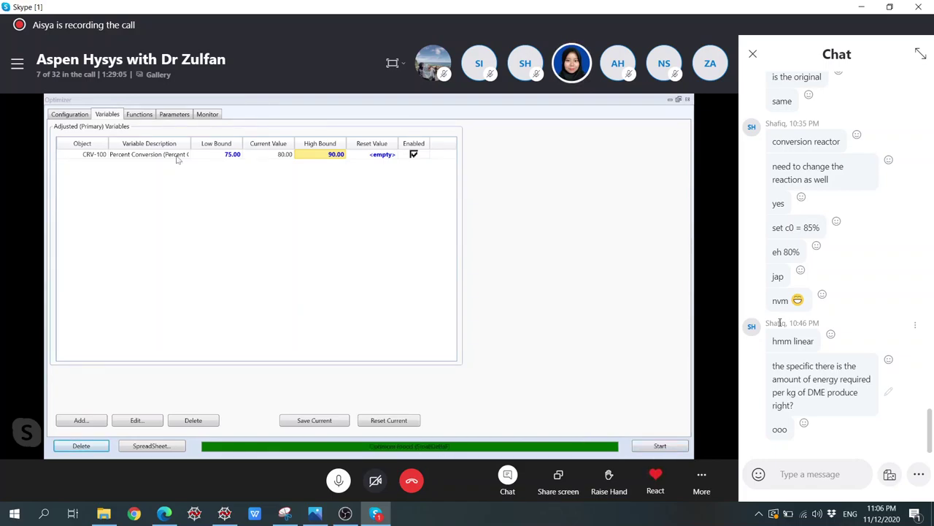
Step: Examine the optimisation run in the iteration monitor and review the Optimizer's functions, parameters, data model and adjusted variable
left_click(149, 116)
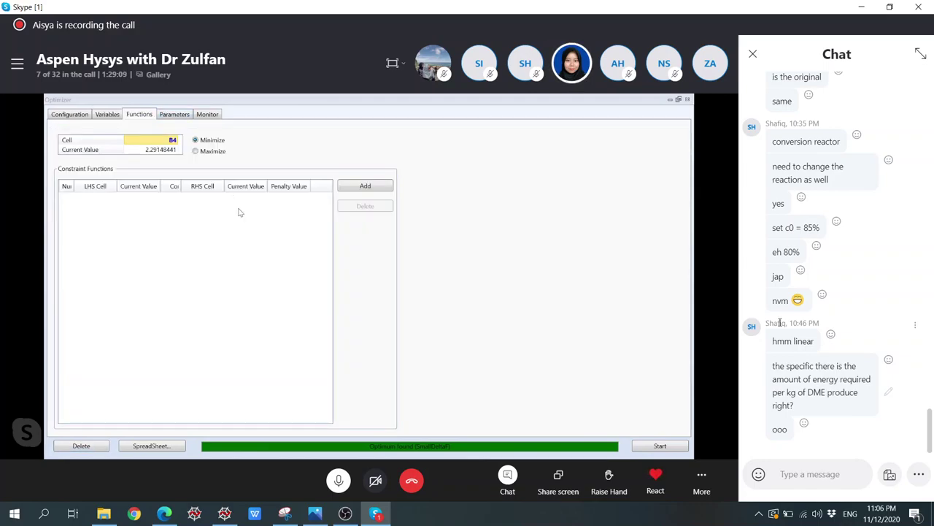
left_click(174, 115)
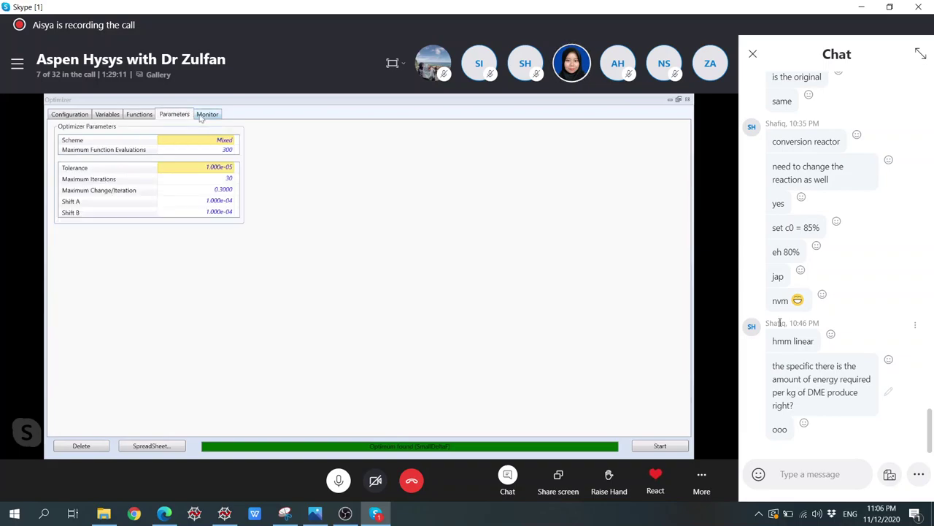
left_click(207, 115)
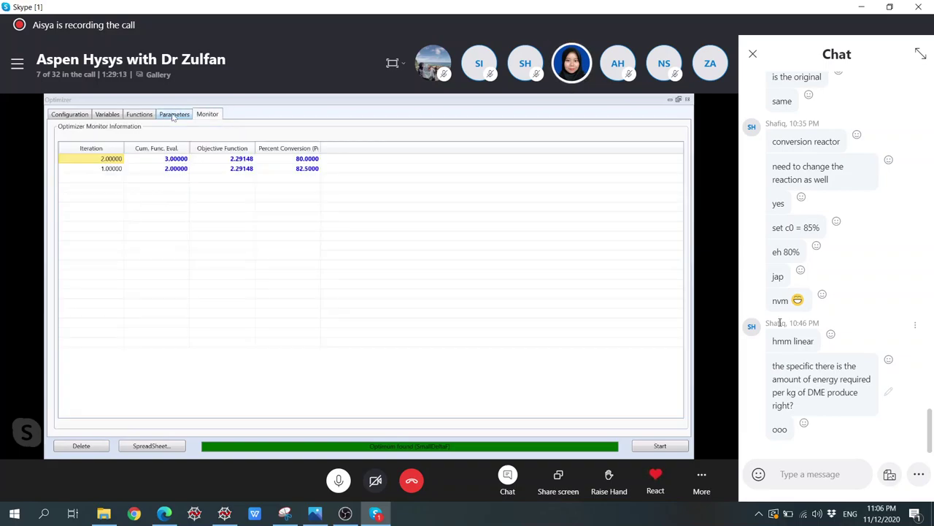
left_click(174, 115)
left_click(148, 115)
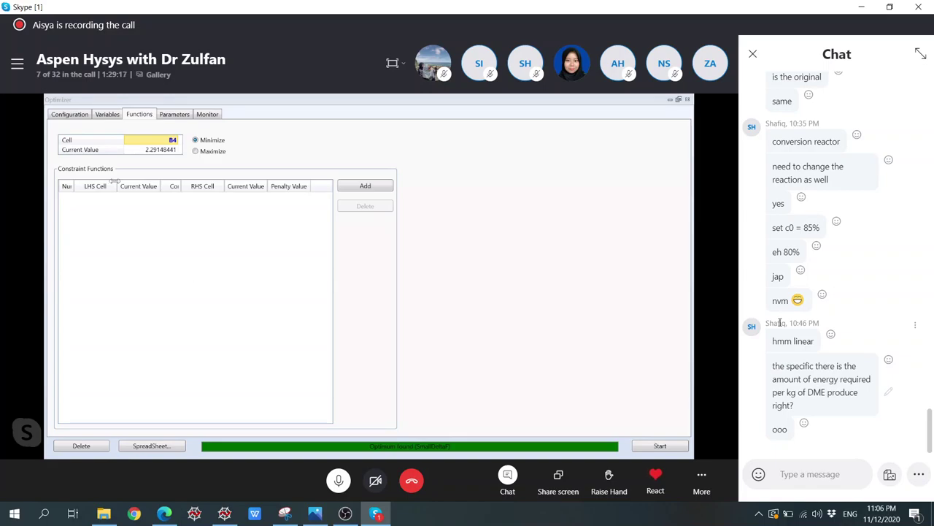
left_click(87, 113)
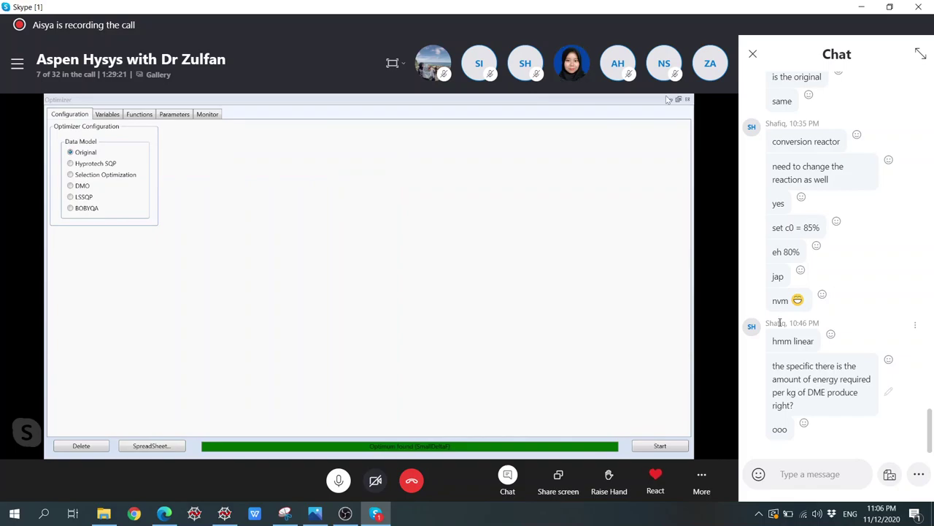
left_click(110, 115)
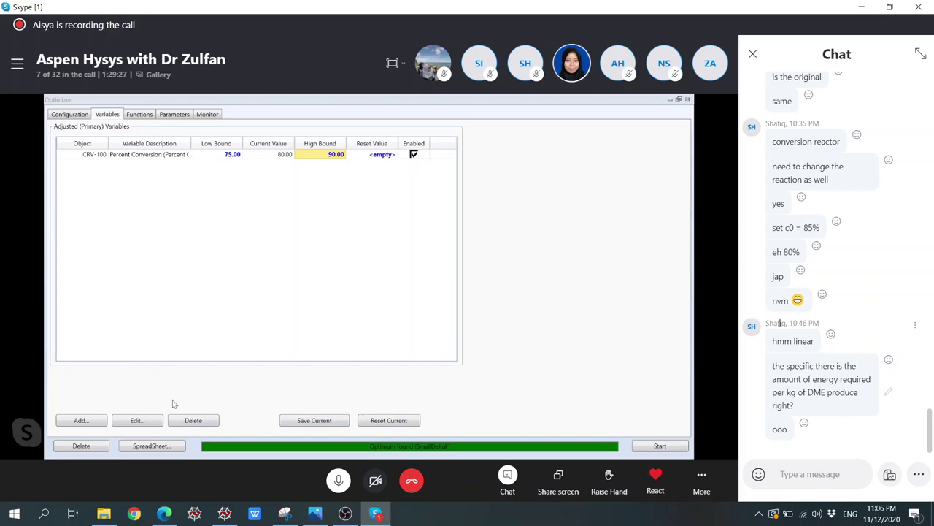
left_click(138, 115)
left_click(197, 115)
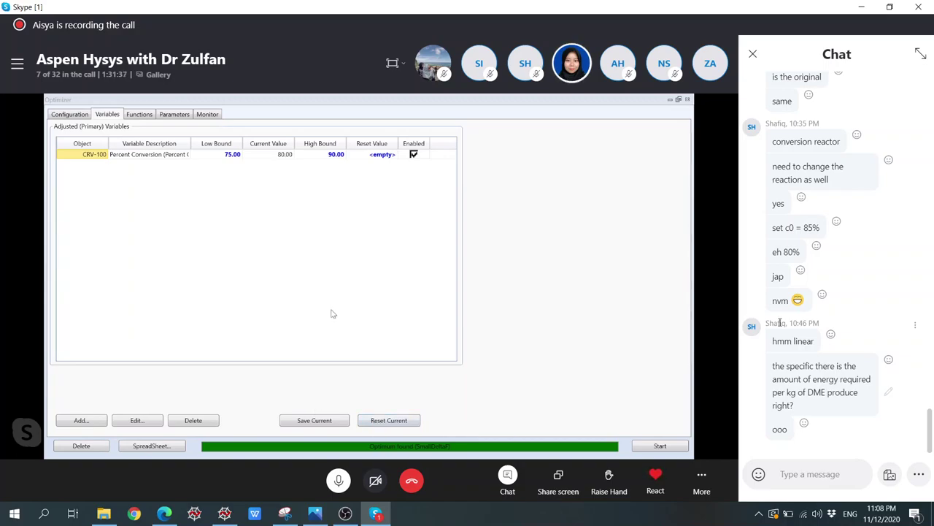
Step: Disable the CRV-100 percent conversion variable in the Optimizer
left_click(413, 155)
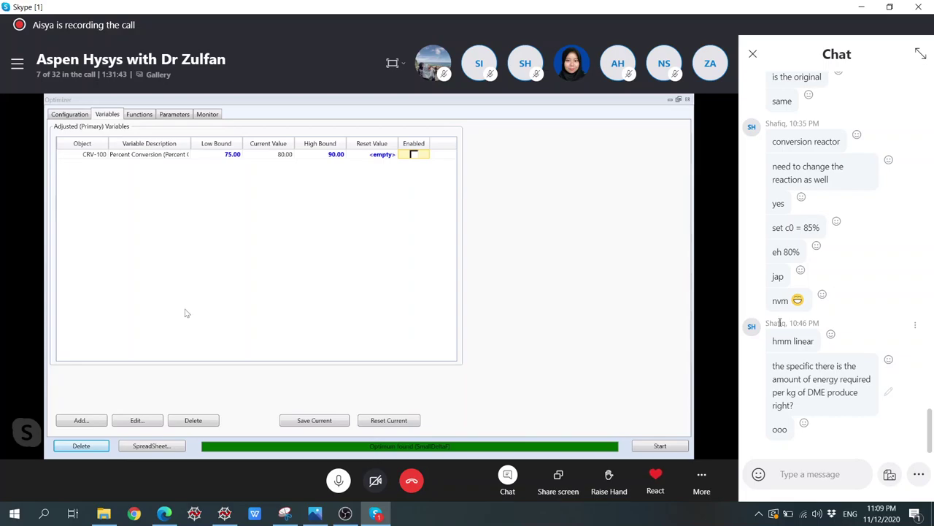
Step: Add CRV-100's Spec % Conversion_1 as an adjusted variable in the Optimizer
left_click(81, 421)
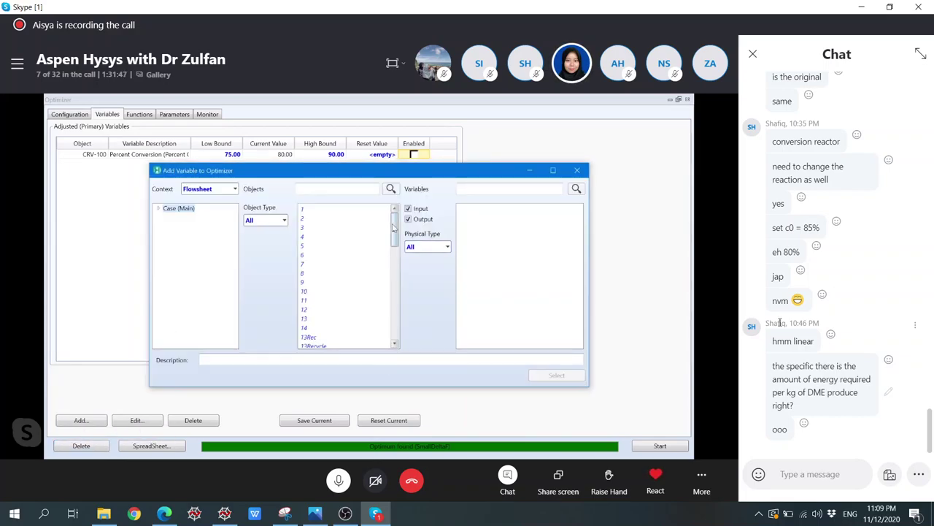
left_click_drag(395, 228, 394, 251)
left_click(376, 301)
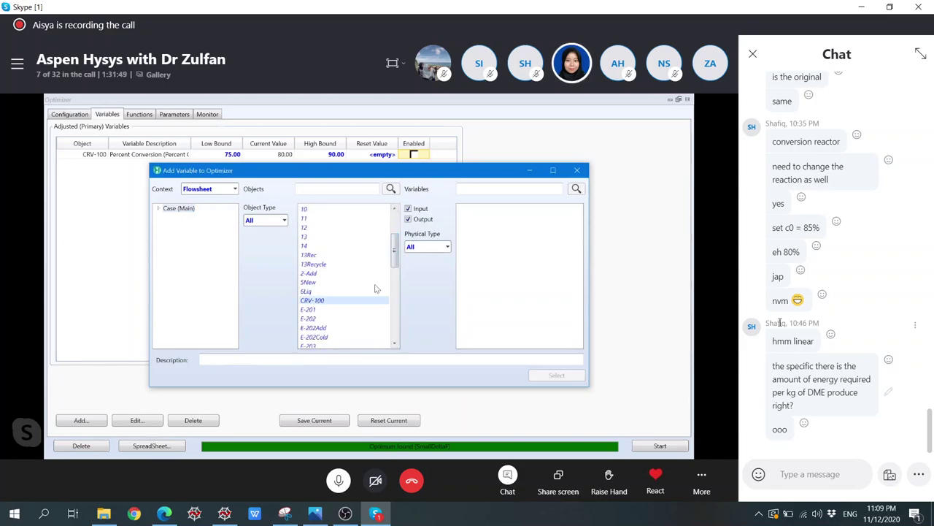
left_click(462, 232)
left_click(491, 241)
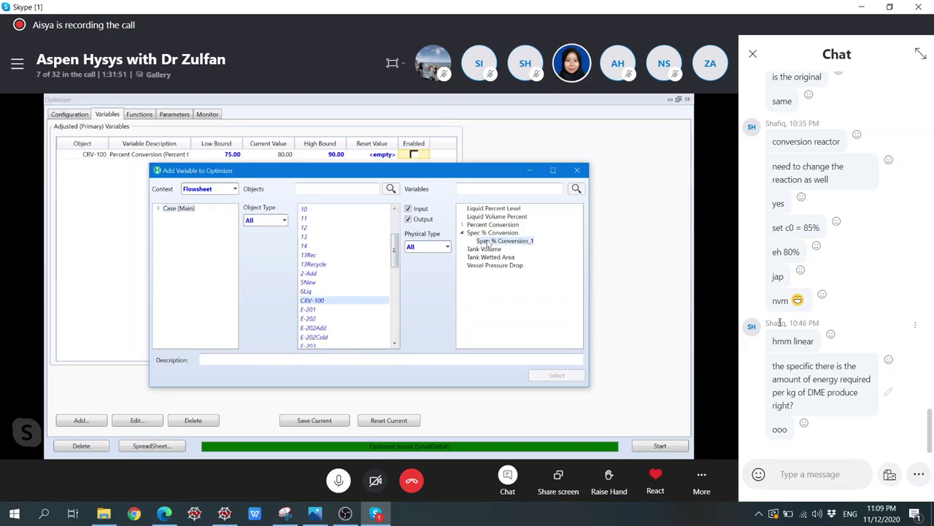
left_click(553, 376)
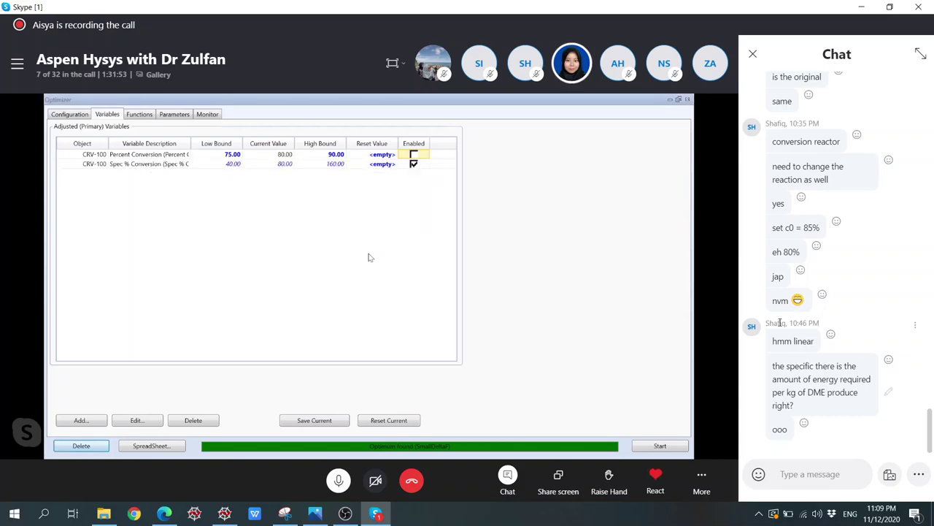
Step: Set the Spec % Conversion variable's low bound to 75 % and its high bound to 90 %
left_click(233, 164)
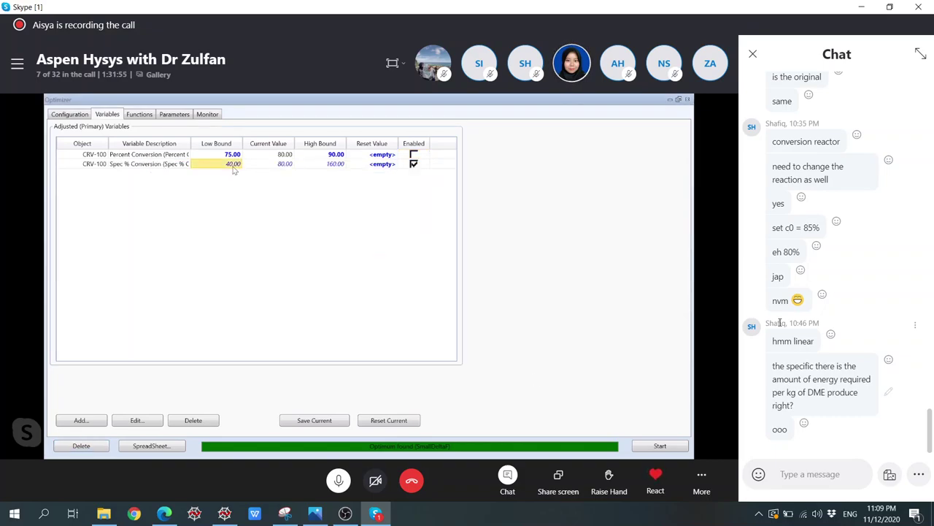
type("75")
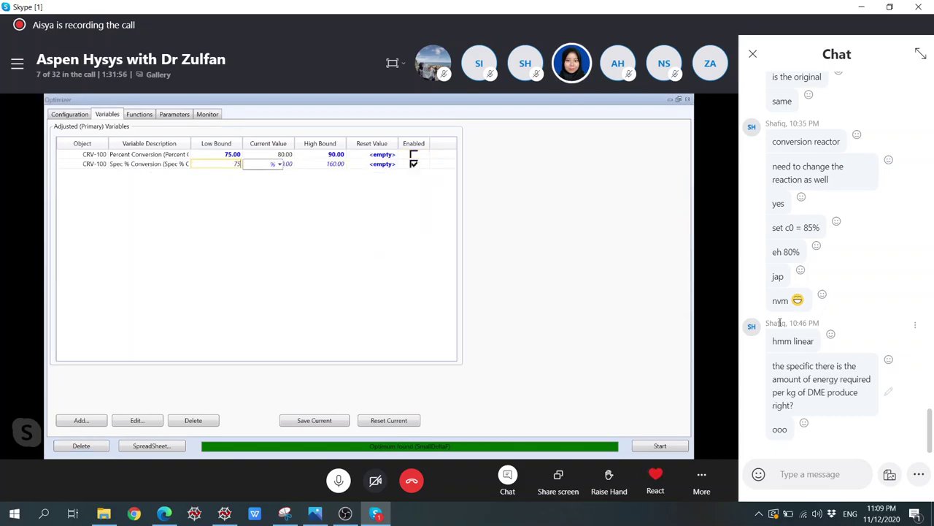
left_click(330, 165)
type("90")
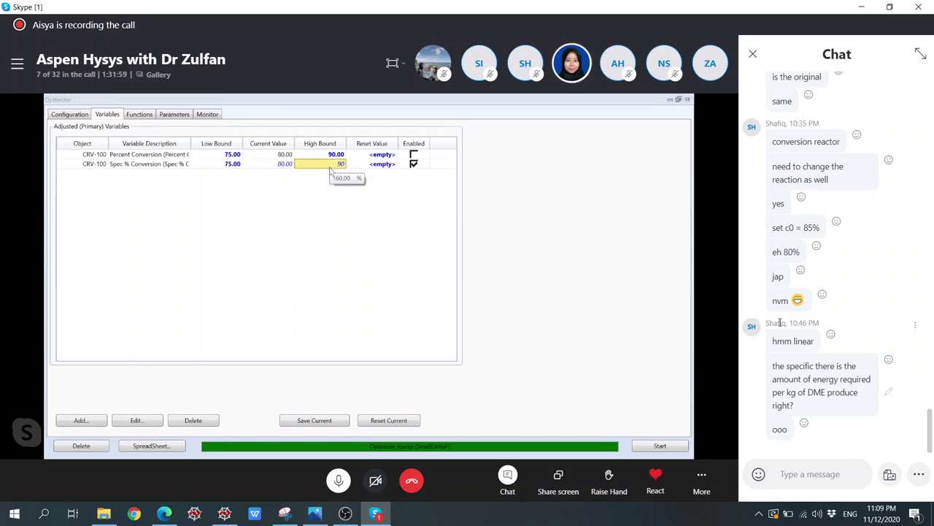
key("Return")
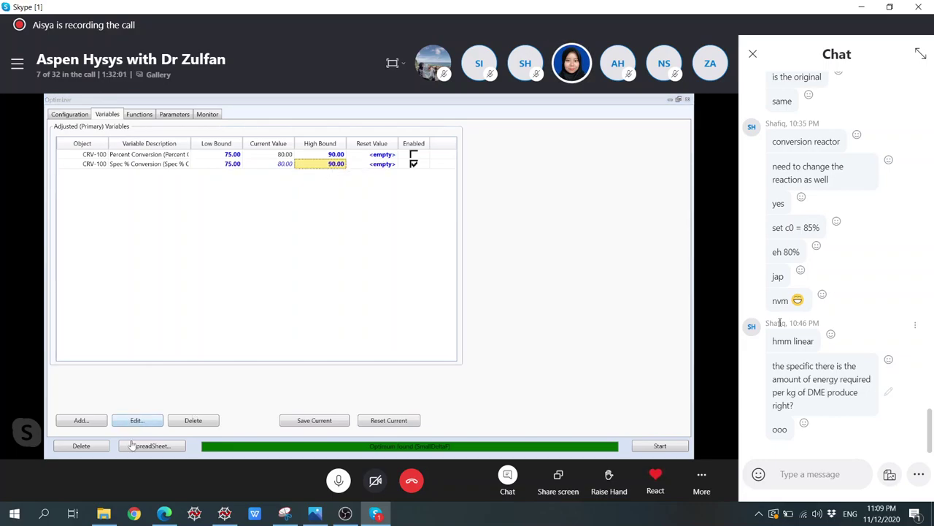
Step: Run the optimisation with the Spec % Conversion variable and show its iterations in the monitor
left_click(678, 446)
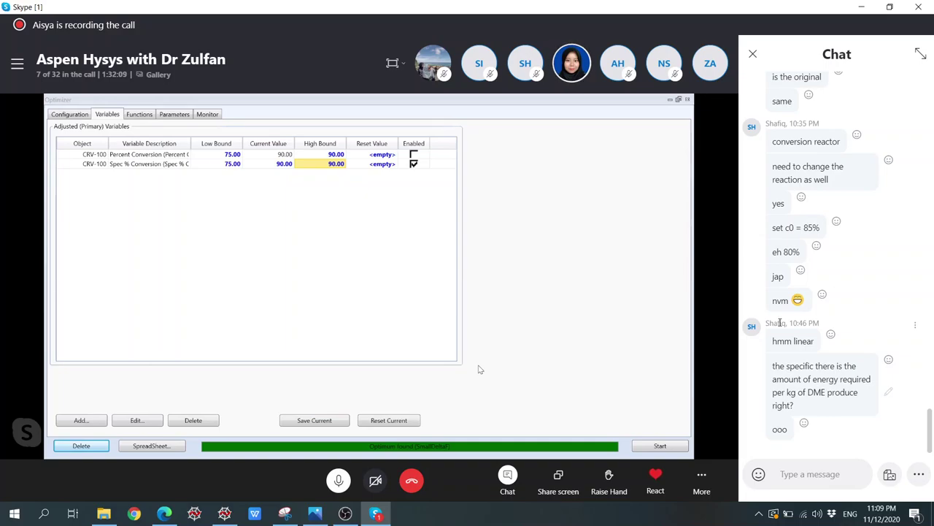
left_click(204, 116)
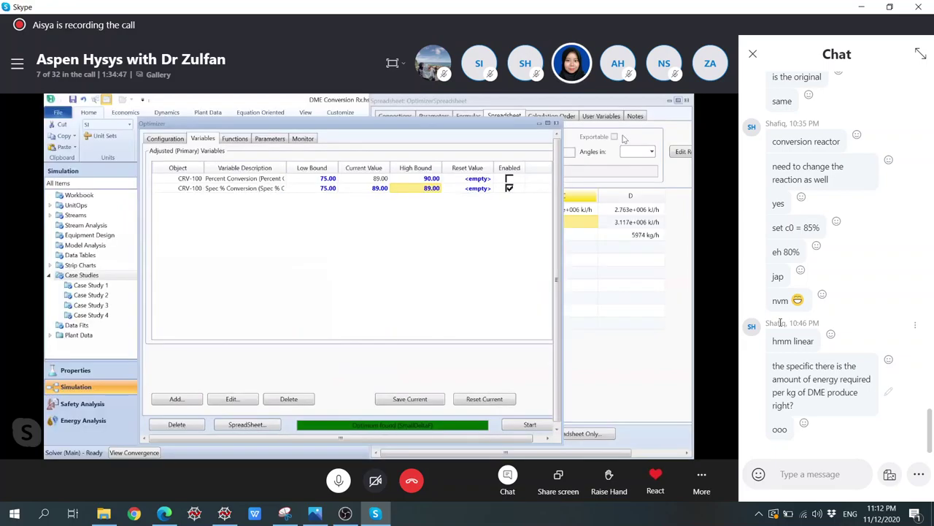
left_click(477, 130)
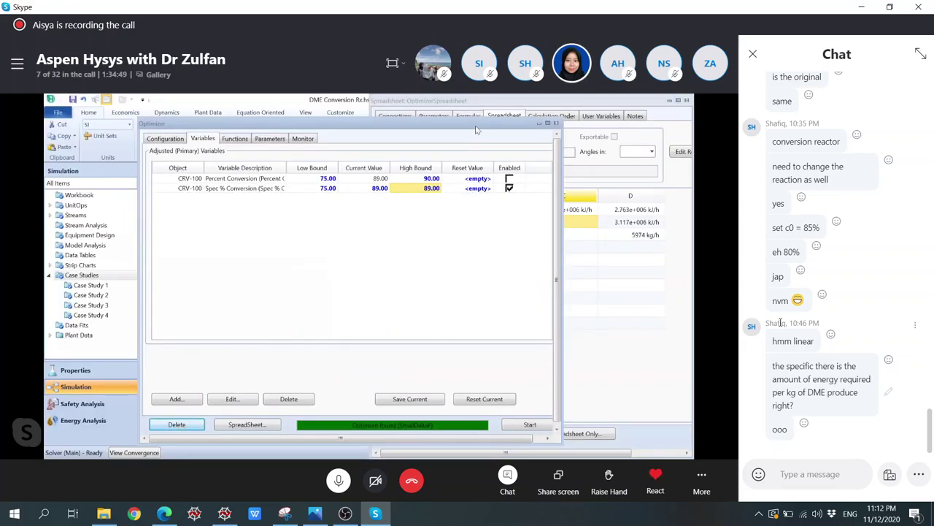